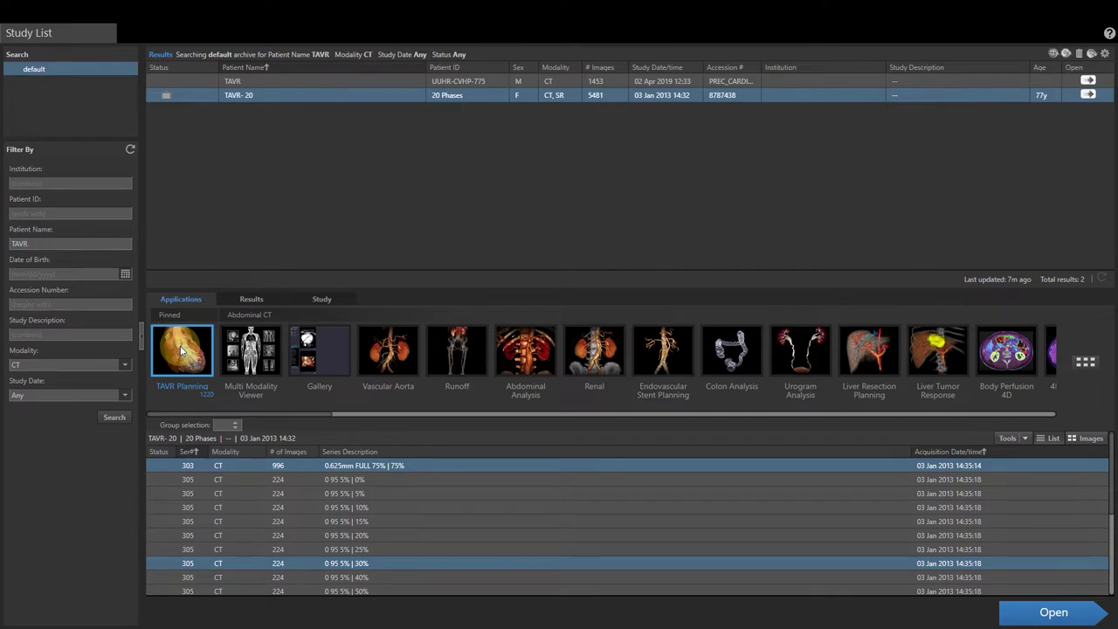
Open the 0.625mm FULL 75% and 0 95 5% | 30% series in TAVR Planning and choose the TAVR worksheet
{"action": "left_click", "coordinate": [310, 465]}
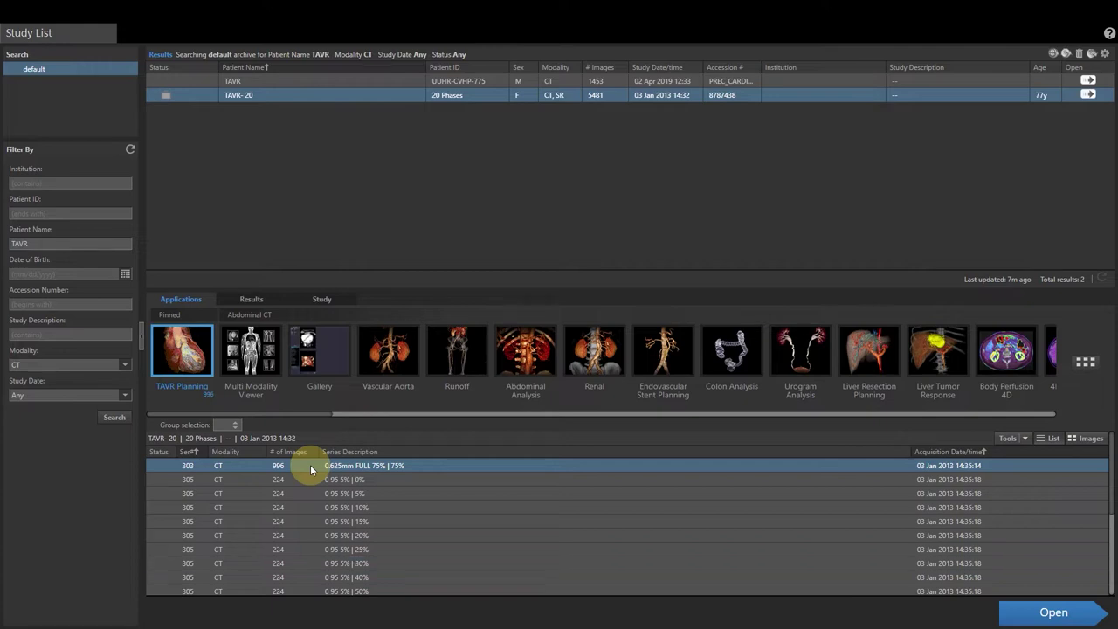
{"action": "left_click", "coordinate": [304, 566], "text": "ctrl"}
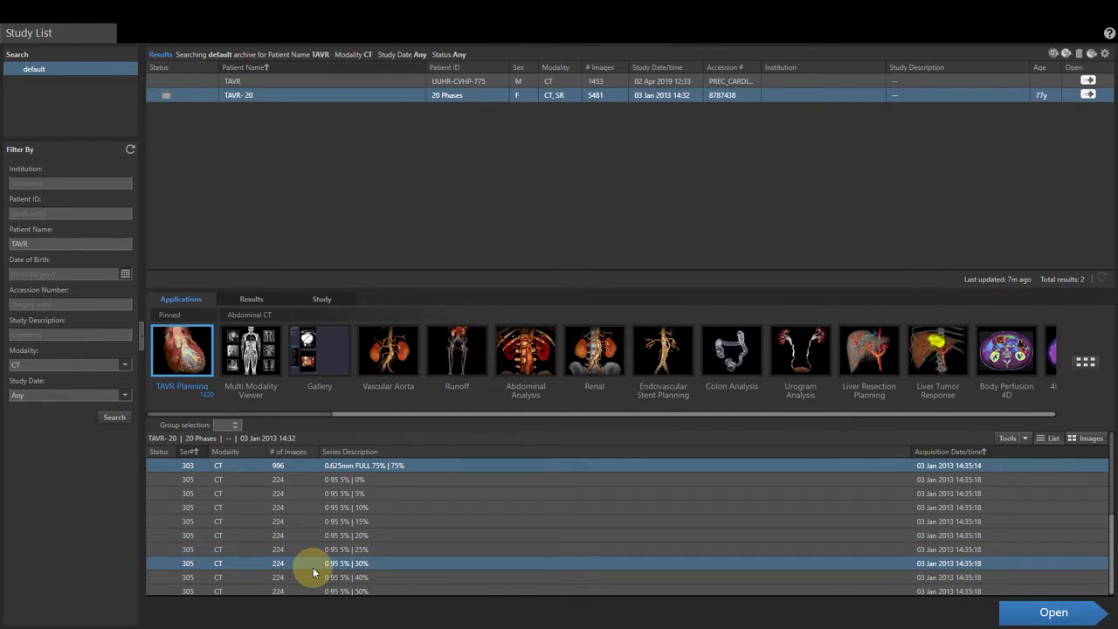
{"action": "double_click", "coordinate": [192, 356]}
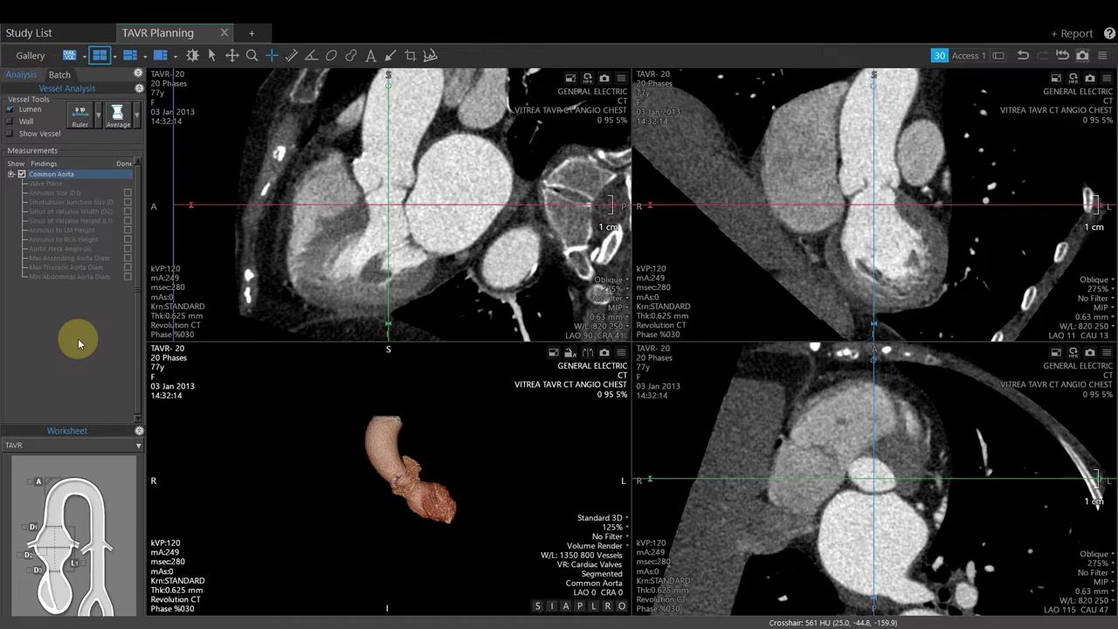
{"action": "left_click", "coordinate": [140, 447]}
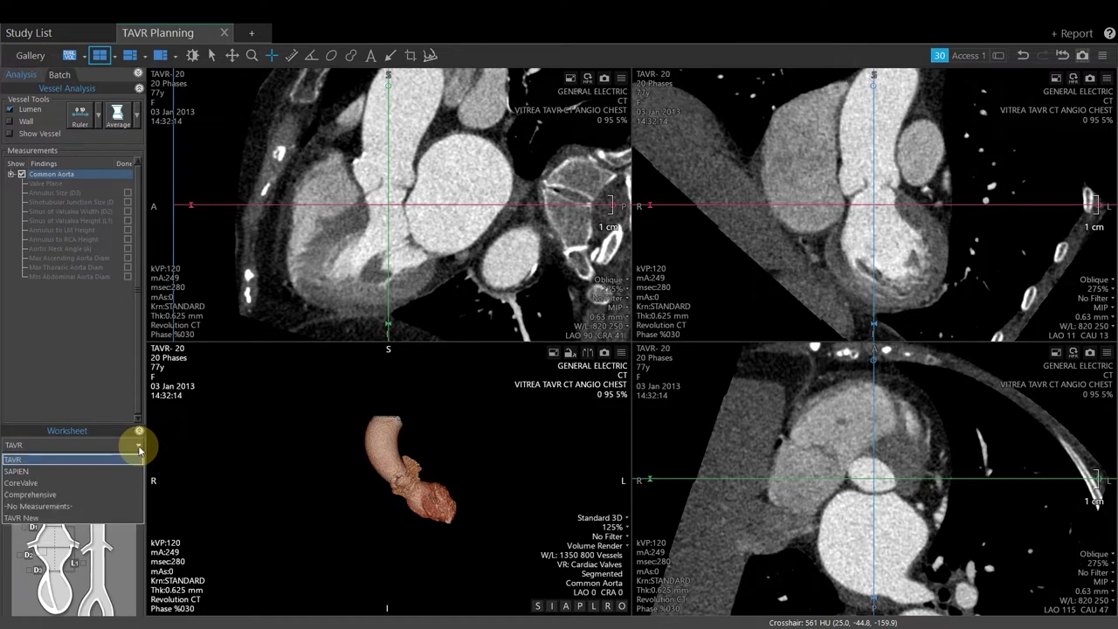
{"action": "left_click", "coordinate": [119, 460]}
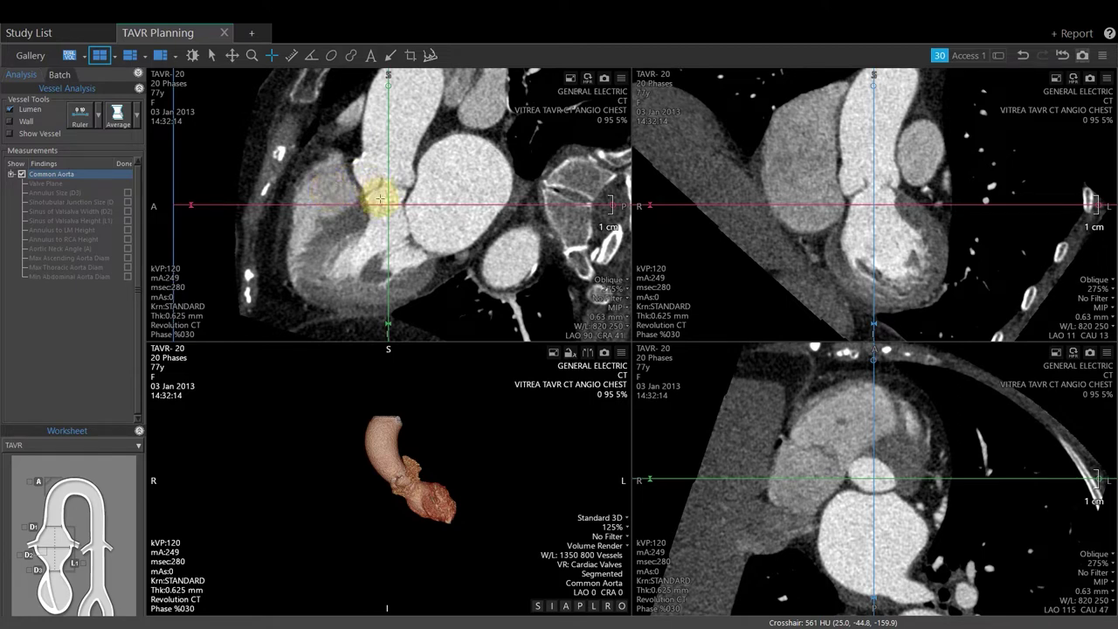
Center the crosshairs on the aortic valve, tilt them to match the valve, and start the Valve Plane finding
{"action": "left_click_drag", "start_coordinate": [388, 205], "coordinate": [387, 191]}
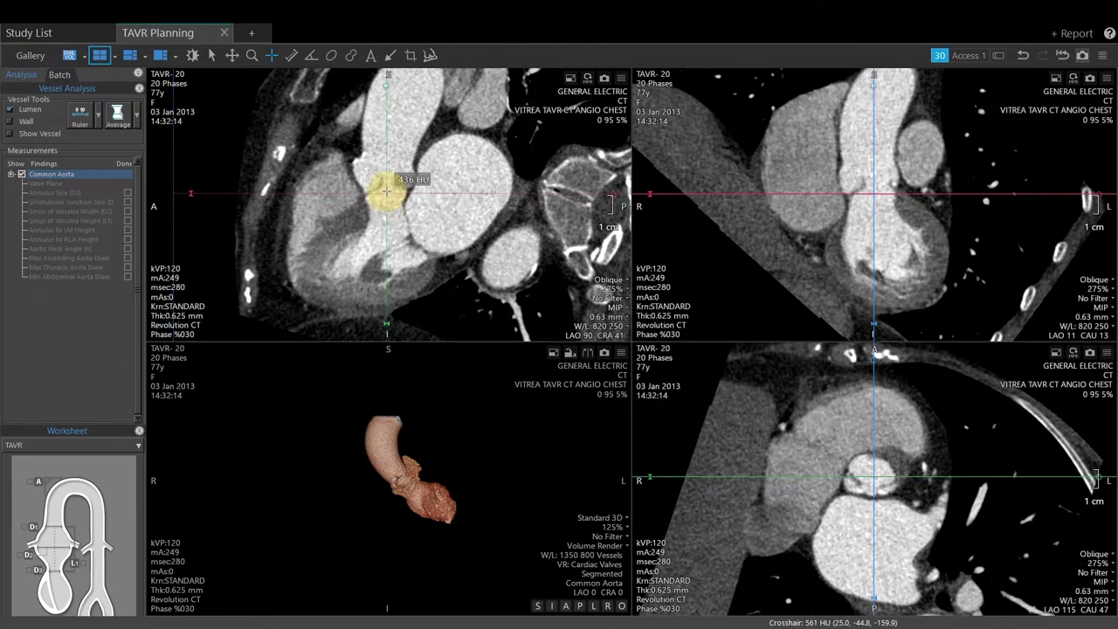
{"action": "left_click_drag", "start_coordinate": [603, 180], "coordinate": [515, 186]}
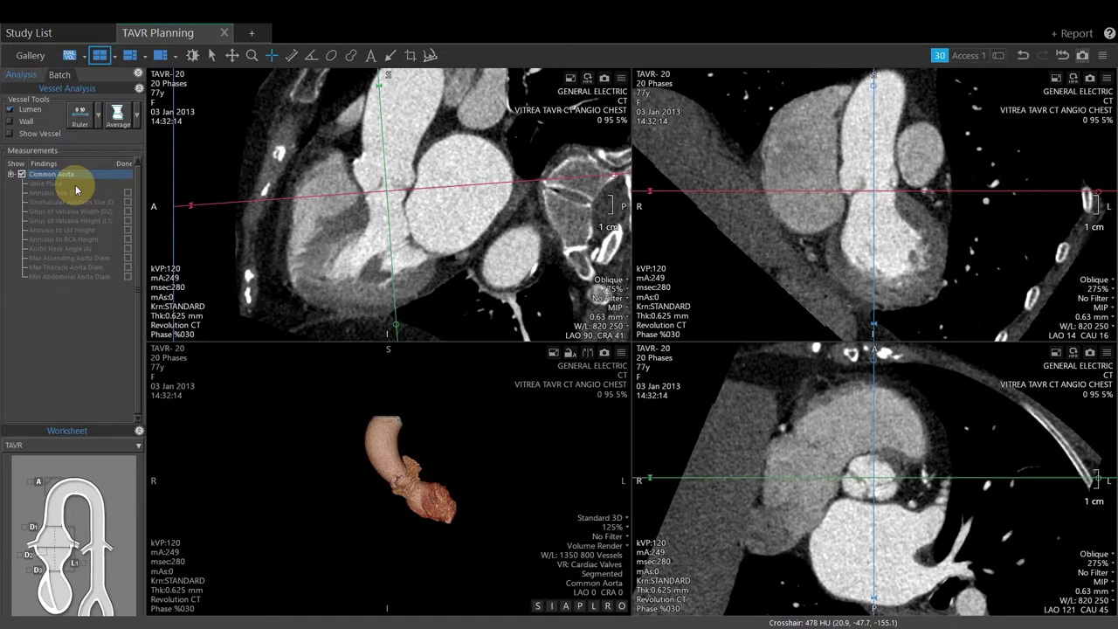
{"action": "left_click", "coordinate": [56, 184]}
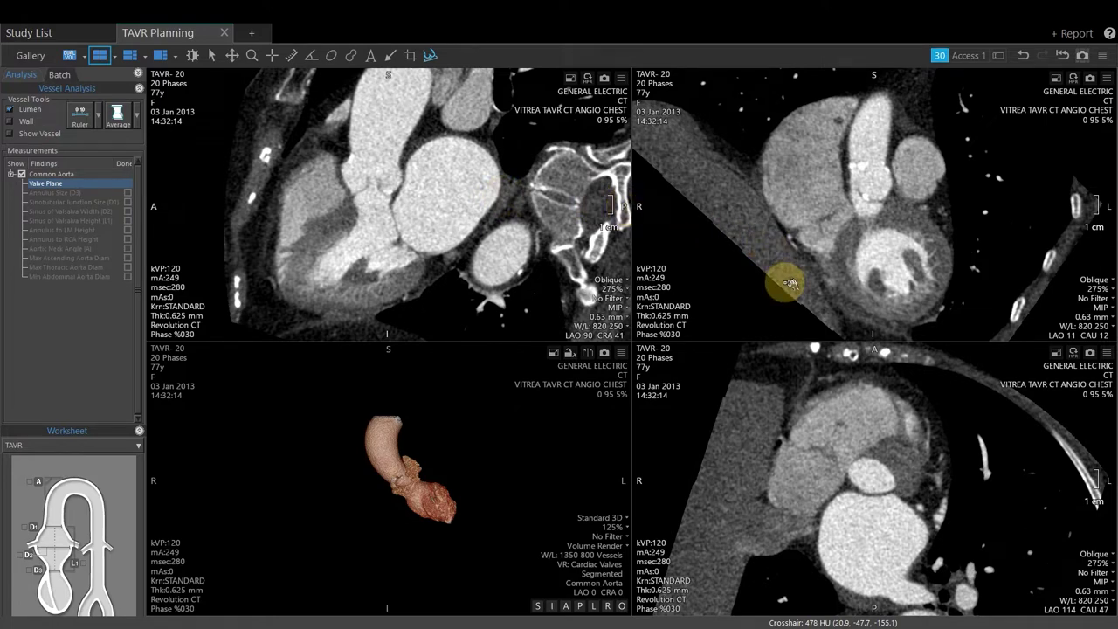
Examine the short-axis slices through the aortic valve for the lowest point of each cusp
{"action": "scroll", "coordinate": [889, 468], "scroll_direction": "down", "scroll_amount": 5}
{"action": "scroll", "coordinate": [889, 467], "scroll_direction": "down", "scroll_amount": 5}
{"action": "scroll", "coordinate": [890, 472], "scroll_direction": "down", "scroll_amount": 6}
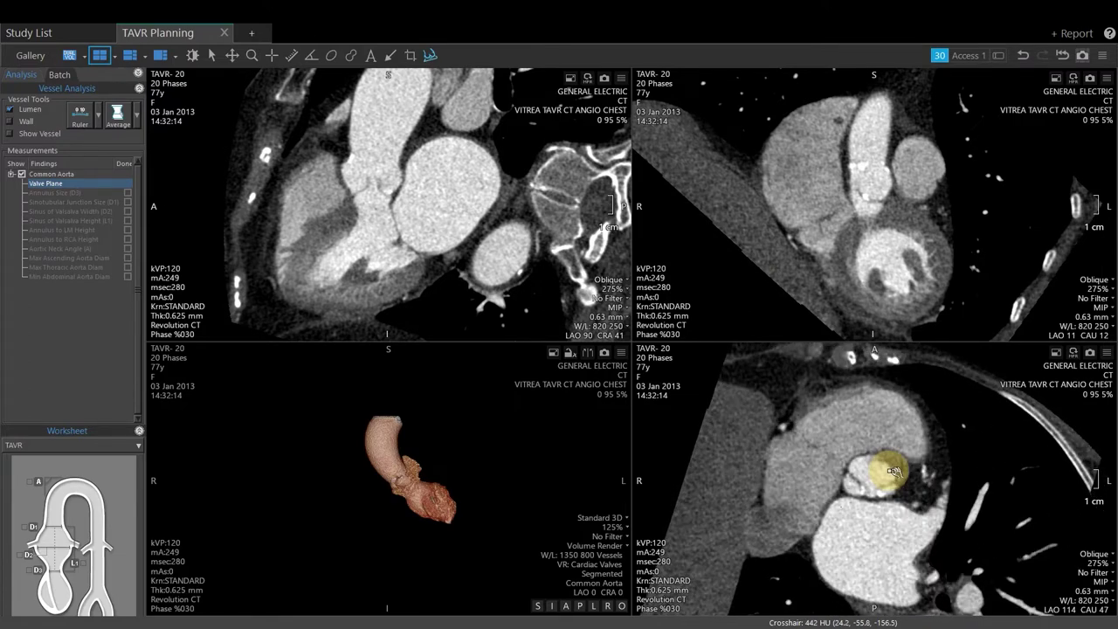
{"action": "left_click", "coordinate": [890, 472]}
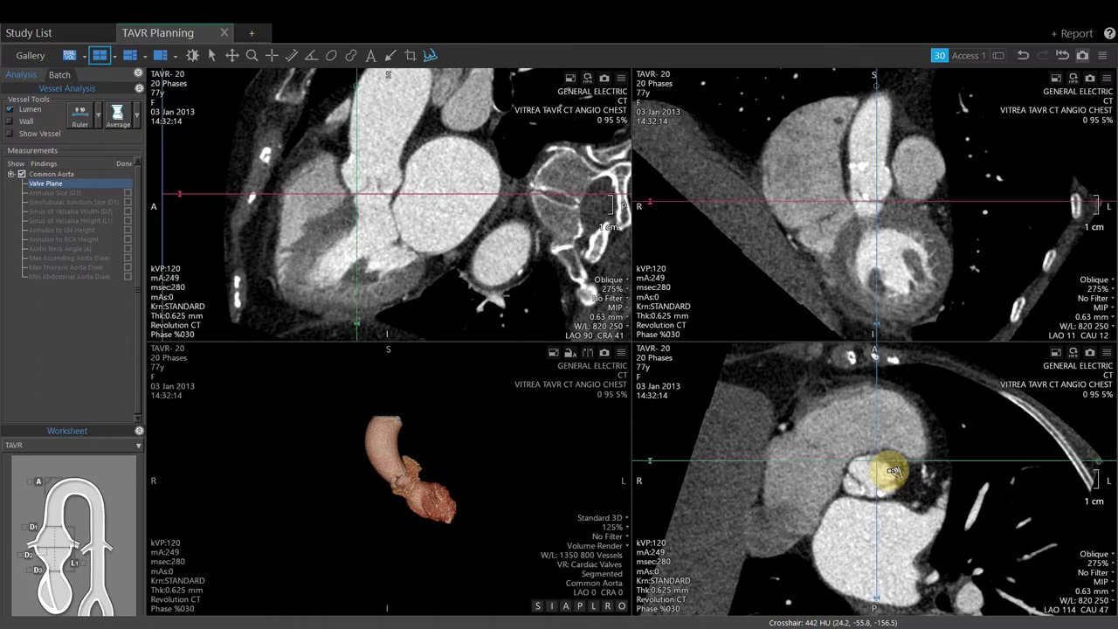
{"action": "scroll", "coordinate": [888, 472], "scroll_direction": "down", "scroll_amount": 4}
{"action": "scroll", "coordinate": [889, 472], "scroll_direction": "down", "scroll_amount": 6}
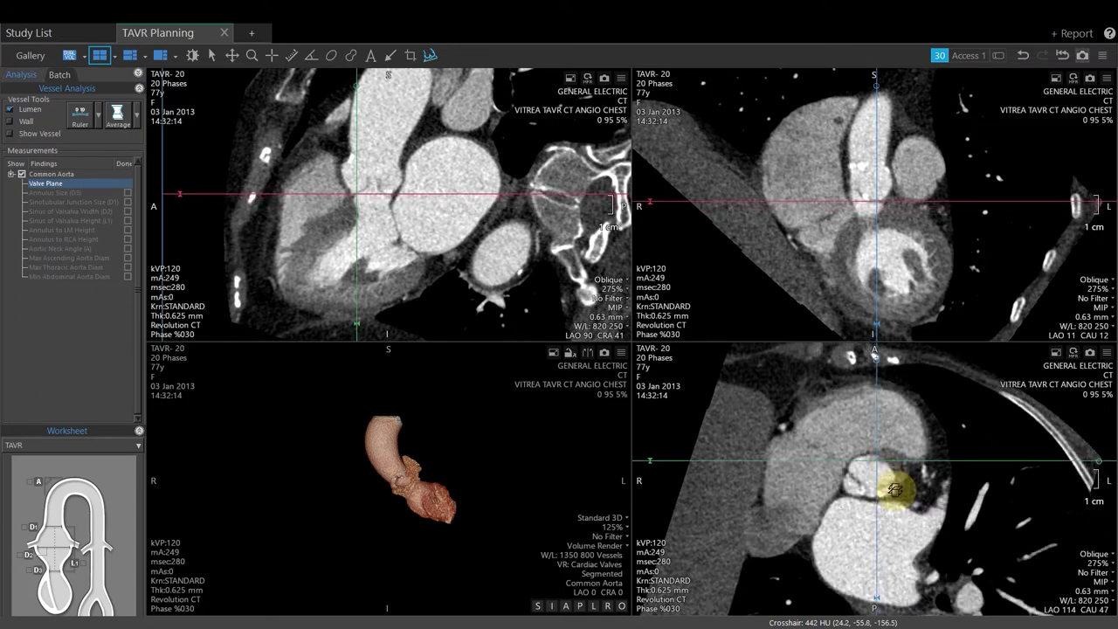
{"action": "scroll", "coordinate": [895, 483], "scroll_direction": "down", "scroll_amount": 3}
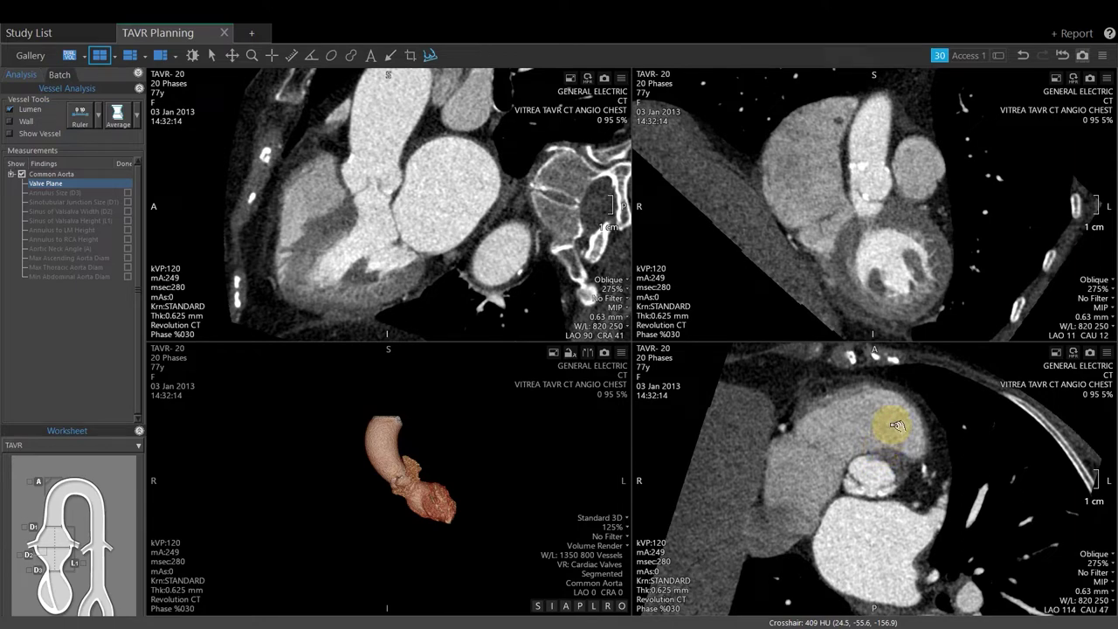
{"action": "scroll", "coordinate": [897, 426], "scroll_direction": "down", "scroll_amount": 2}
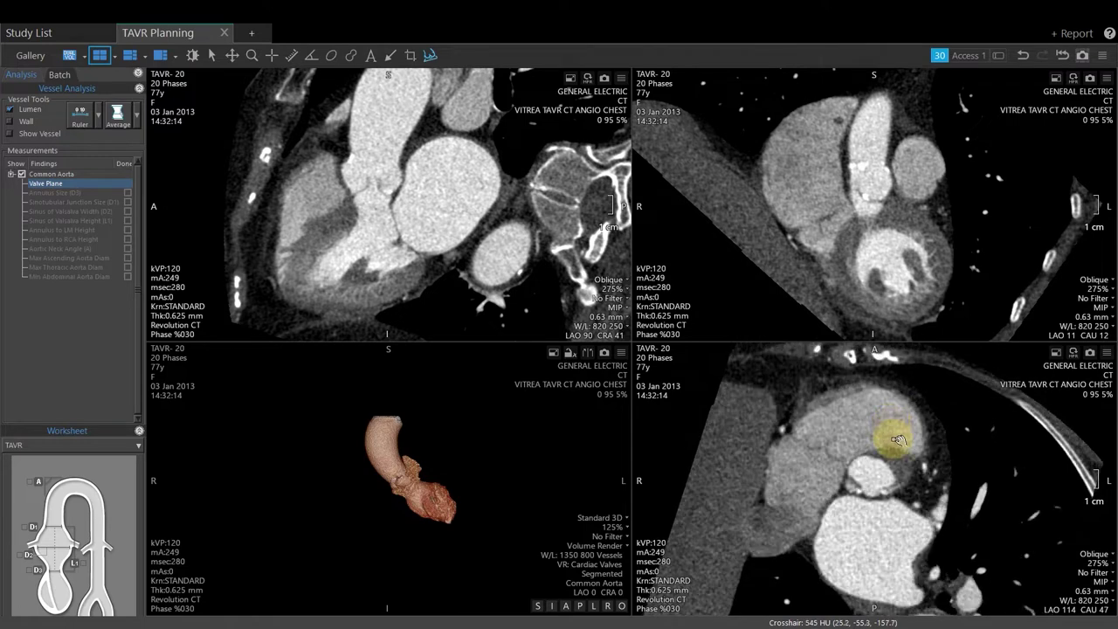
{"action": "scroll", "coordinate": [897, 439], "scroll_direction": "down", "scroll_amount": 1}
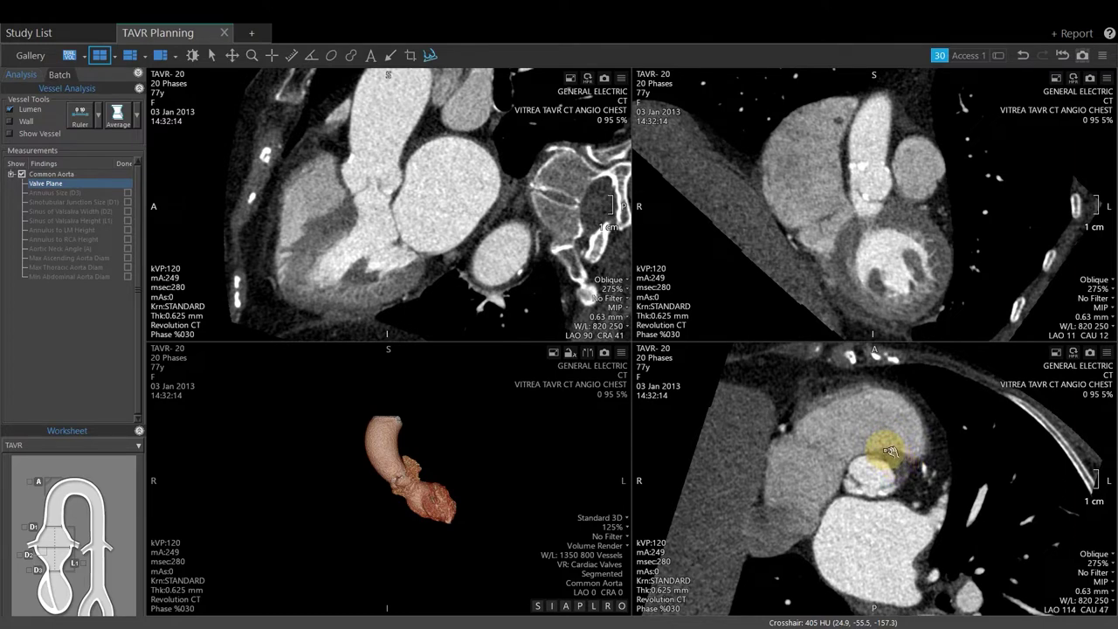
{"action": "scroll", "coordinate": [889, 451], "scroll_direction": "down", "scroll_amount": 3}
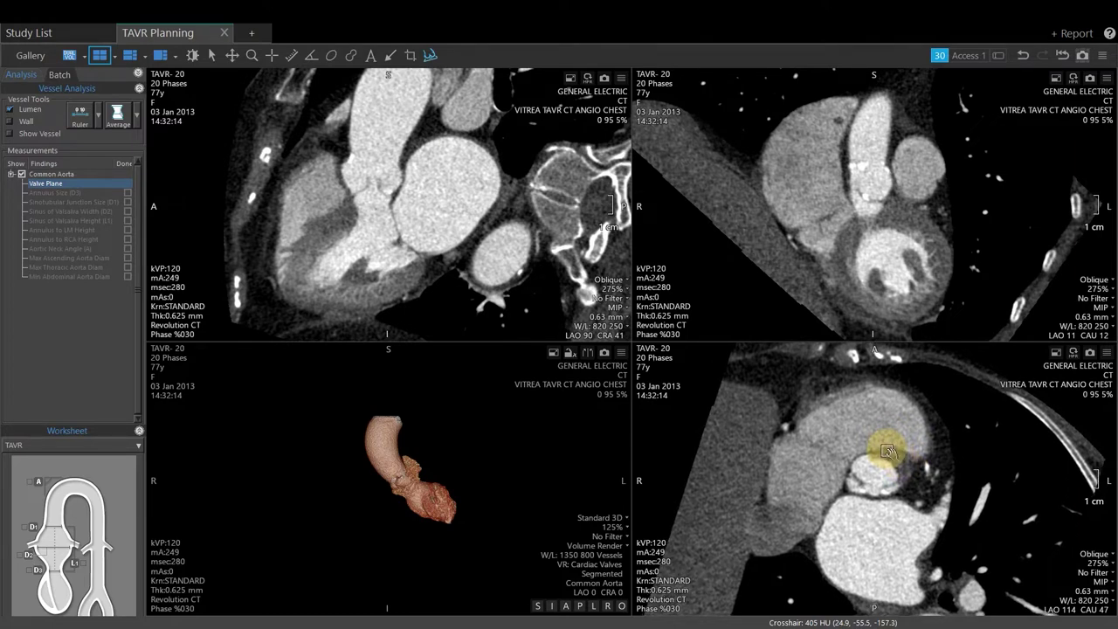
Adjust the window/level to 829/286 and place the first valve plane point at the lowest point of the anterior cusp in the short-axis view
{"action": "right_click_drag", "start_coordinate": [889, 451], "coordinate": [890, 476]}
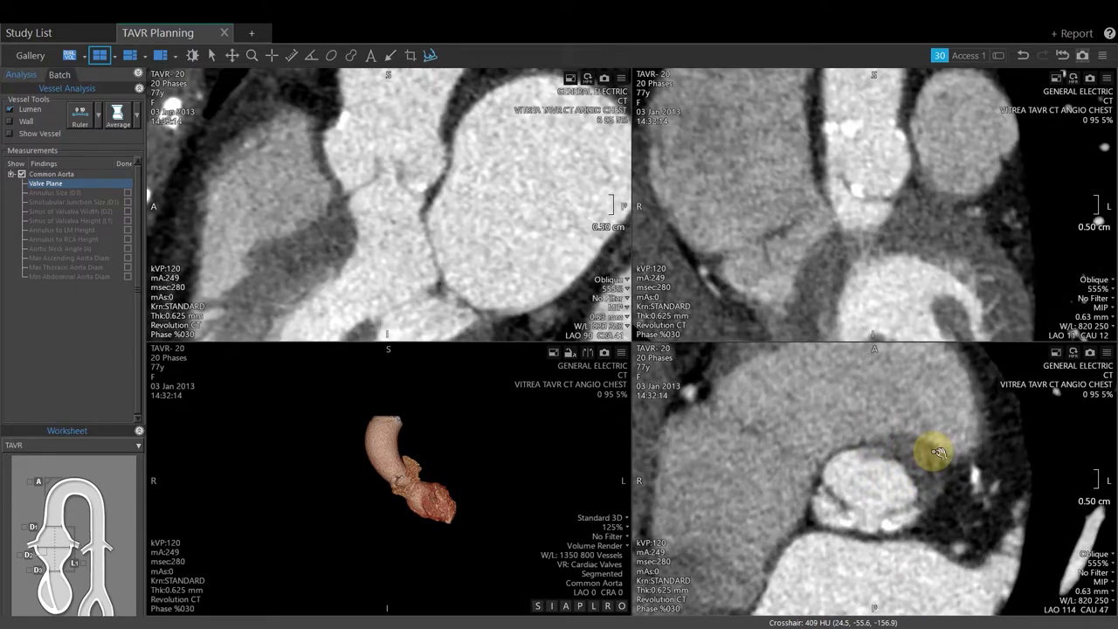
{"action": "mouse_move", "coordinate": [933, 451]}
{"action": "left_mouse_down"}
{"action": "mouse_move", "coordinate": [935, 492]}
{"action": "mouse_move", "coordinate": [929, 429]}
{"action": "mouse_move", "coordinate": [944, 499]}
{"action": "mouse_move", "coordinate": [938, 436]}
{"action": "left_mouse_up"}
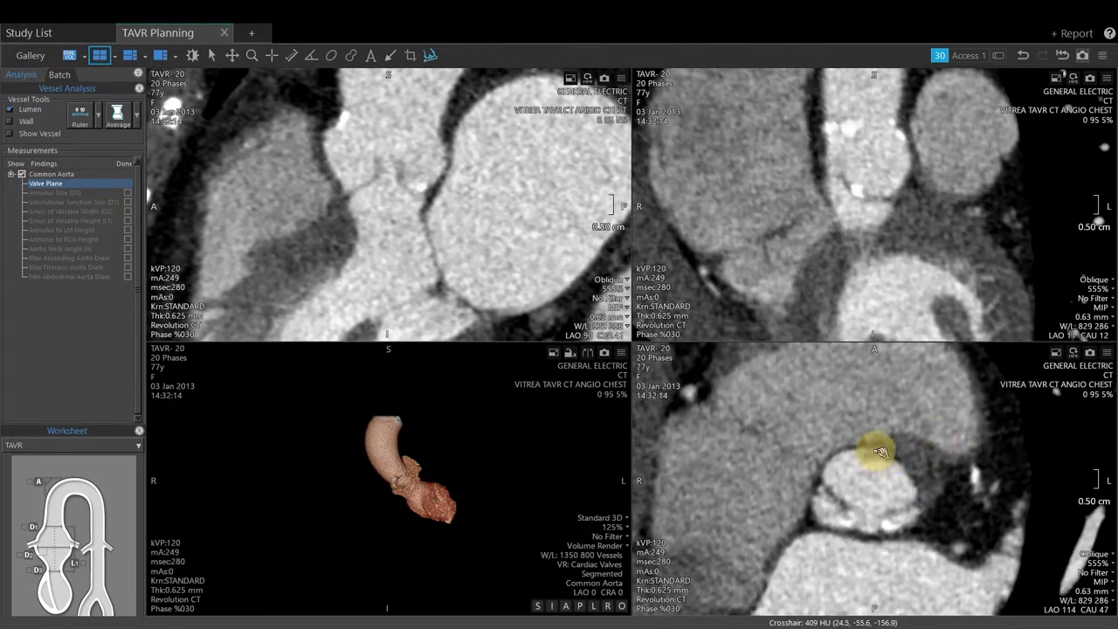
{"action": "scroll", "coordinate": [941, 487], "scroll_direction": "down", "scroll_amount": 3}
{"action": "scroll", "coordinate": [944, 503], "scroll_direction": "down", "scroll_amount": 4}
{"action": "scroll", "coordinate": [944, 503], "scroll_direction": "down", "scroll_amount": 3}
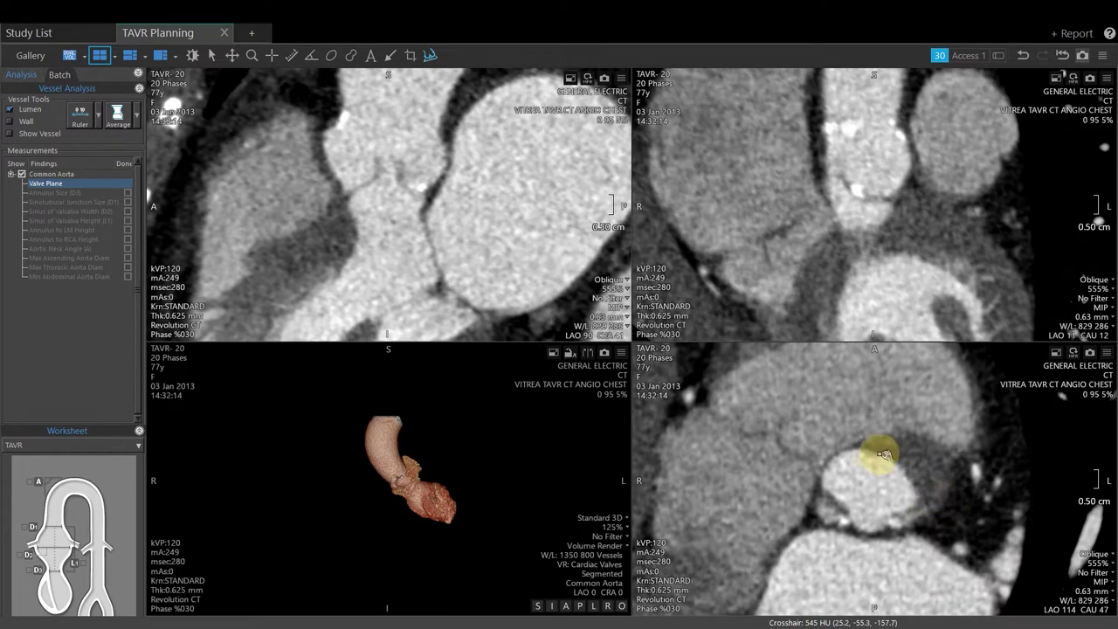
{"action": "scroll", "coordinate": [944, 483], "scroll_direction": "down", "scroll_amount": 2}
{"action": "scroll", "coordinate": [946, 485], "scroll_direction": "down", "scroll_amount": 4}
{"action": "scroll", "coordinate": [946, 488], "scroll_direction": "down", "scroll_amount": 1}
{"action": "left_click", "coordinate": [878, 452]}
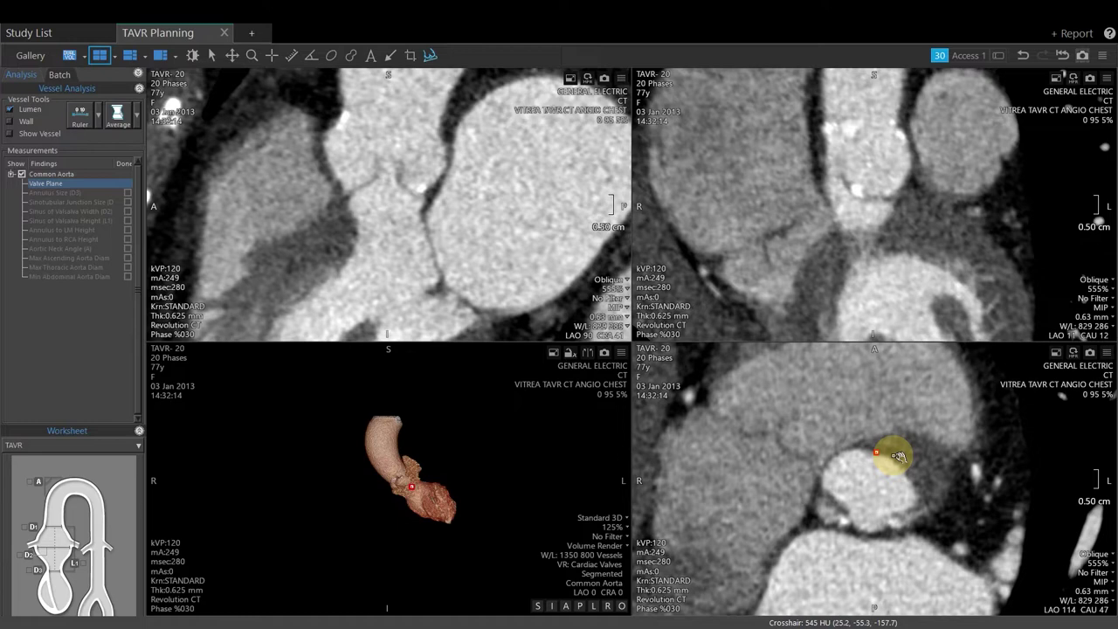
Place the second valve plane point at the lowest point of the cusp on the patient's left posterior side
{"action": "scroll", "coordinate": [945, 488], "scroll_direction": "down", "scroll_amount": 5}
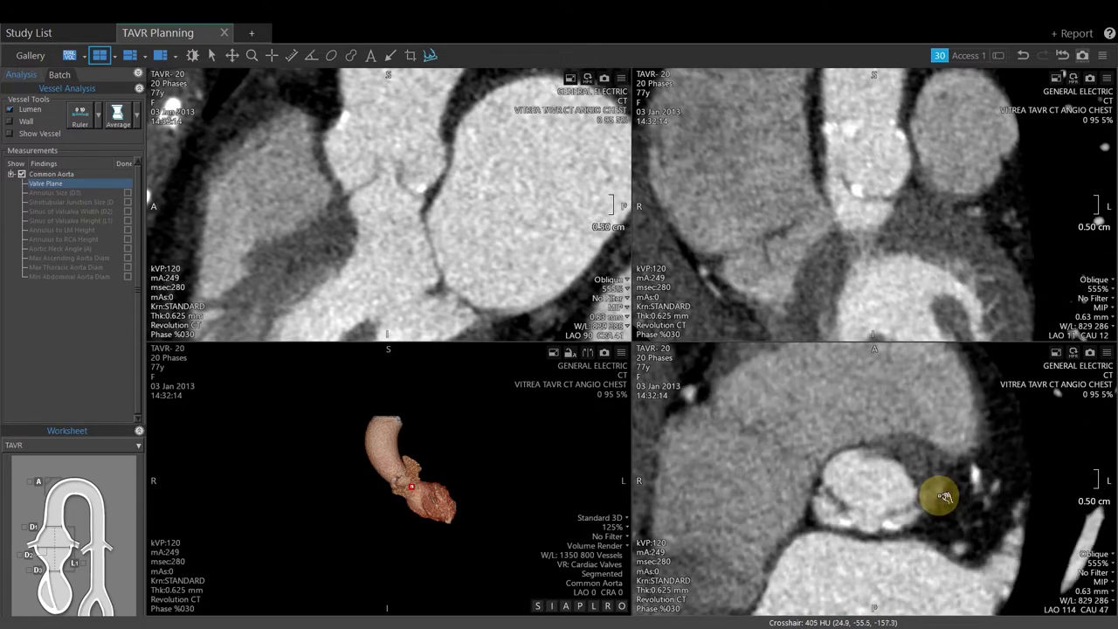
{"action": "scroll", "coordinate": [940, 491], "scroll_direction": "down", "scroll_amount": 3}
{"action": "left_click", "coordinate": [909, 517]}
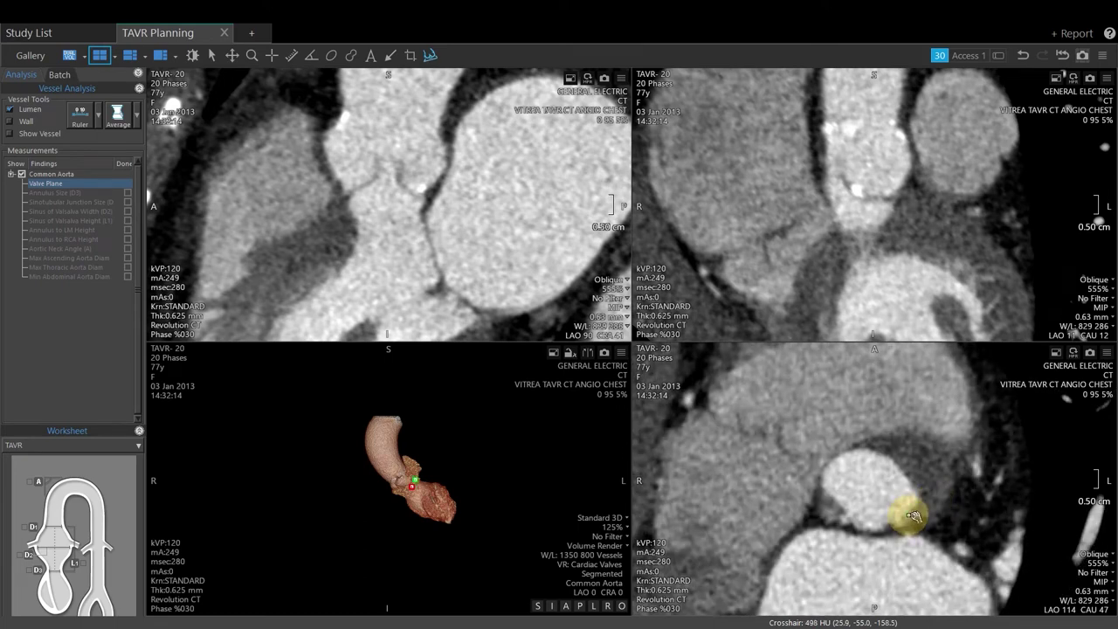
Place the third valve plane point at the lowest point of the cusp on the patient's right posterior side
{"action": "scroll", "coordinate": [982, 504], "scroll_direction": "down", "scroll_amount": 3}
{"action": "scroll", "coordinate": [982, 504], "scroll_direction": "down", "scroll_amount": 4}
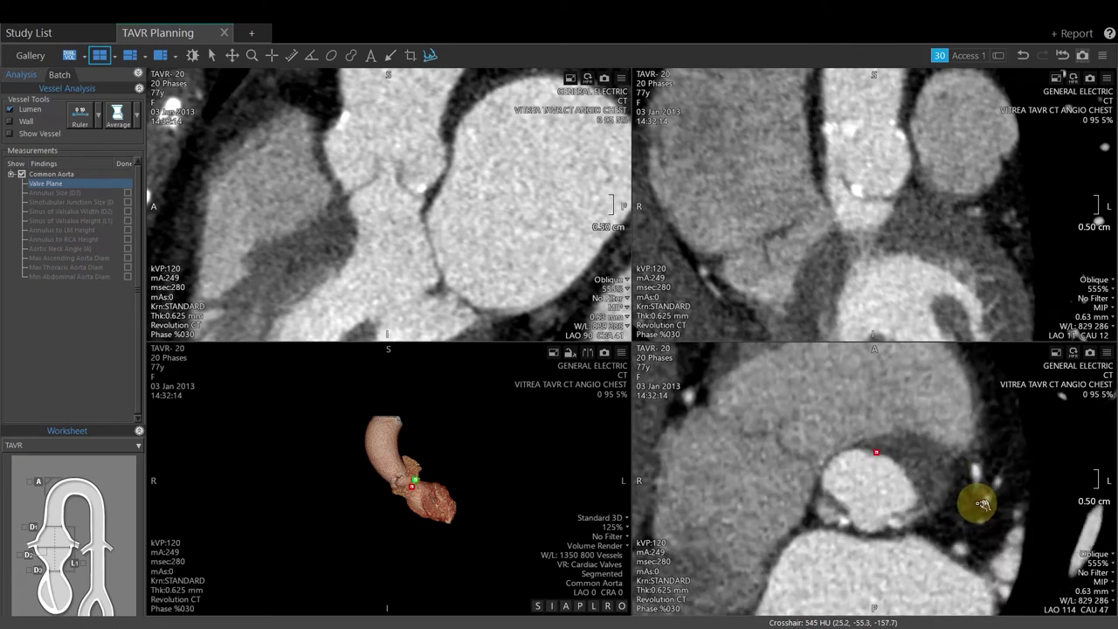
{"action": "scroll", "coordinate": [982, 504], "scroll_direction": "down", "scroll_amount": 3}
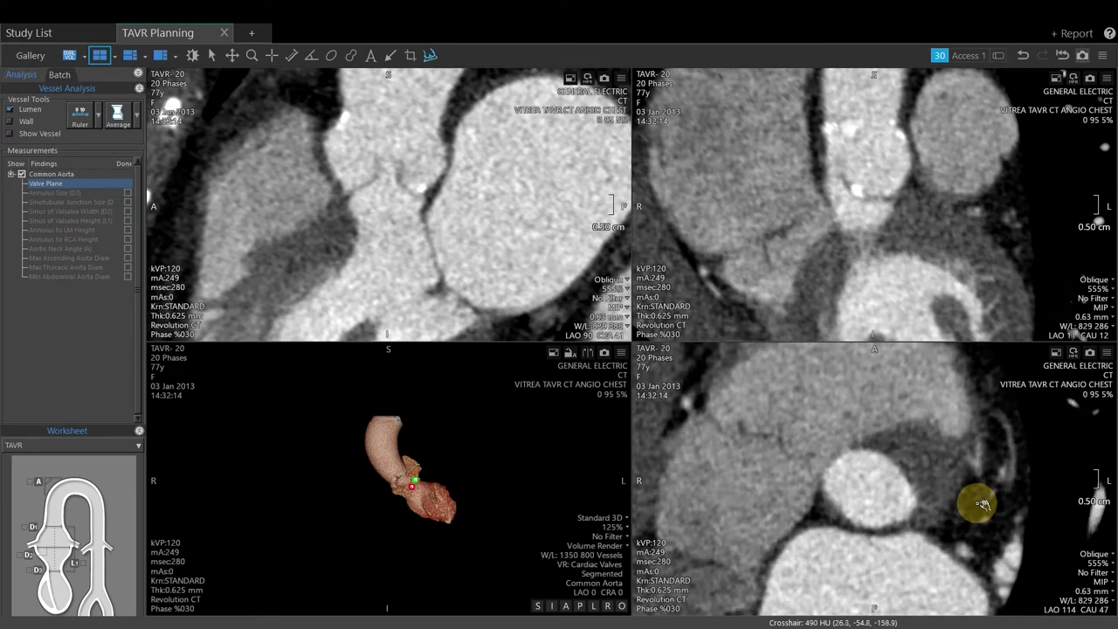
{"action": "left_click", "coordinate": [827, 505]}
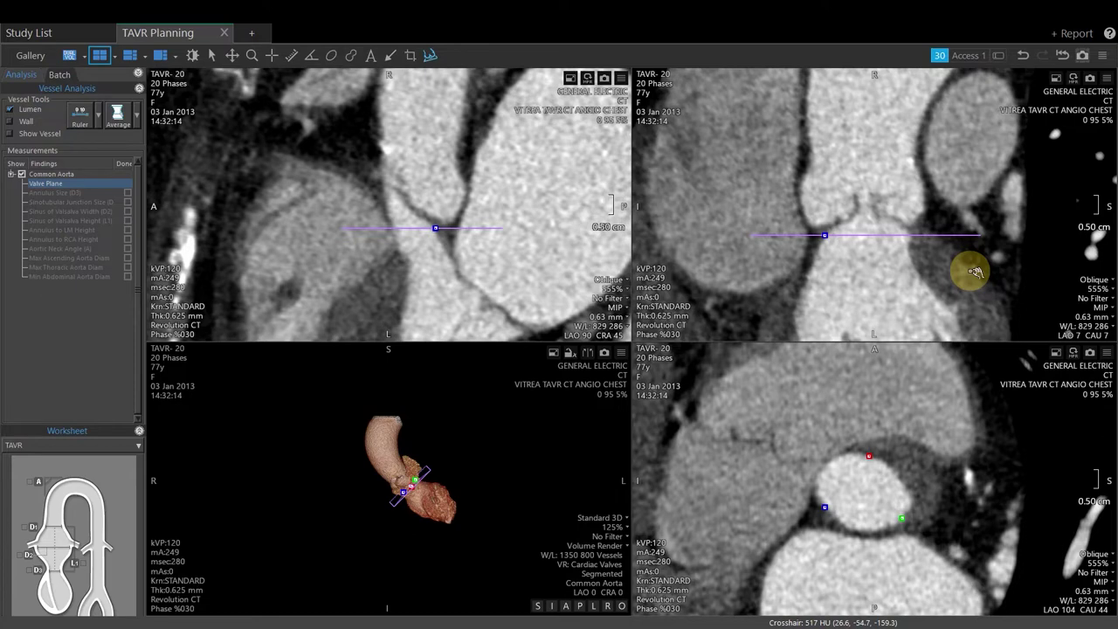
Check and fine-tune the red and green valve plane points at the cusp bases in the oblique views
{"action": "scroll", "coordinate": [974, 272], "scroll_direction": "down", "scroll_amount": 3}
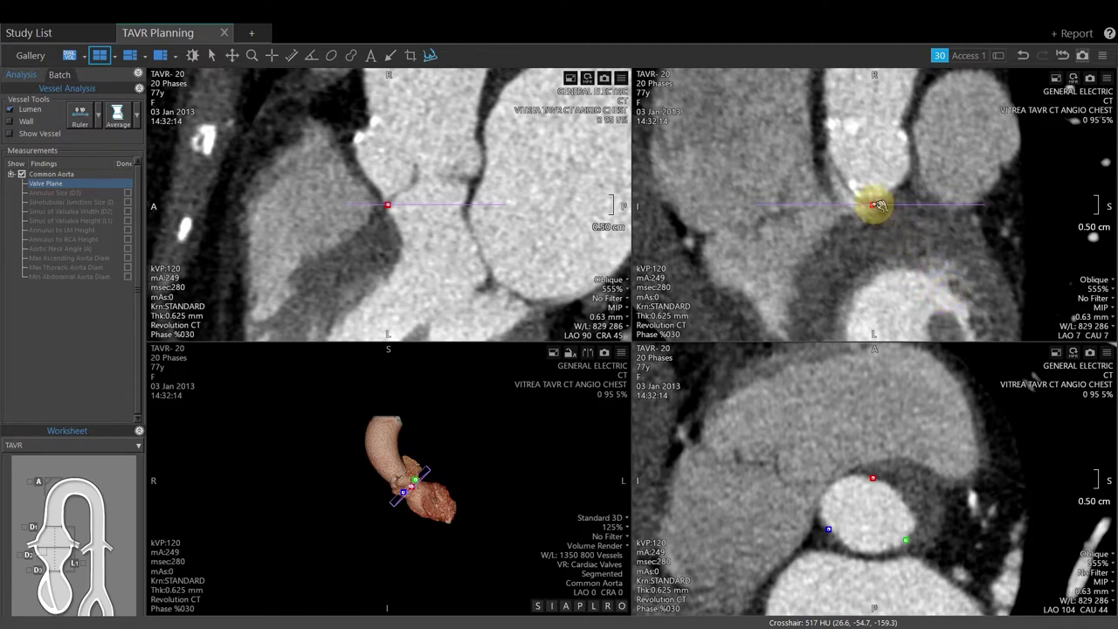
{"action": "left_click_drag", "start_coordinate": [878, 205], "coordinate": [928, 220]}
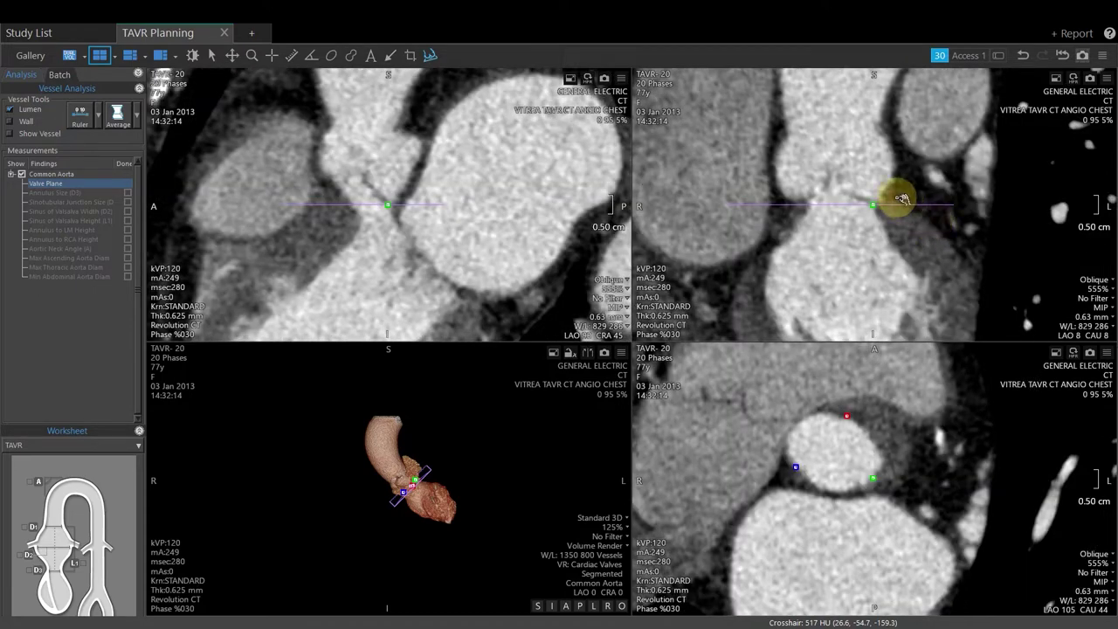
{"action": "mouse_move", "coordinate": [881, 205]}
{"action": "left_mouse_down"}
{"action": "mouse_move", "coordinate": [980, 217]}
{"action": "mouse_move", "coordinate": [874, 201]}
{"action": "mouse_move", "coordinate": [917, 219]}
{"action": "left_mouse_up"}
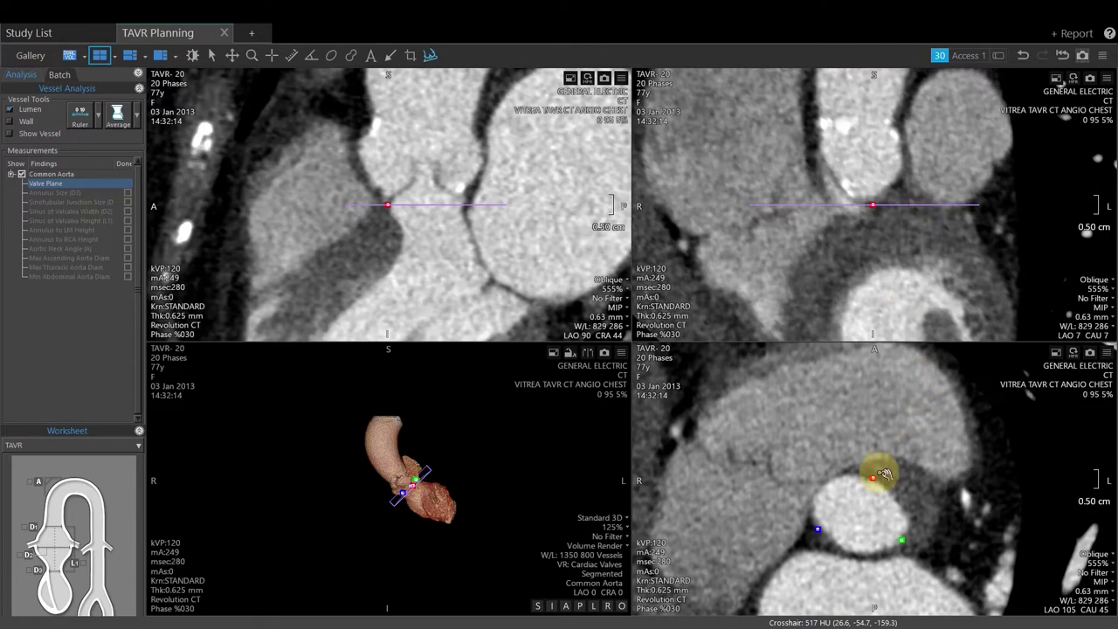
{"action": "left_click_drag", "start_coordinate": [884, 474], "coordinate": [872, 474]}
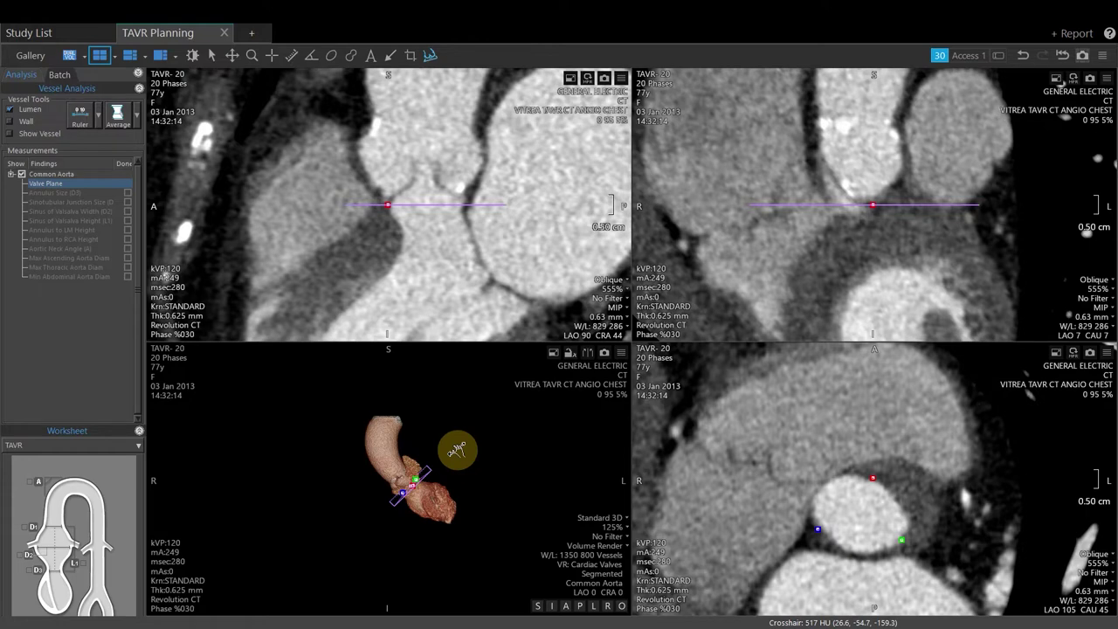
Rotate the 3D aorta to LAO 17 CRA 2 so the three valve plane points line up, and take a snapshot of that view
{"action": "scroll", "coordinate": [457, 450], "scroll_direction": "up", "scroll_amount": 6}
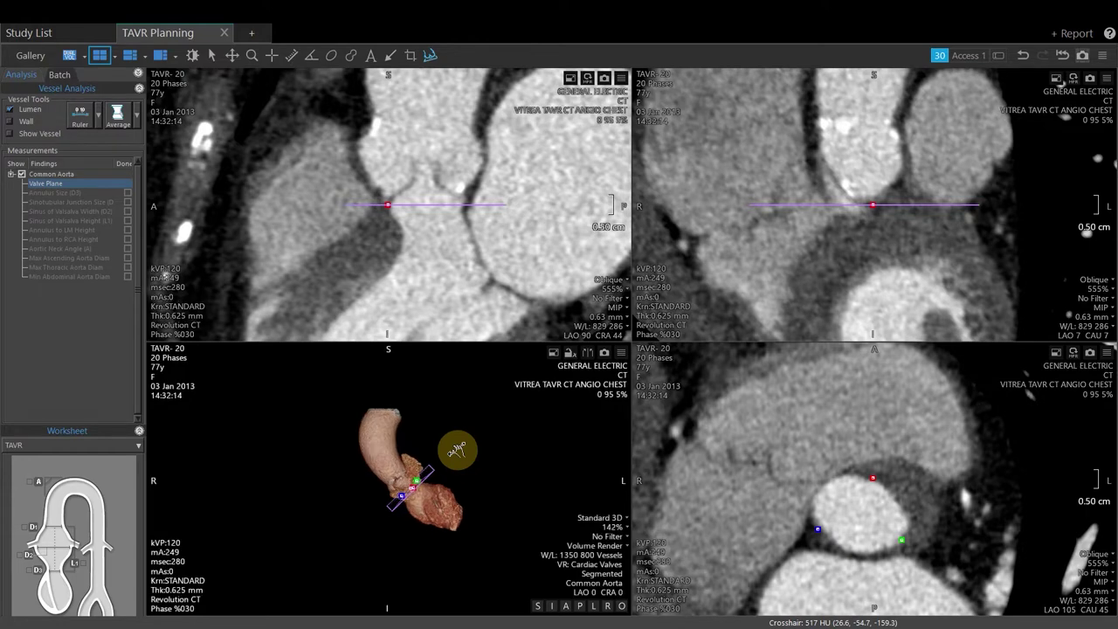
{"action": "scroll", "coordinate": [456, 449], "scroll_direction": "up", "scroll_amount": 3}
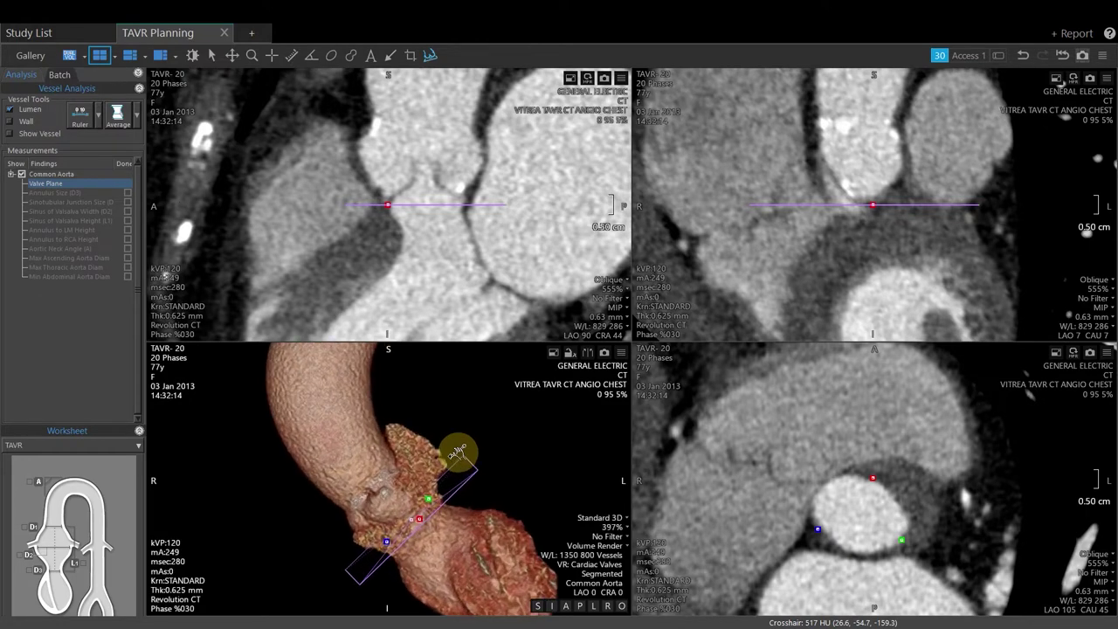
{"action": "scroll", "coordinate": [514, 480], "scroll_direction": "up", "scroll_amount": 2}
{"action": "mouse_move", "coordinate": [519, 469]}
{"action": "middle_mouse_down"}
{"action": "mouse_move", "coordinate": [524, 429]}
{"action": "mouse_move", "coordinate": [525, 449]}
{"action": "middle_mouse_up"}
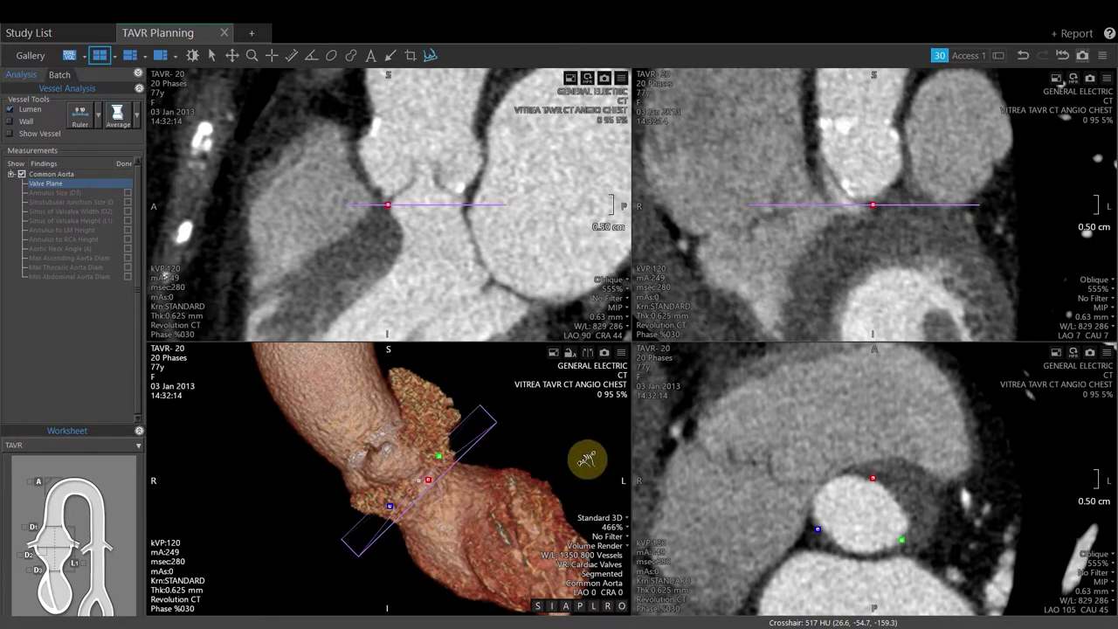
{"action": "mouse_move", "coordinate": [586, 459]}
{"action": "left_mouse_down"}
{"action": "mouse_move", "coordinate": [594, 464]}
{"action": "mouse_move", "coordinate": [579, 470]}
{"action": "mouse_move", "coordinate": [565, 460]}
{"action": "left_mouse_up"}
{"action": "scroll", "coordinate": [566, 459], "scroll_direction": "up", "scroll_amount": 3}
{"action": "left_click_drag", "start_coordinate": [554, 485], "coordinate": [557, 483]}
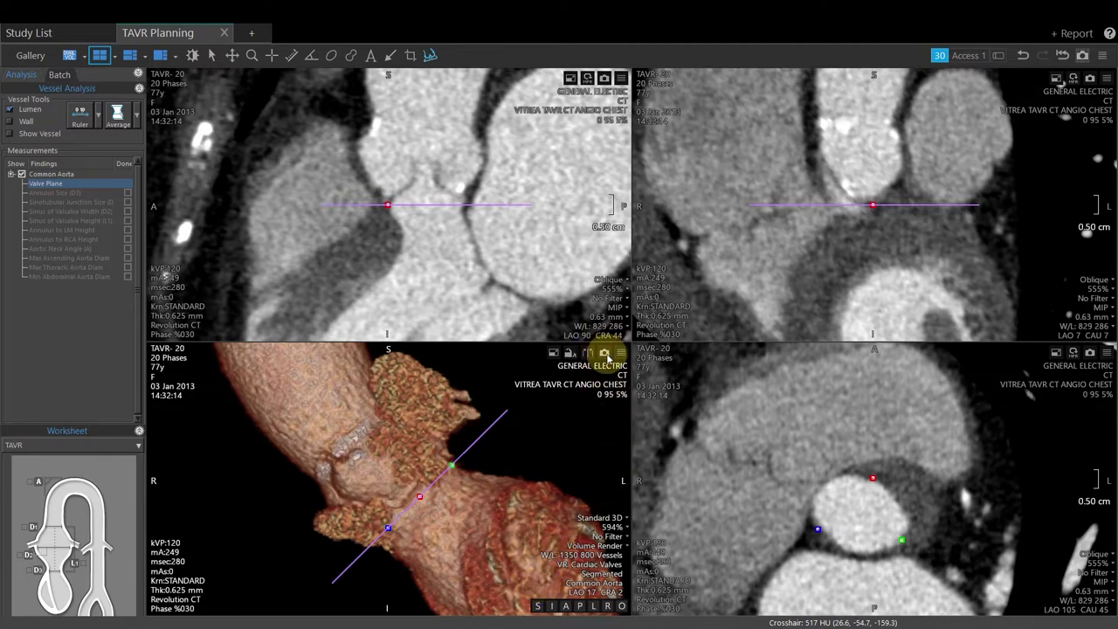
{"action": "left_click", "coordinate": [605, 354]}
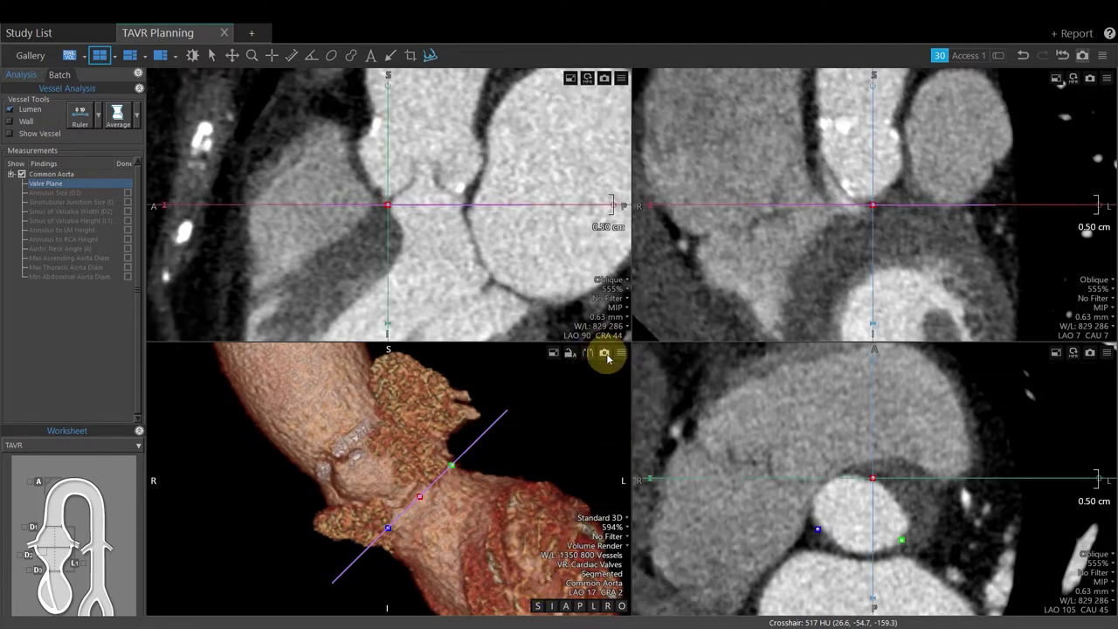
{"action": "left_click", "coordinate": [583, 434]}
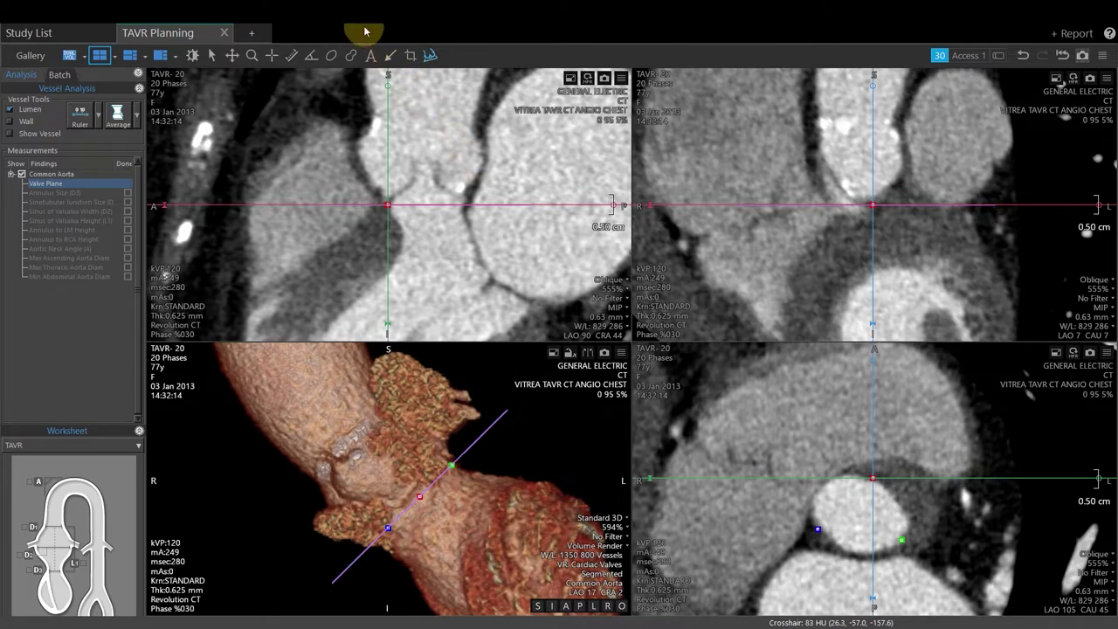
Annotate the 3D aorta view with "LAO 17 CRA2" beside the vessel and take a snapshot of it
{"action": "left_click", "coordinate": [371, 55]}
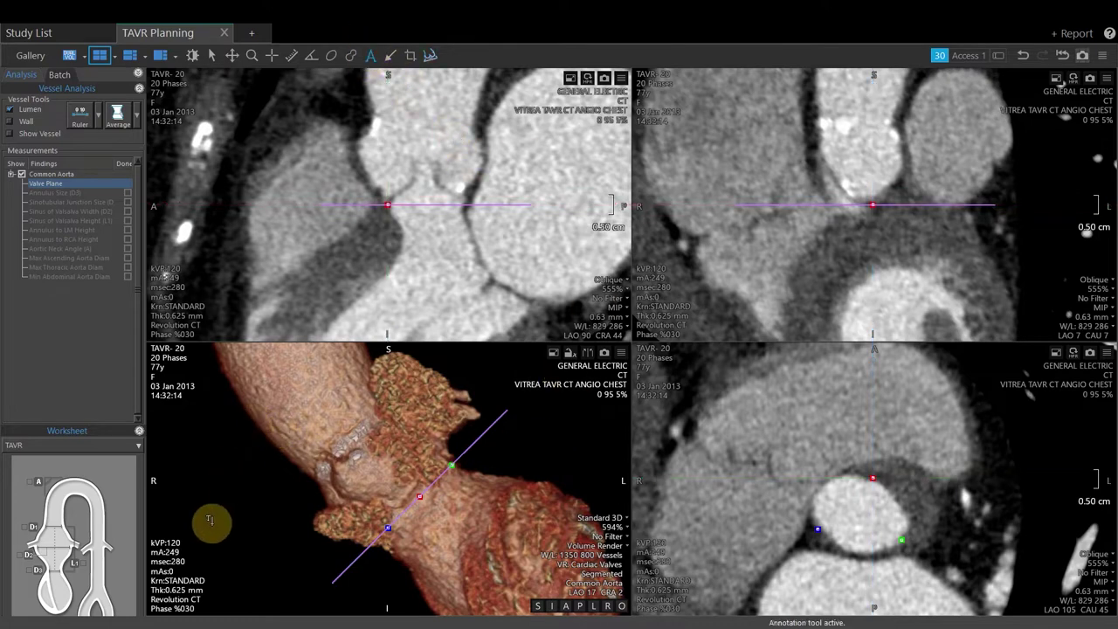
{"action": "left_click", "coordinate": [196, 462]}
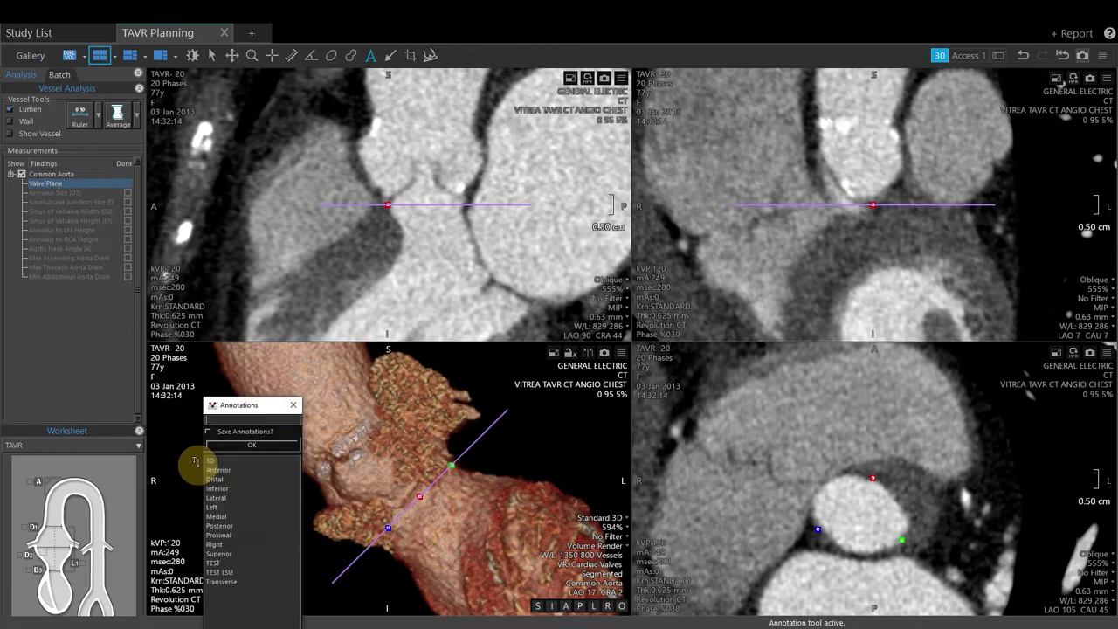
{"action": "type", "text": "LAO 17 CRA2"}
{"action": "left_click", "coordinate": [266, 444]}
{"action": "left_click", "coordinate": [605, 354]}
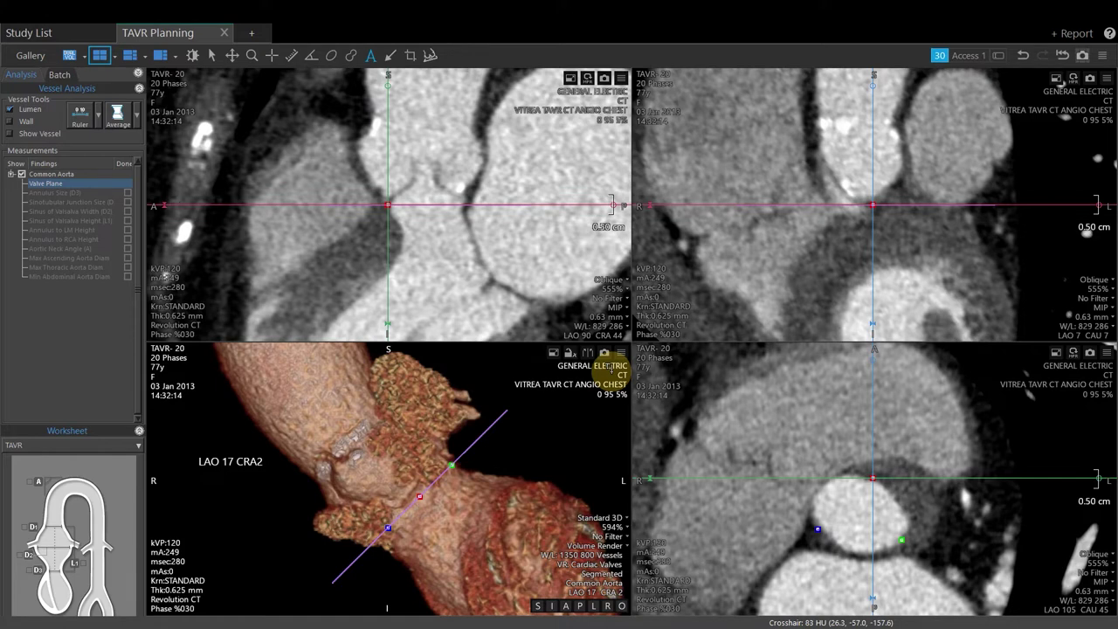
Contour the annulus automatically for Annulus Size (D3) in the valve plane cross-section and refine the contour's anterior edge
{"action": "left_click", "coordinate": [75, 198]}
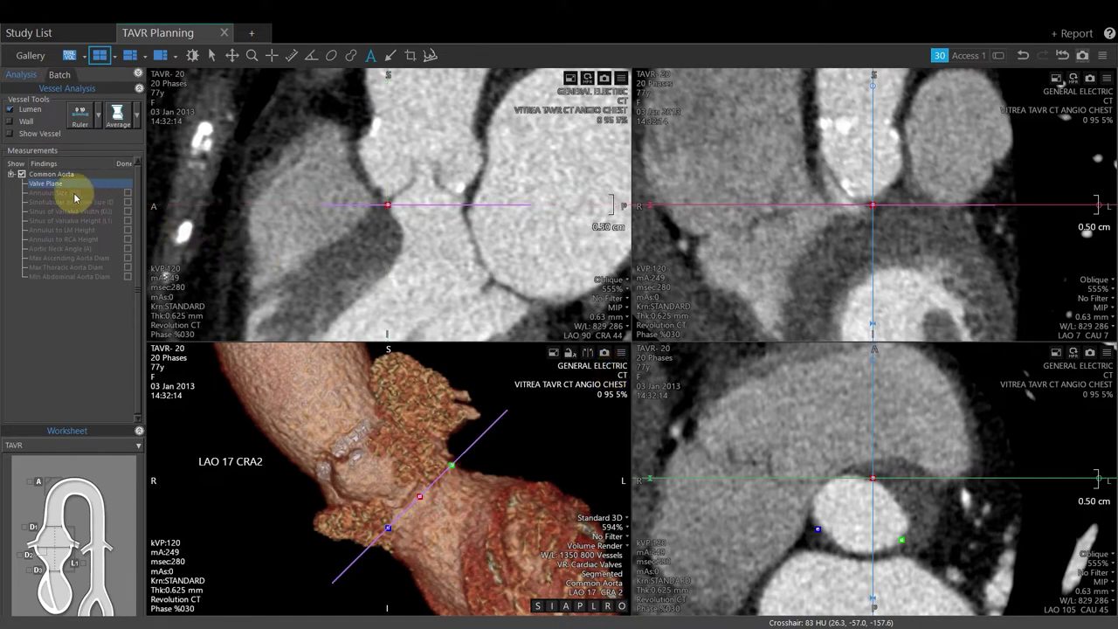
{"action": "left_click", "coordinate": [75, 198]}
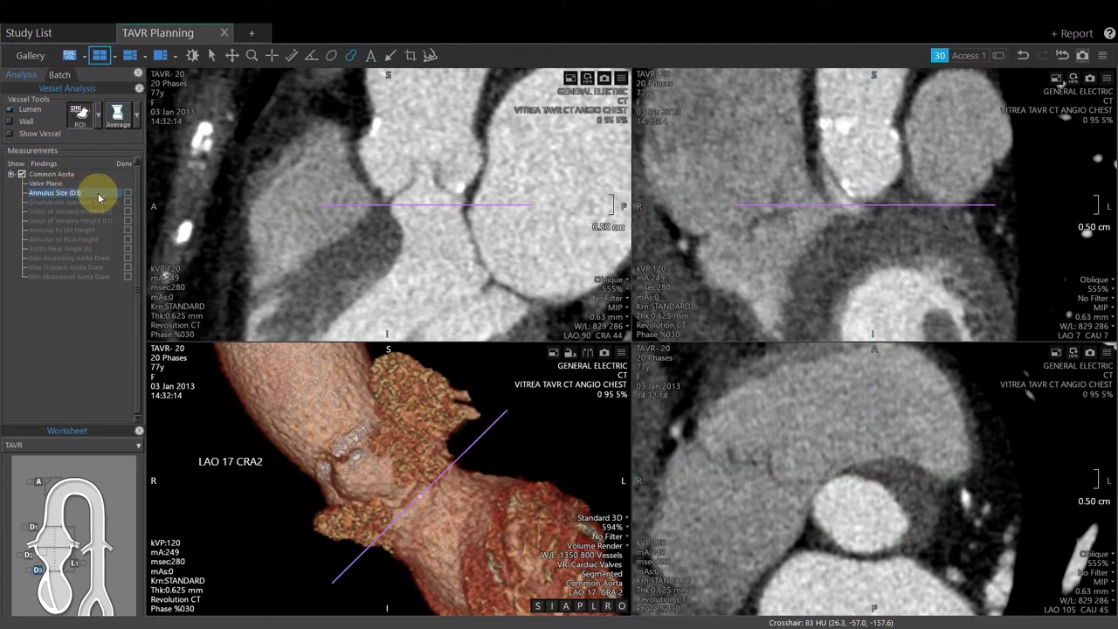
{"action": "left_click", "coordinate": [74, 116]}
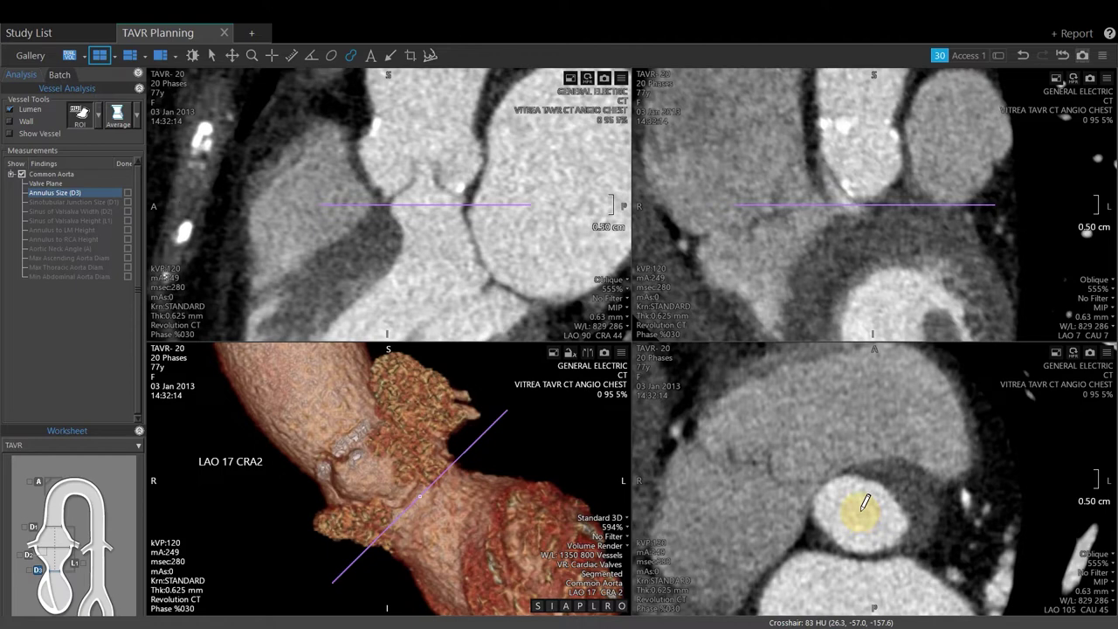
{"action": "left_click", "coordinate": [863, 506]}
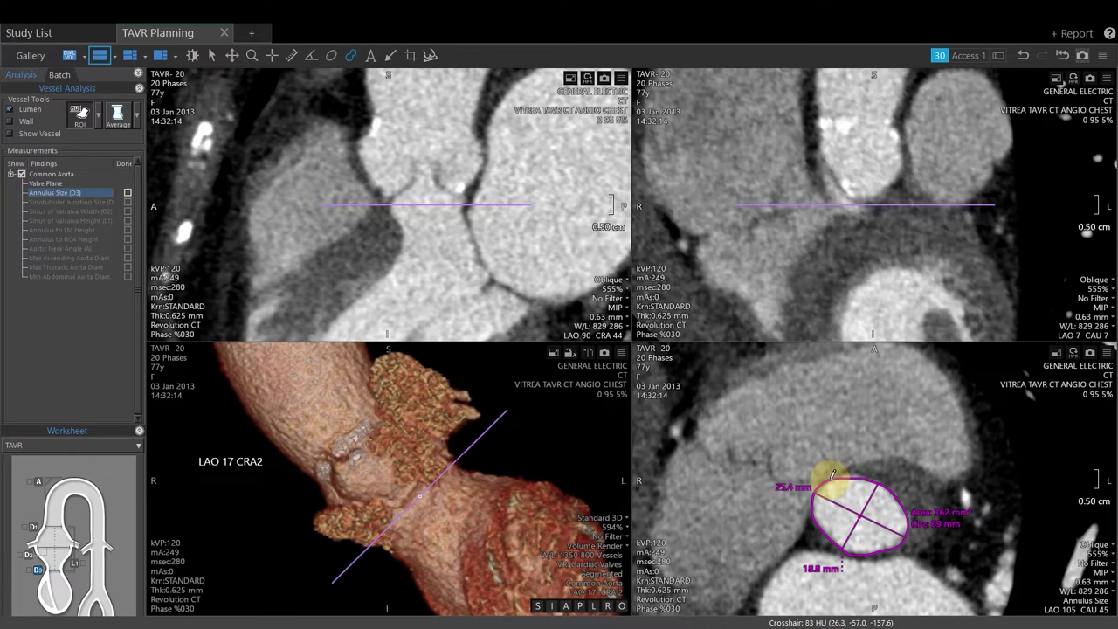
{"action": "left_click_drag", "start_coordinate": [832, 476], "coordinate": [887, 475]}
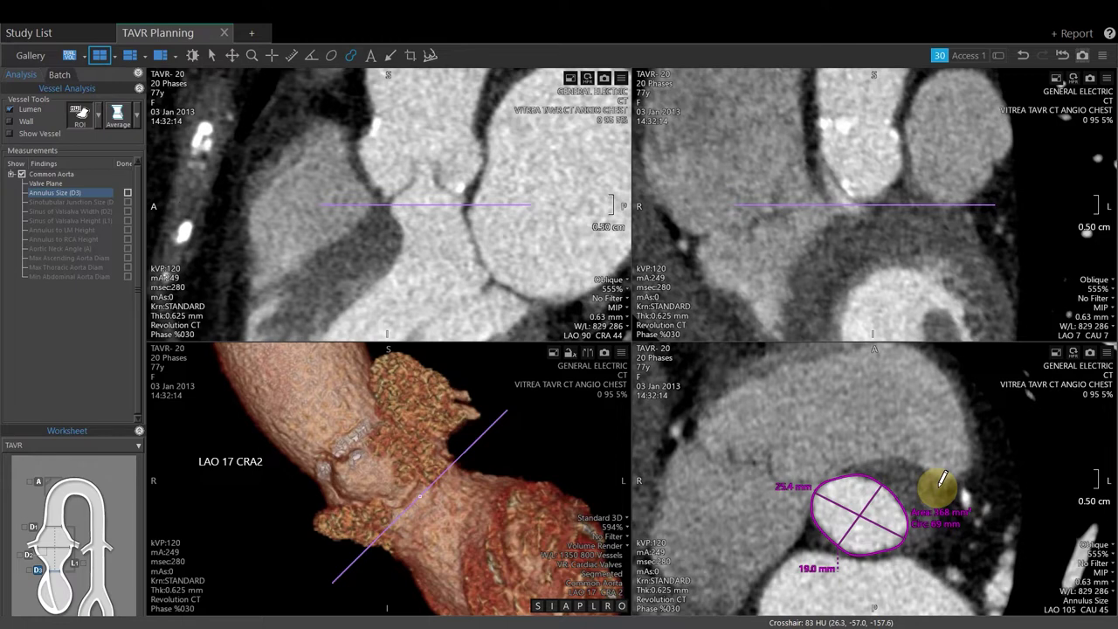
Delete the automatic annulus contour and its measurements from the valve plane cross-section
{"action": "left_click_drag", "start_coordinate": [941, 486], "coordinate": [936, 519]}
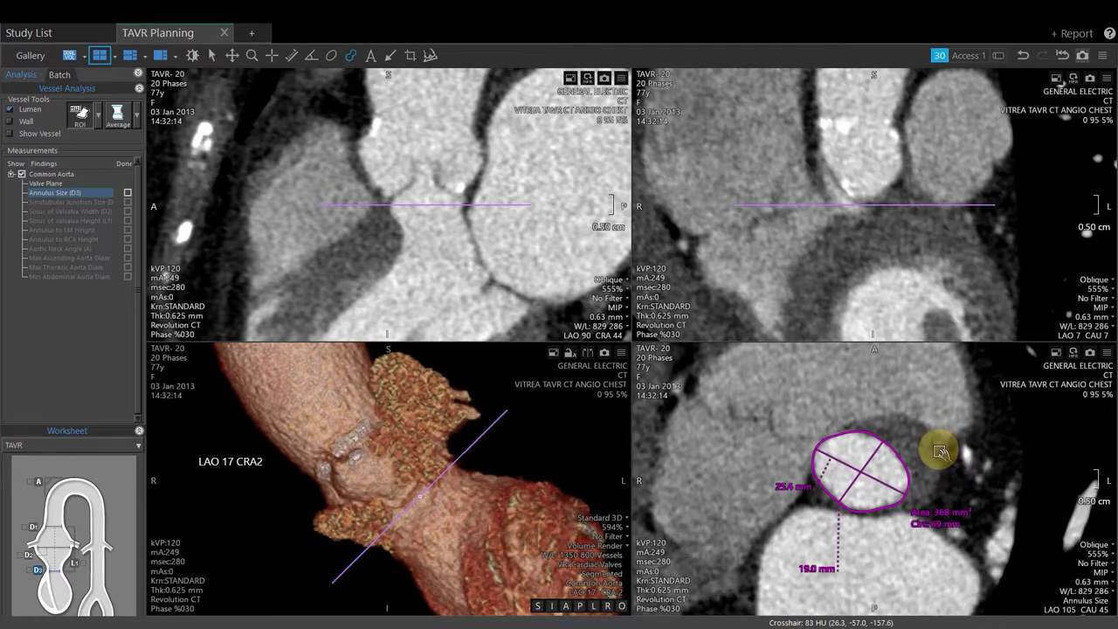
{"action": "right_click", "coordinate": [933, 517]}
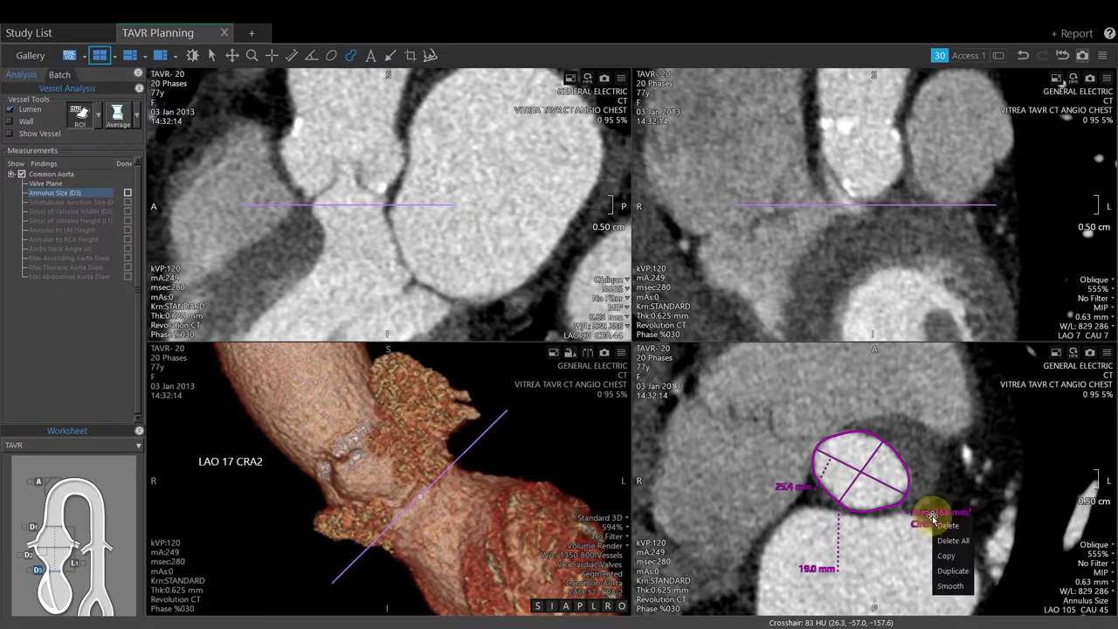
{"action": "left_click", "coordinate": [952, 539]}
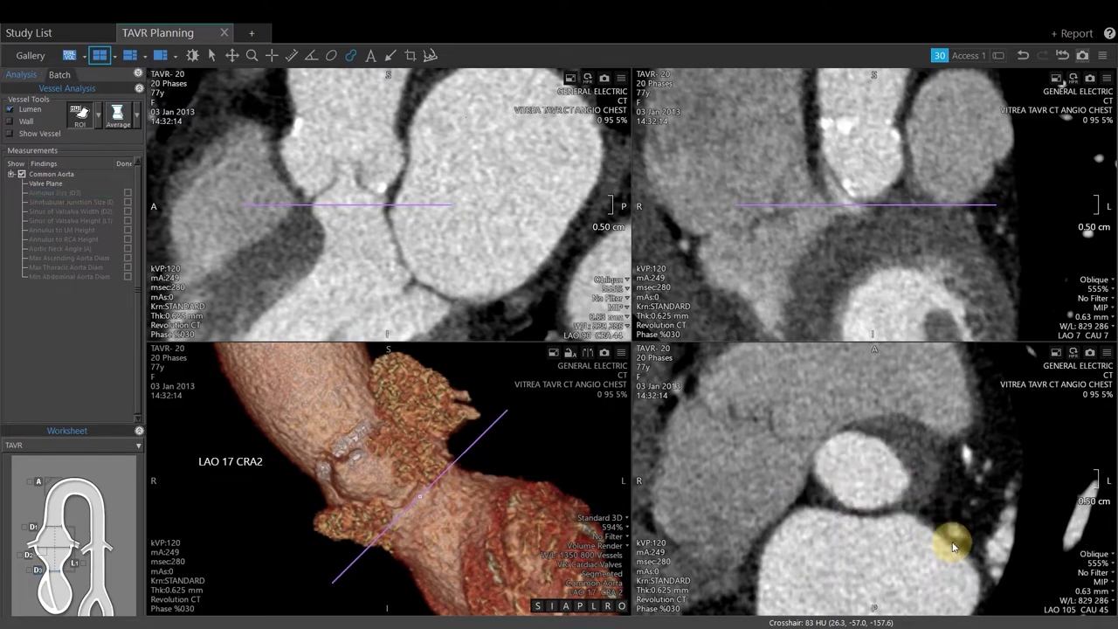
Outline the annulus manually with points around the bright lumen edge for Annulus Size (D3)
{"action": "left_click", "coordinate": [59, 193]}
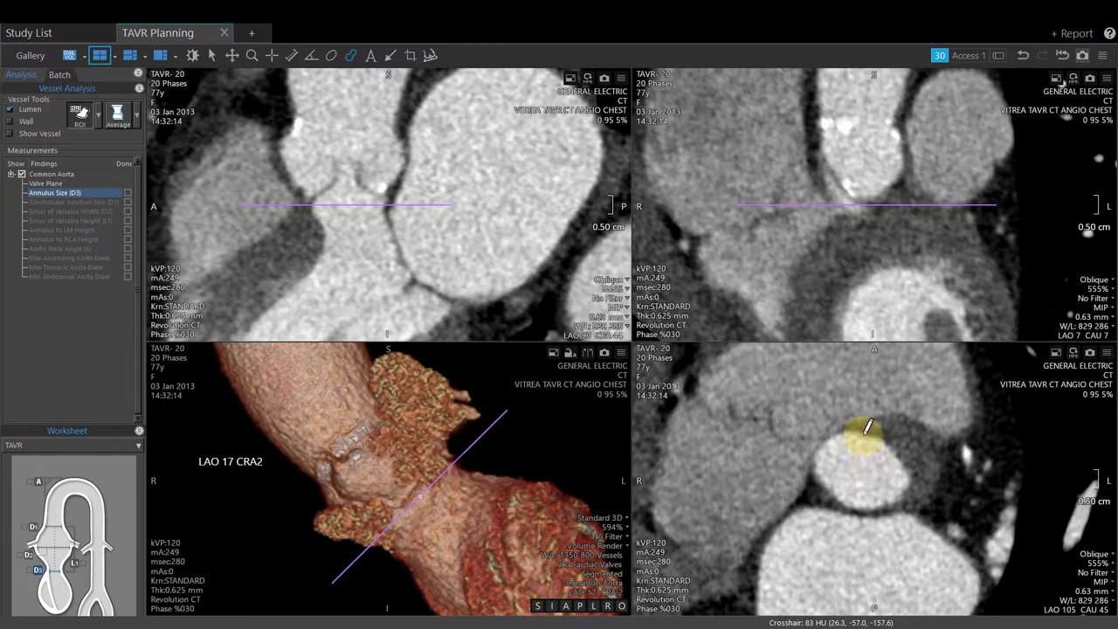
{"action": "mouse_move", "coordinate": [877, 425]}
{"action": "left_mouse_down"}
{"action": "mouse_move", "coordinate": [916, 470]}
{"action": "mouse_move", "coordinate": [872, 497]}
{"action": "mouse_move", "coordinate": [815, 474]}
{"action": "mouse_move", "coordinate": [808, 458]}
{"action": "mouse_move", "coordinate": [842, 433]}
{"action": "left_mouse_up"}
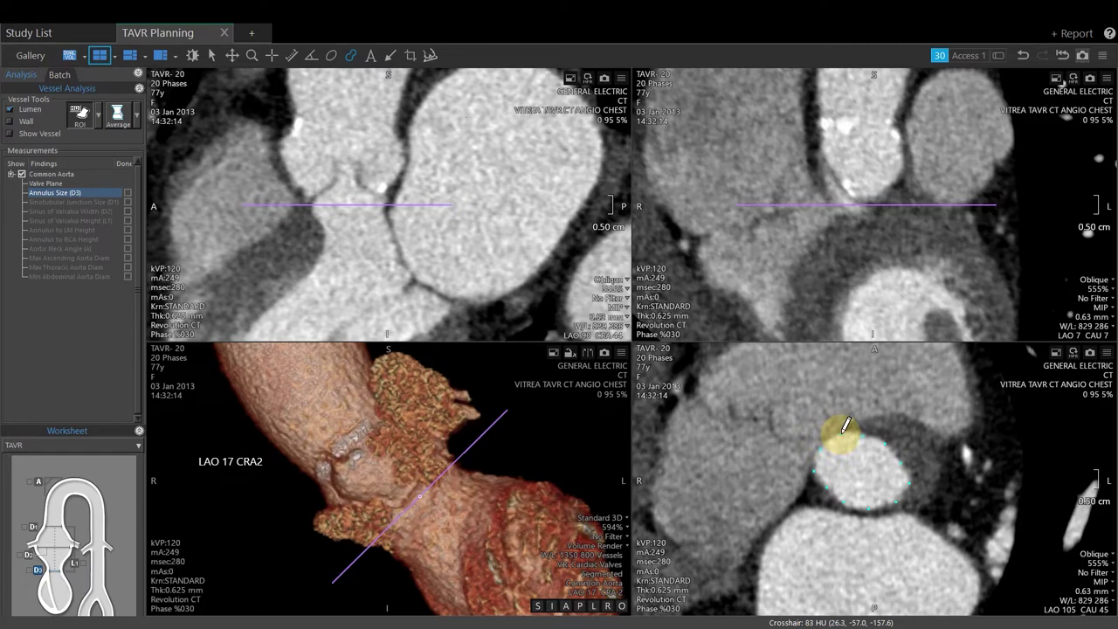
{"action": "left_click_drag", "start_coordinate": [841, 430], "coordinate": [846, 433]}
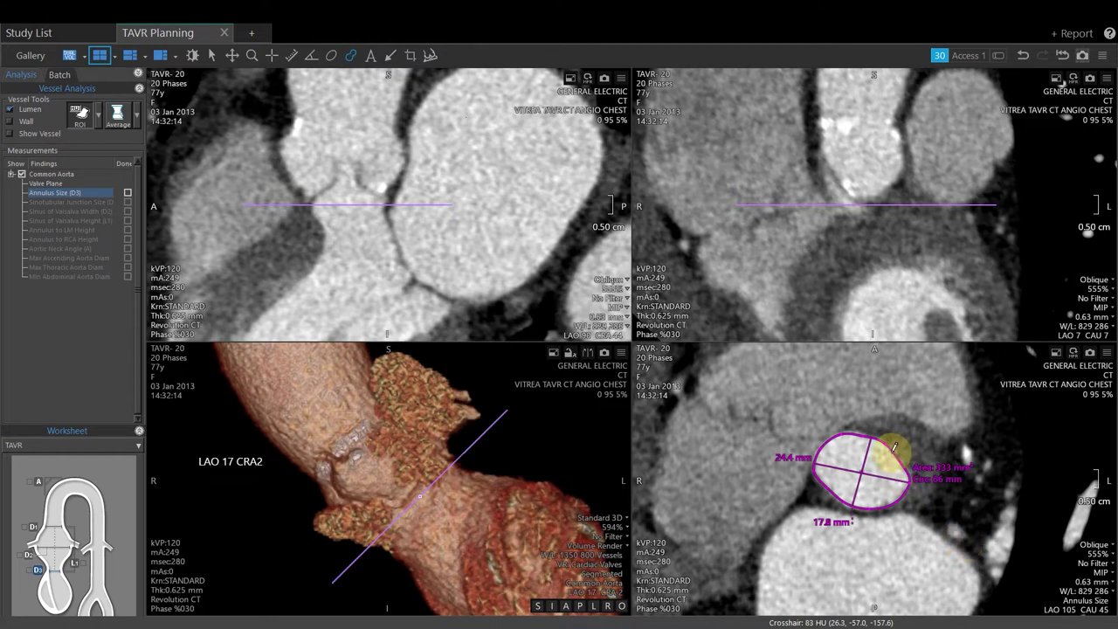
Refine the anterior edge of the manual annulus contour to follow the lumen and mark Annulus Size (D3) as done
{"action": "mouse_move", "coordinate": [892, 448]}
{"action": "left_mouse_down"}
{"action": "mouse_move", "coordinate": [933, 479]}
{"action": "mouse_move", "coordinate": [929, 449]}
{"action": "left_mouse_up"}
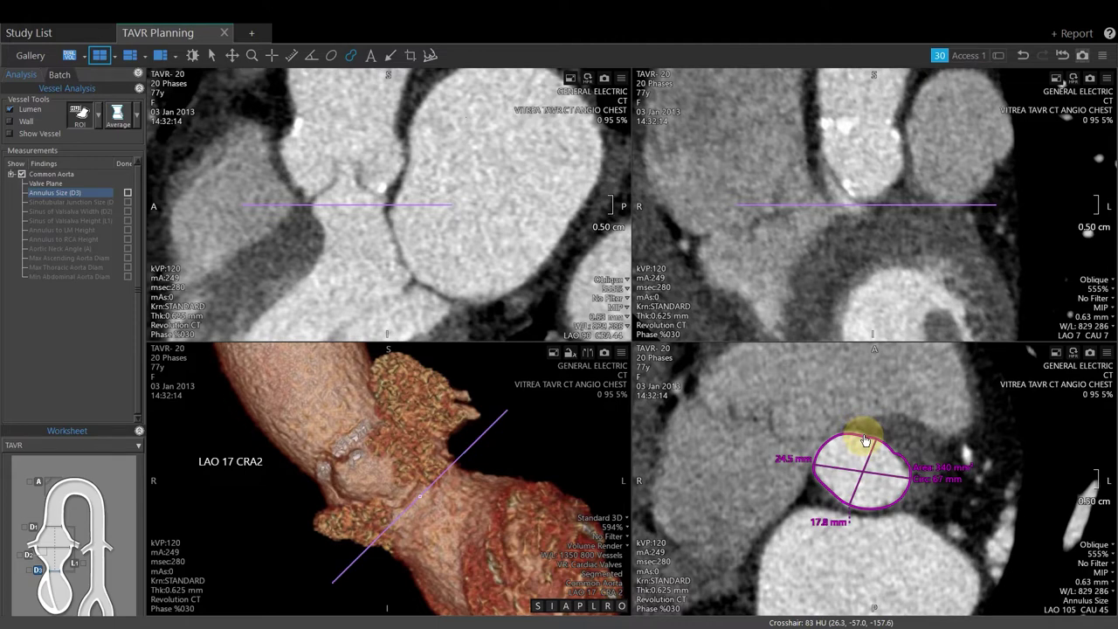
{"action": "left_click_drag", "start_coordinate": [865, 440], "coordinate": [866, 427]}
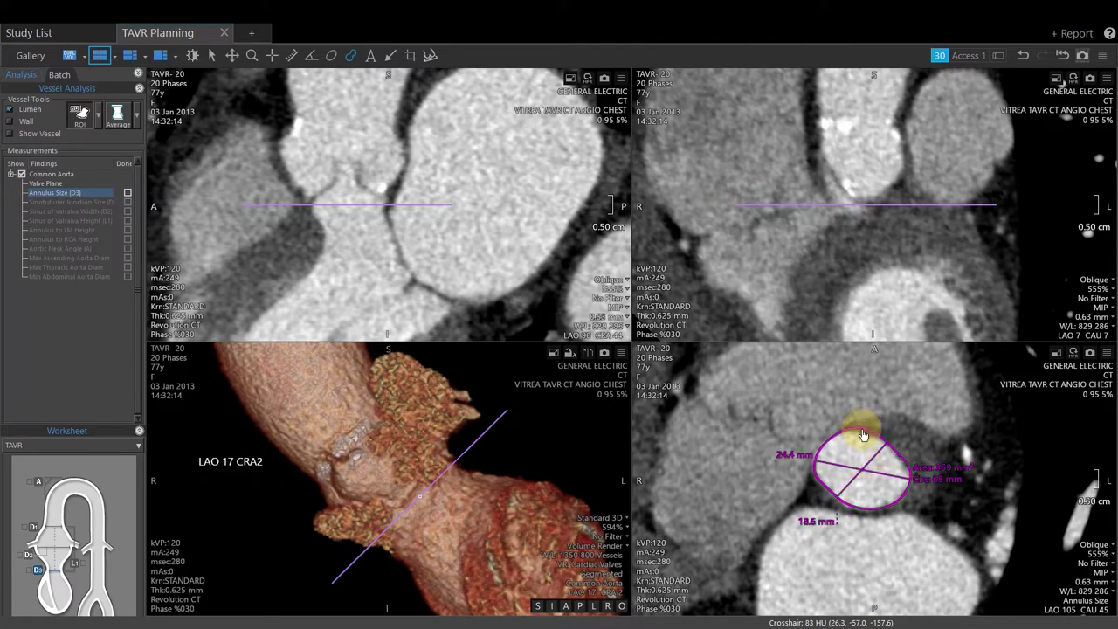
{"action": "left_click_drag", "start_coordinate": [863, 438], "coordinate": [863, 443]}
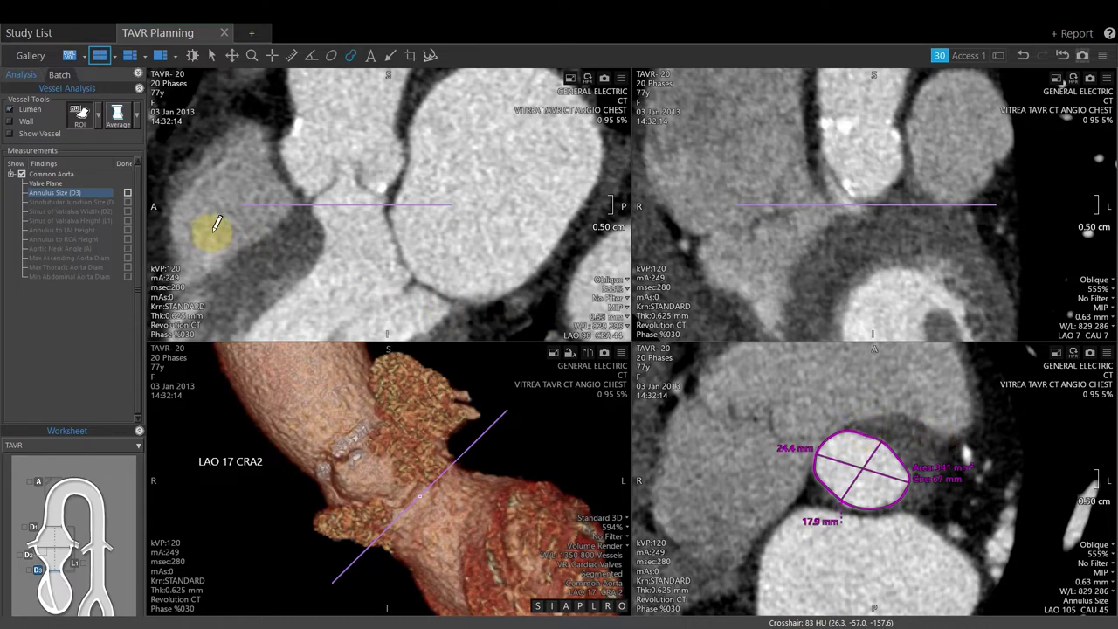
{"action": "left_click", "coordinate": [129, 194]}
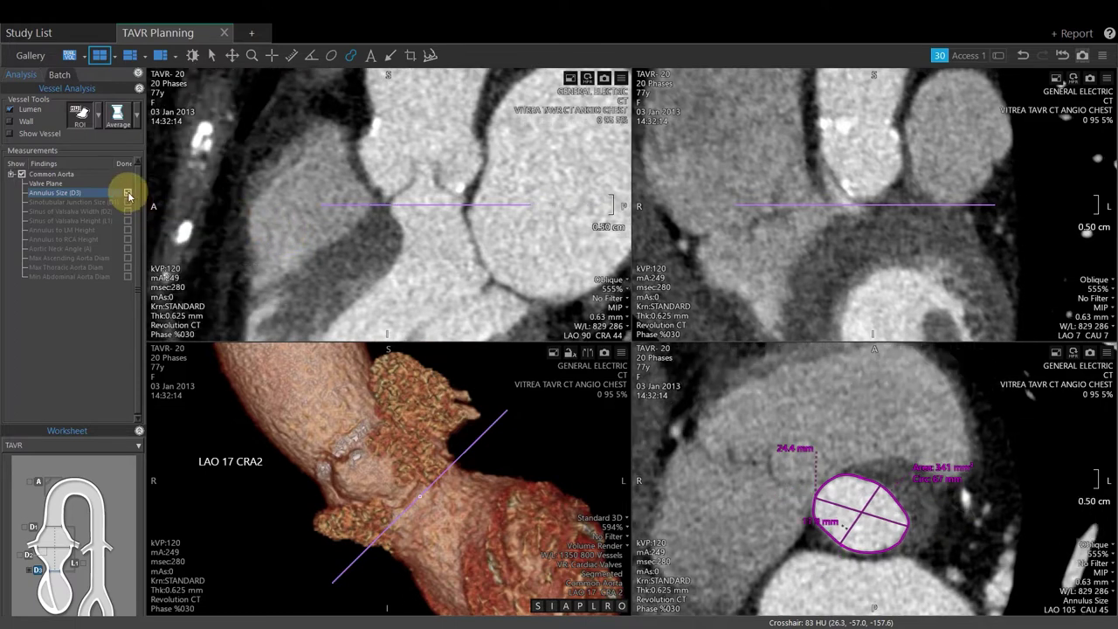
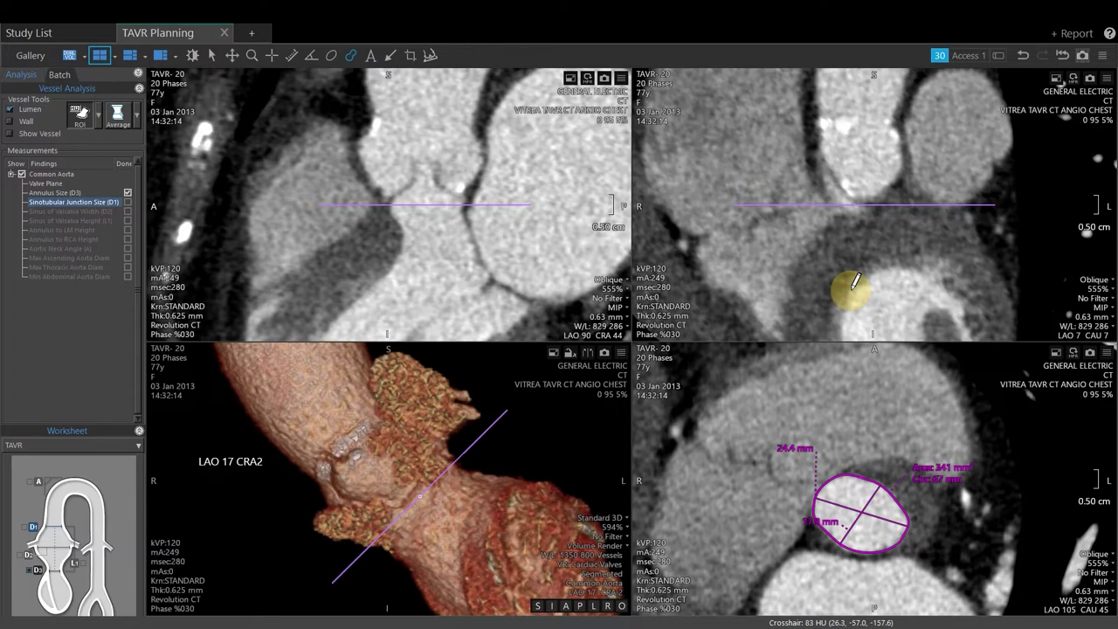
Move the crosshair up to the sinotubular junction and tilt the cross-section plane perpendicular to the aorta there
{"action": "key", "text": "c"}
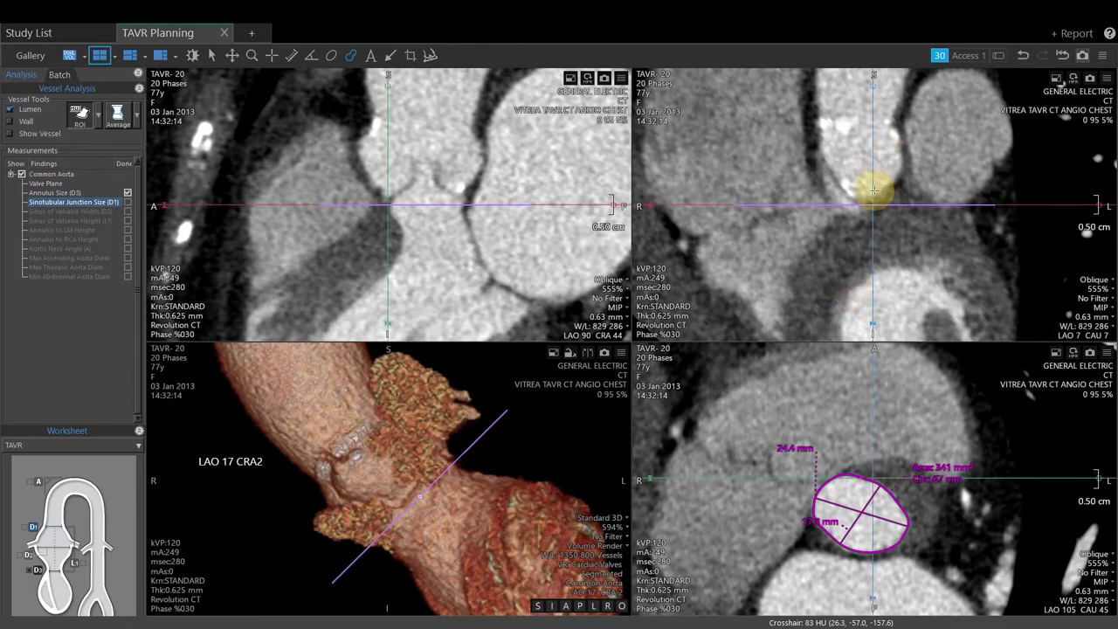
{"action": "left_click_drag", "start_coordinate": [873, 206], "coordinate": [855, 120]}
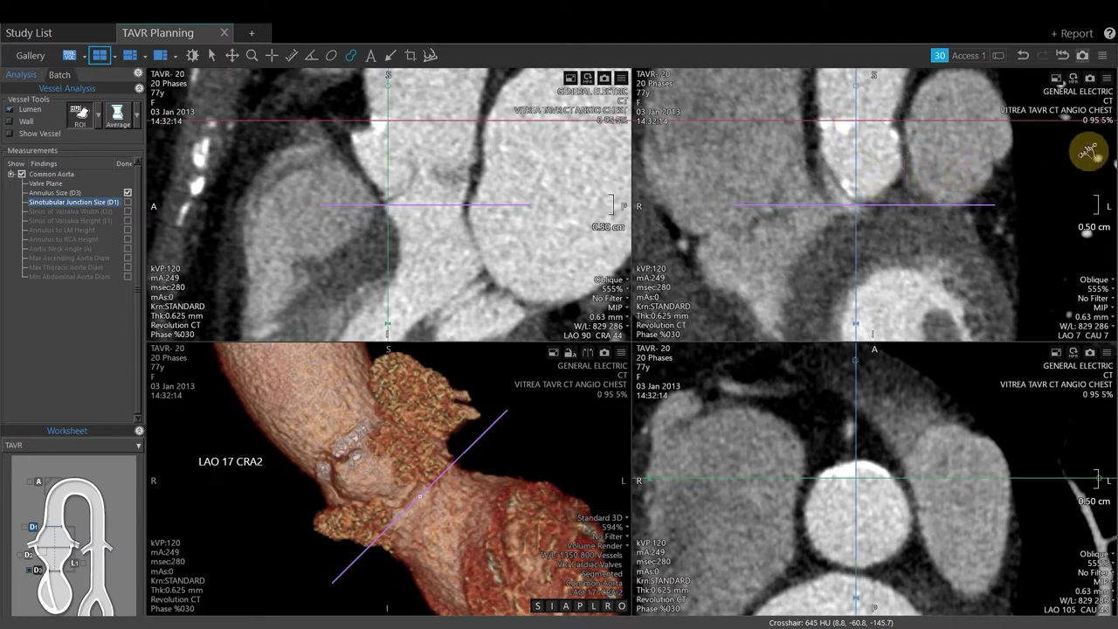
{"action": "left_click_drag", "start_coordinate": [1072, 124], "coordinate": [1076, 136]}
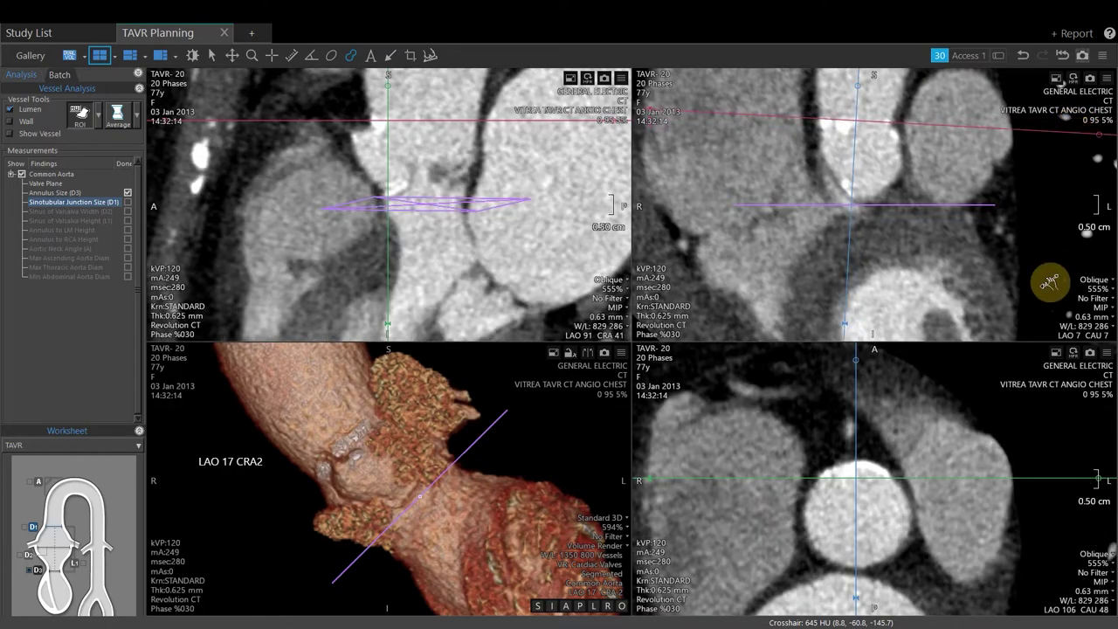
Outline the aortic lumen with points in the cross-section for Sinotubular Junction Size (D1)
{"action": "left_click", "coordinate": [834, 533]}
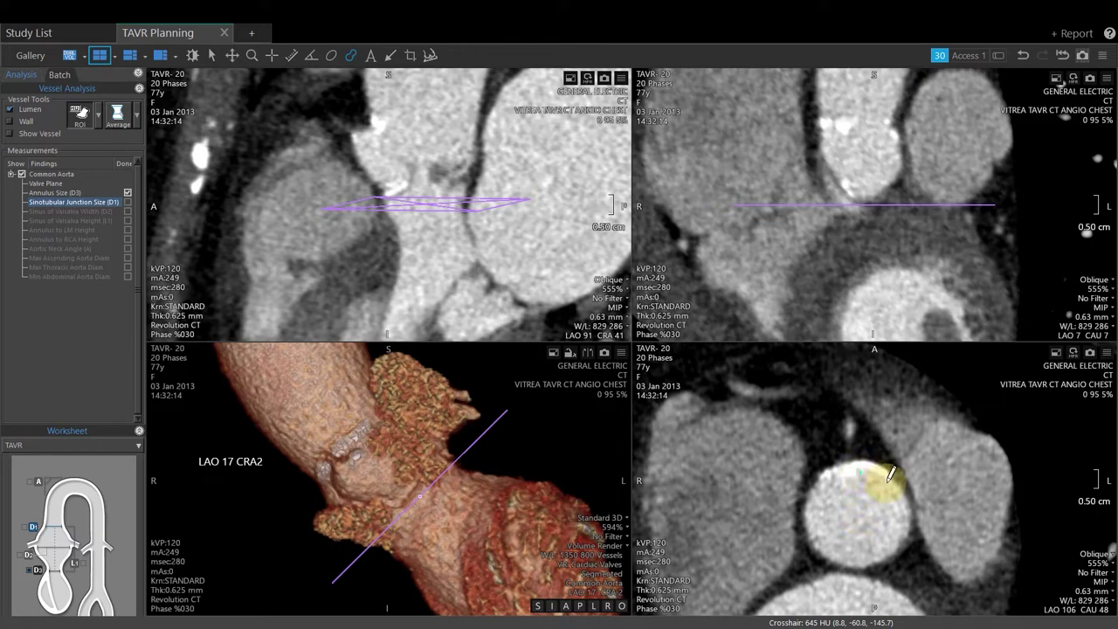
{"action": "mouse_move", "coordinate": [899, 472]}
{"action": "left_mouse_down"}
{"action": "mouse_move", "coordinate": [909, 526]}
{"action": "mouse_move", "coordinate": [890, 553]}
{"action": "mouse_move", "coordinate": [858, 566]}
{"action": "mouse_move", "coordinate": [811, 537]}
{"action": "mouse_move", "coordinate": [804, 519]}
{"action": "mouse_move", "coordinate": [821, 471]}
{"action": "mouse_move", "coordinate": [872, 465]}
{"action": "left_mouse_up"}
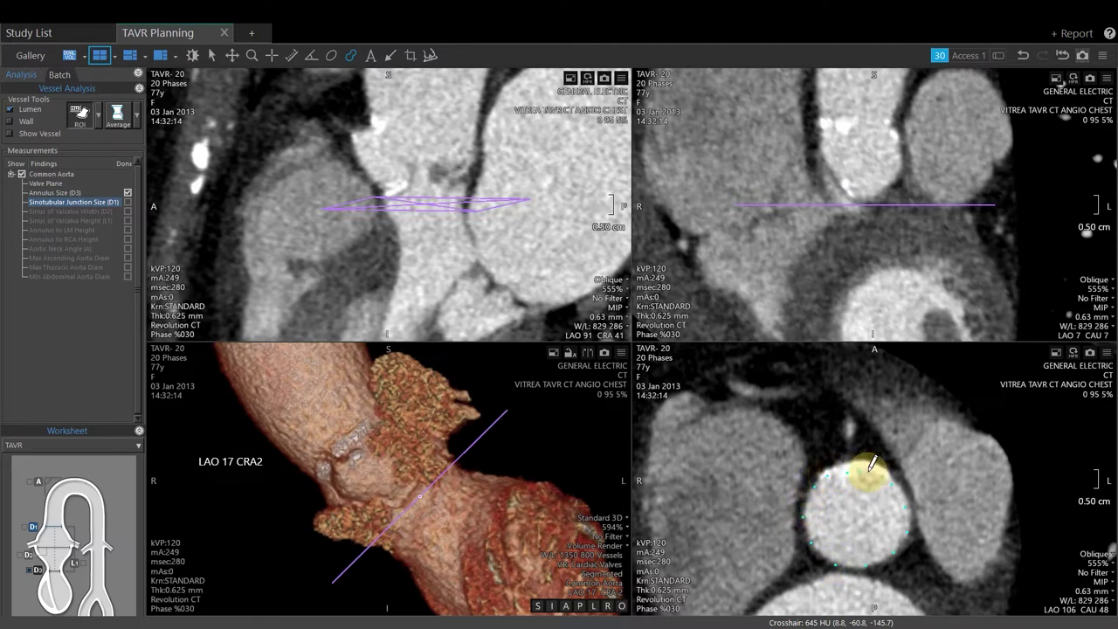
{"action": "left_click_drag", "start_coordinate": [872, 465], "coordinate": [874, 466]}
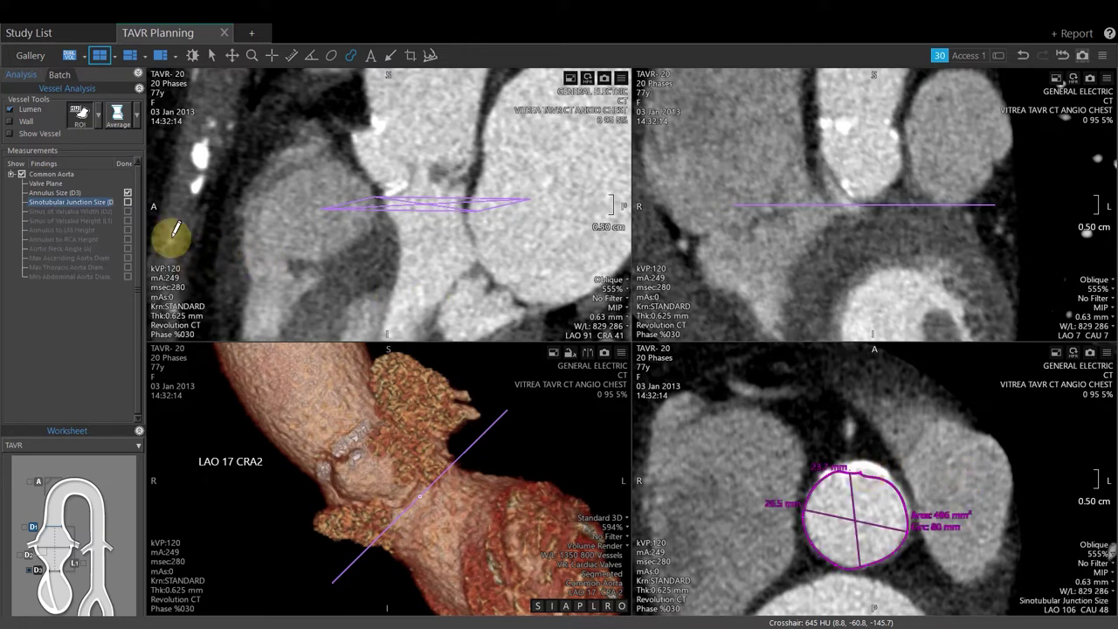
Mark Sinotubular Junction Size (D1) as done and take a snapshot of the contoured cross-section
{"action": "left_click", "coordinate": [127, 203]}
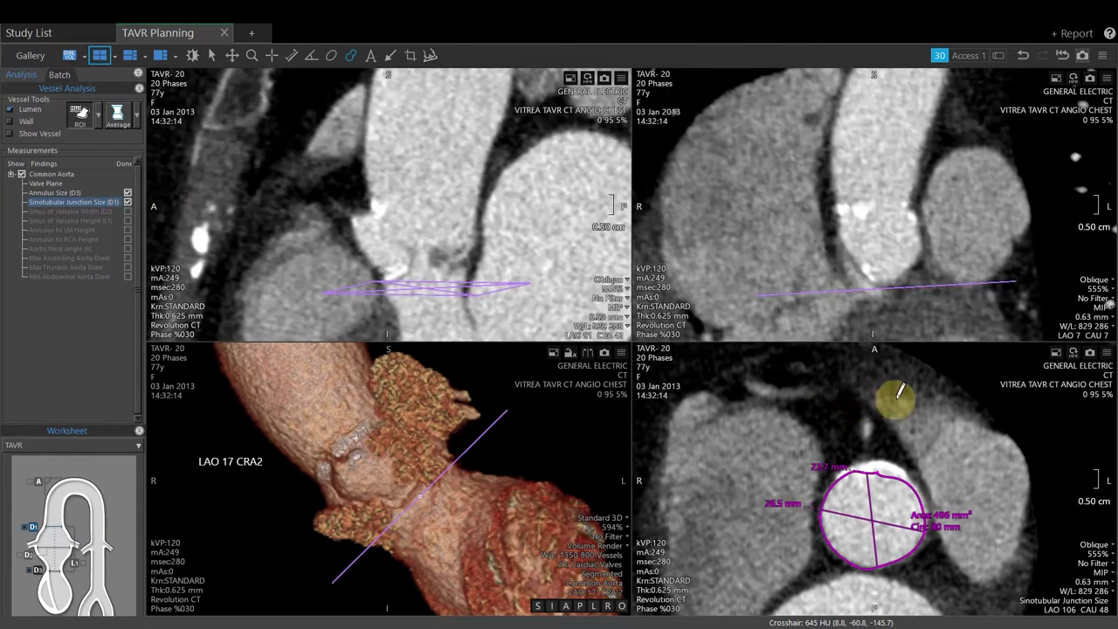
{"action": "left_click", "coordinate": [1090, 353]}
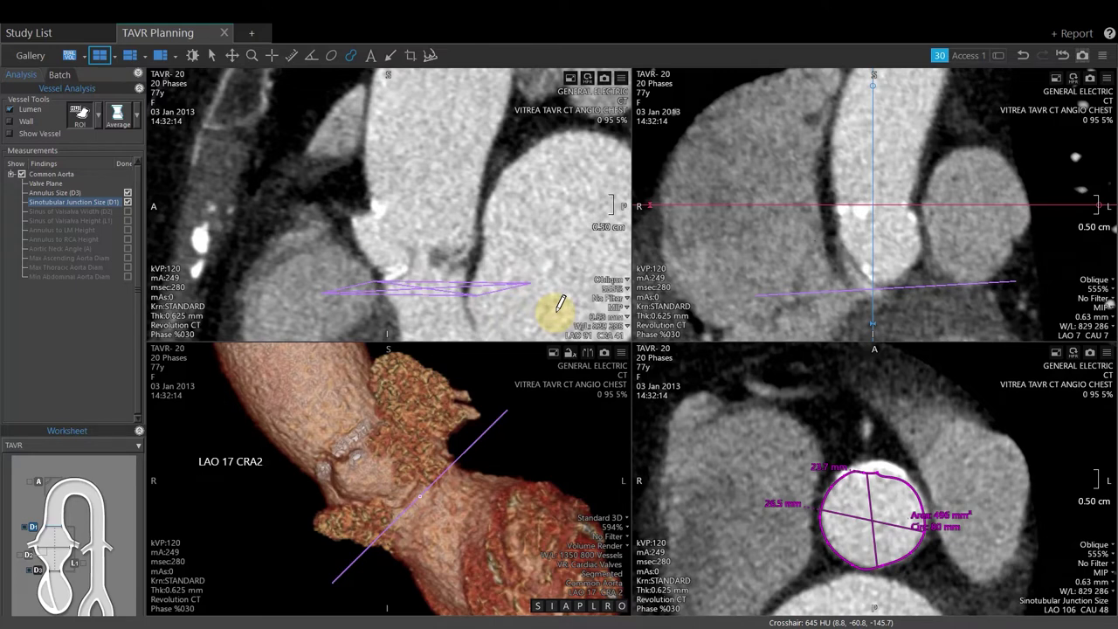
Return to the valve plane, start Sinus of Valsalva Width (D2), and bring the cross-section up to the level showing all three sinuses
{"action": "left_click", "coordinate": [54, 186]}
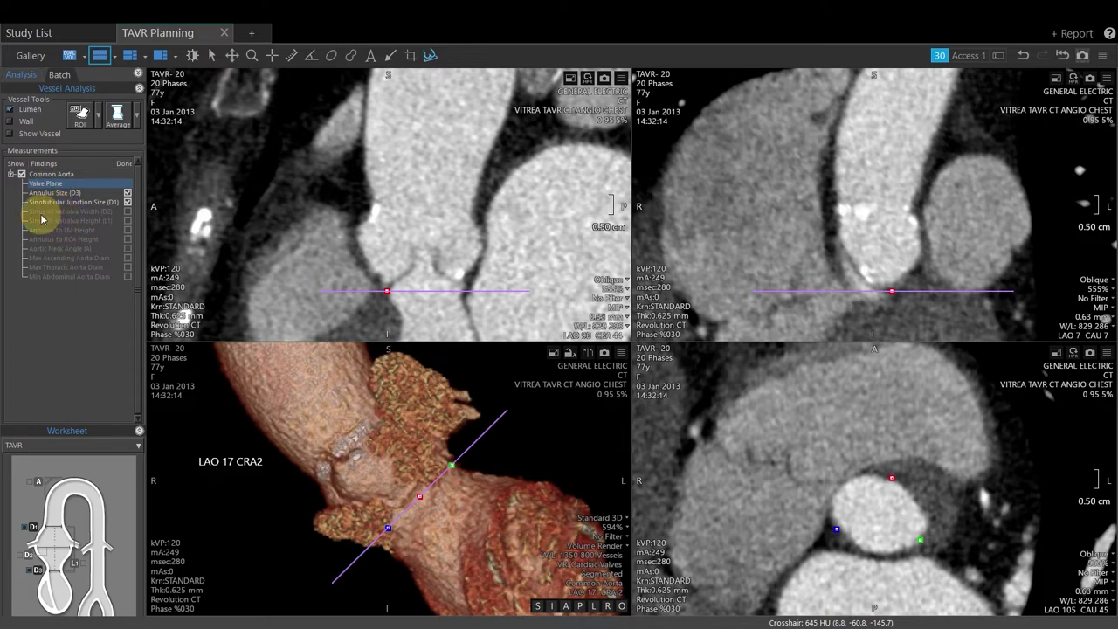
{"action": "left_click", "coordinate": [41, 213]}
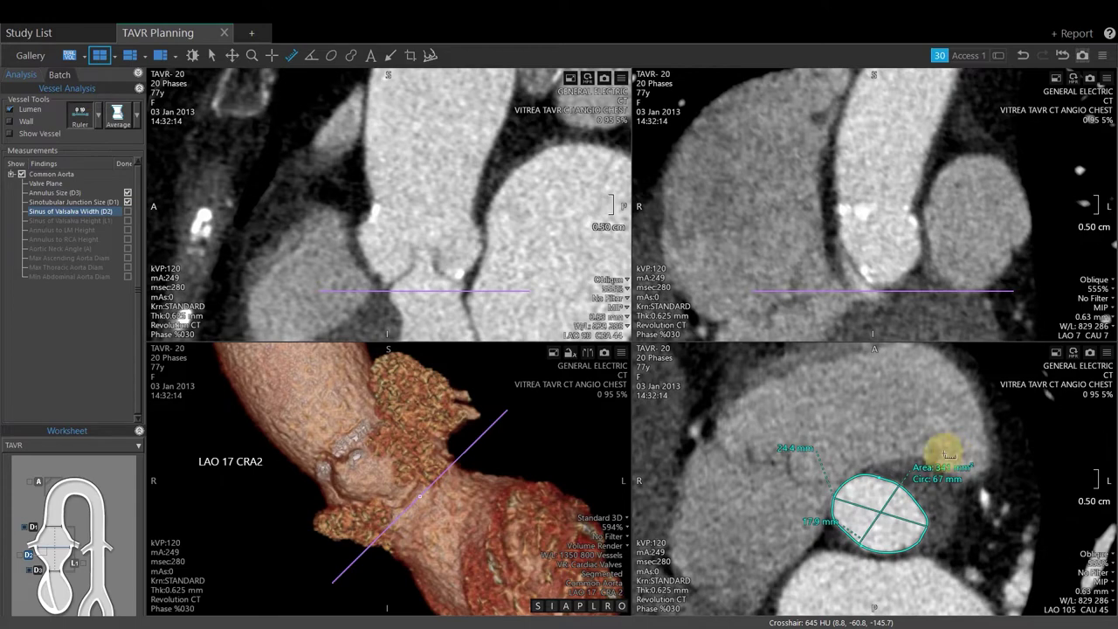
{"action": "scroll", "coordinate": [891, 431], "scroll_direction": "down", "scroll_amount": 5}
{"action": "scroll", "coordinate": [896, 430], "scroll_direction": "up", "scroll_amount": 5}
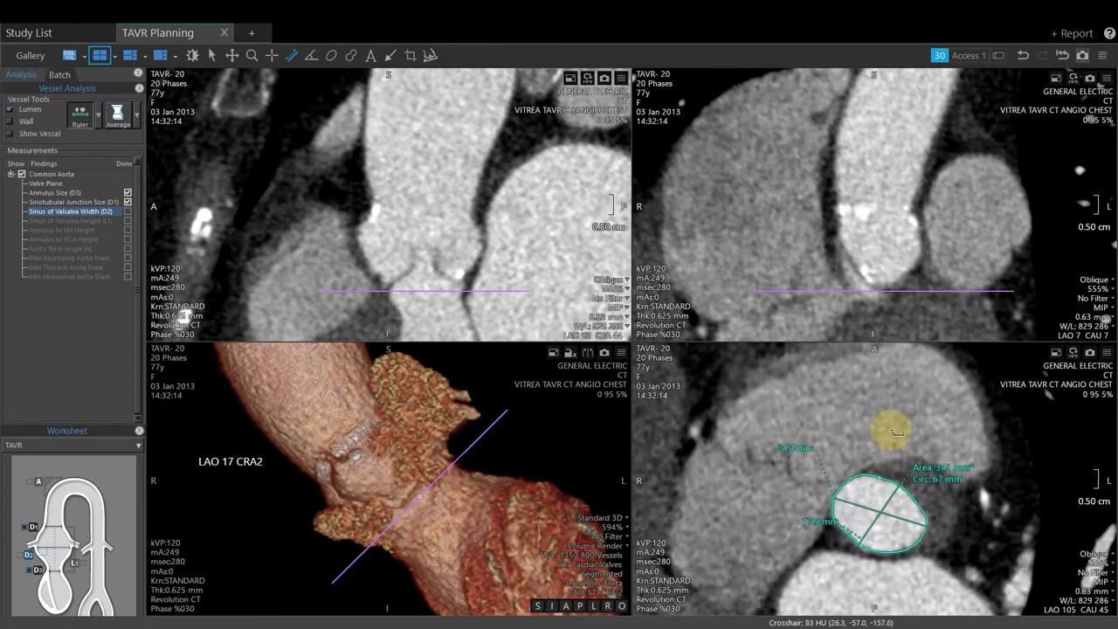
{"action": "scroll", "coordinate": [895, 430], "scroll_direction": "down", "scroll_amount": 5}
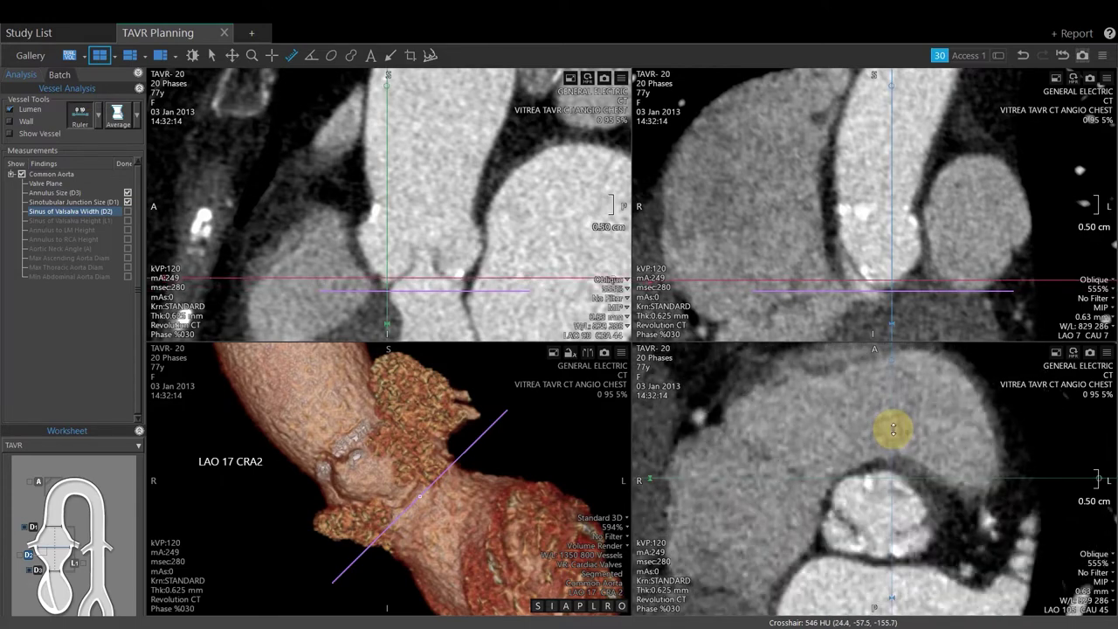
{"action": "scroll", "coordinate": [898, 432], "scroll_direction": "down", "scroll_amount": 3}
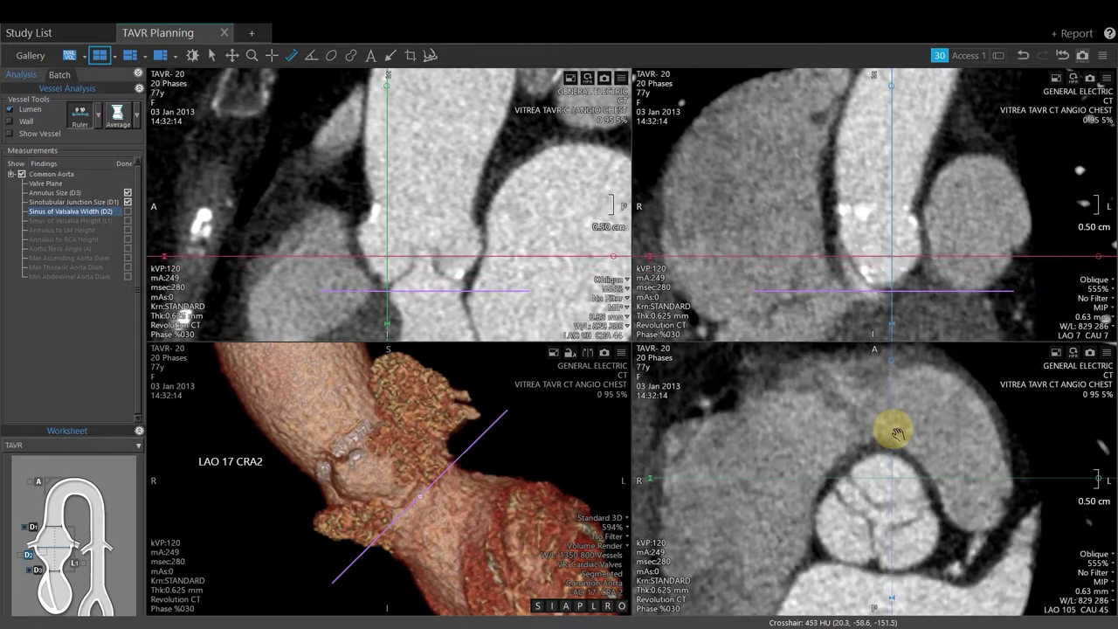
{"action": "scroll", "coordinate": [897, 433], "scroll_direction": "down", "scroll_amount": 2}
{"action": "left_click", "coordinate": [898, 434]}
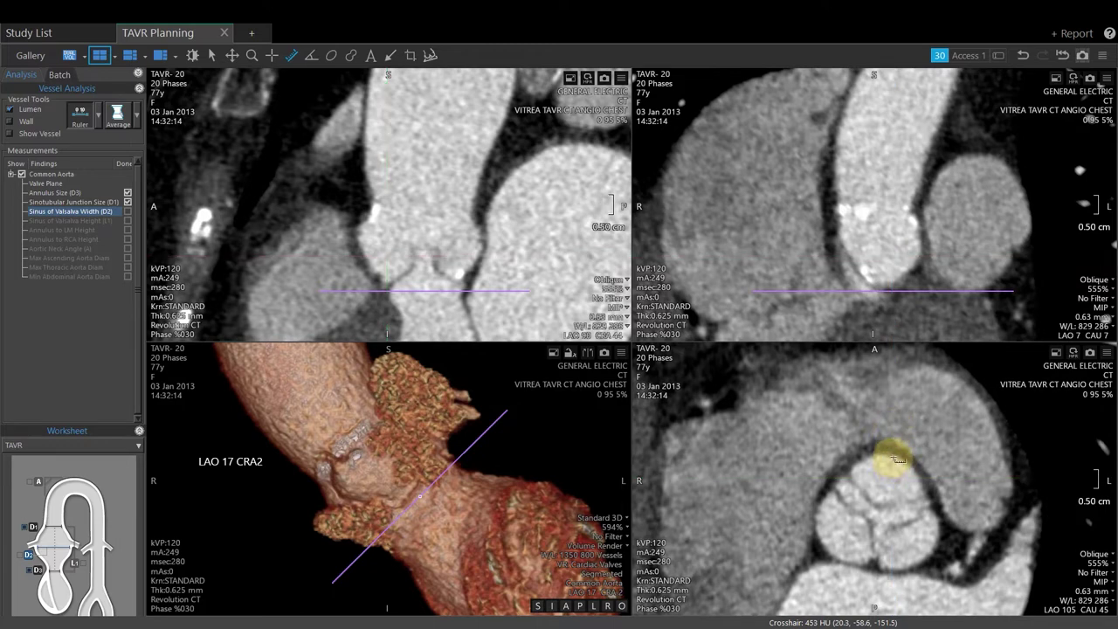
Measure the three sinus of Valsalva widths across the root, each from a cusp's outer wall to the opposite commissure
{"action": "mouse_move", "coordinate": [893, 458]}
{"action": "left_mouse_down"}
{"action": "mouse_move", "coordinate": [869, 508]}
{"action": "mouse_move", "coordinate": [877, 565]}
{"action": "mouse_move", "coordinate": [876, 552]}
{"action": "left_mouse_up"}
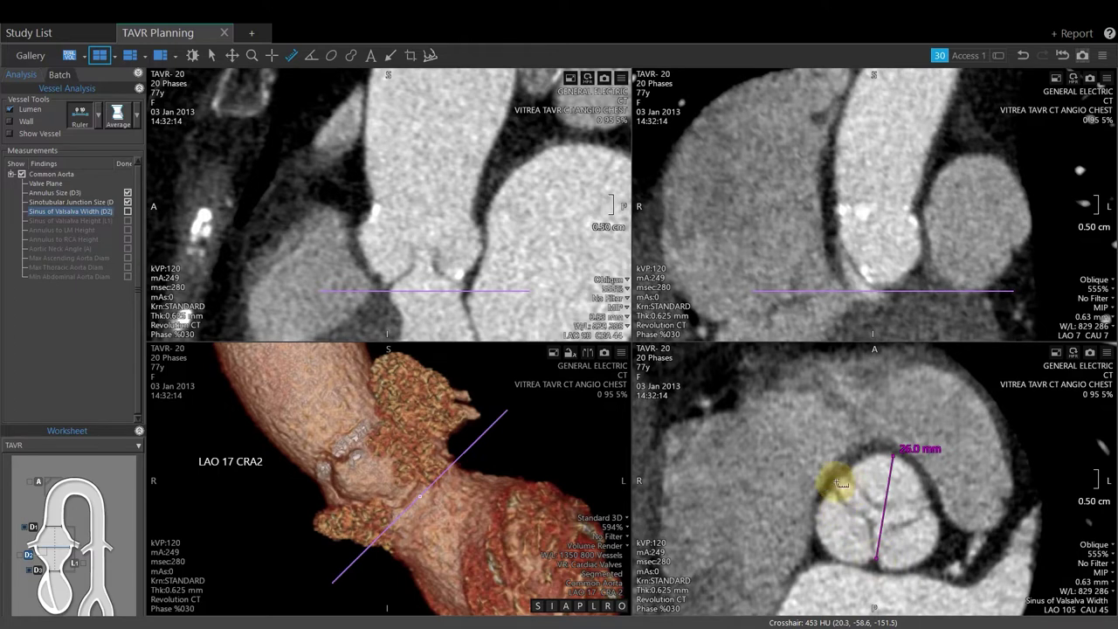
{"action": "left_click_drag", "start_coordinate": [839, 481], "coordinate": [930, 553]}
{"action": "left_click_drag", "start_coordinate": [930, 505], "coordinate": [818, 540]}
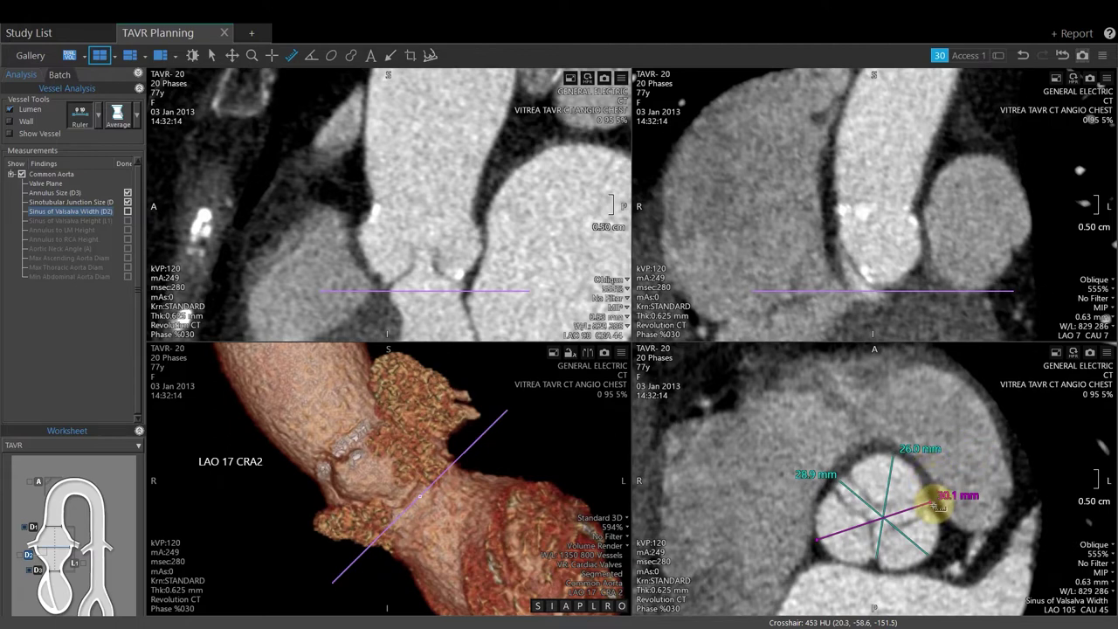
Pull the third width line's end back to the sinus wall and record Sinus of Valsalva Width (D2) as done with a snapshot
{"action": "left_click", "coordinate": [941, 497]}
{"action": "left_click_drag", "start_coordinate": [941, 496], "coordinate": [930, 500]}
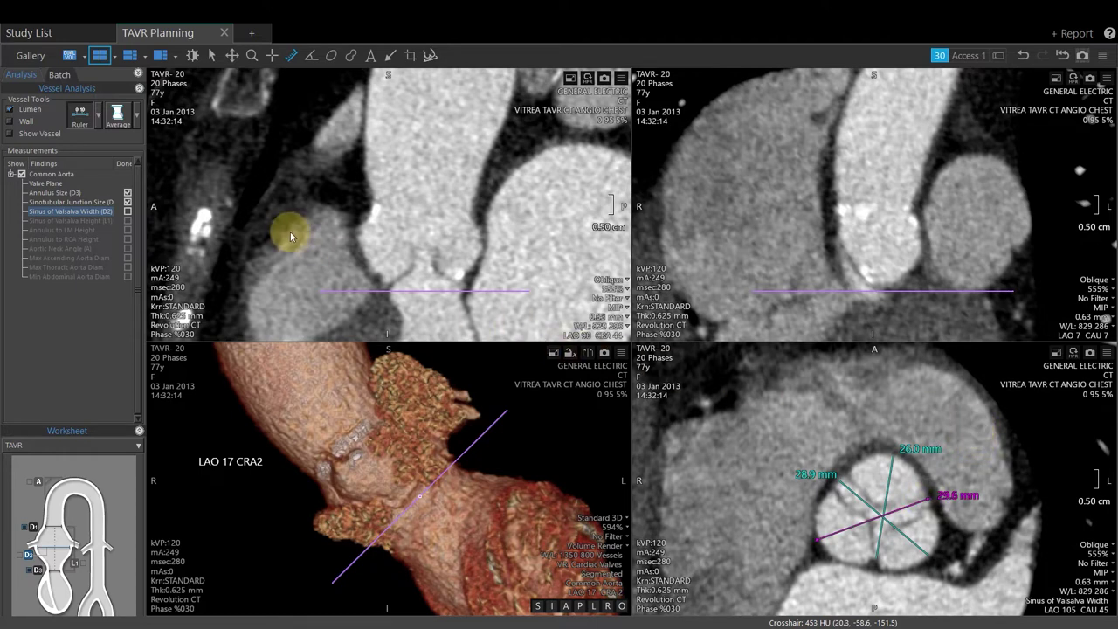
{"action": "left_click", "coordinate": [129, 212]}
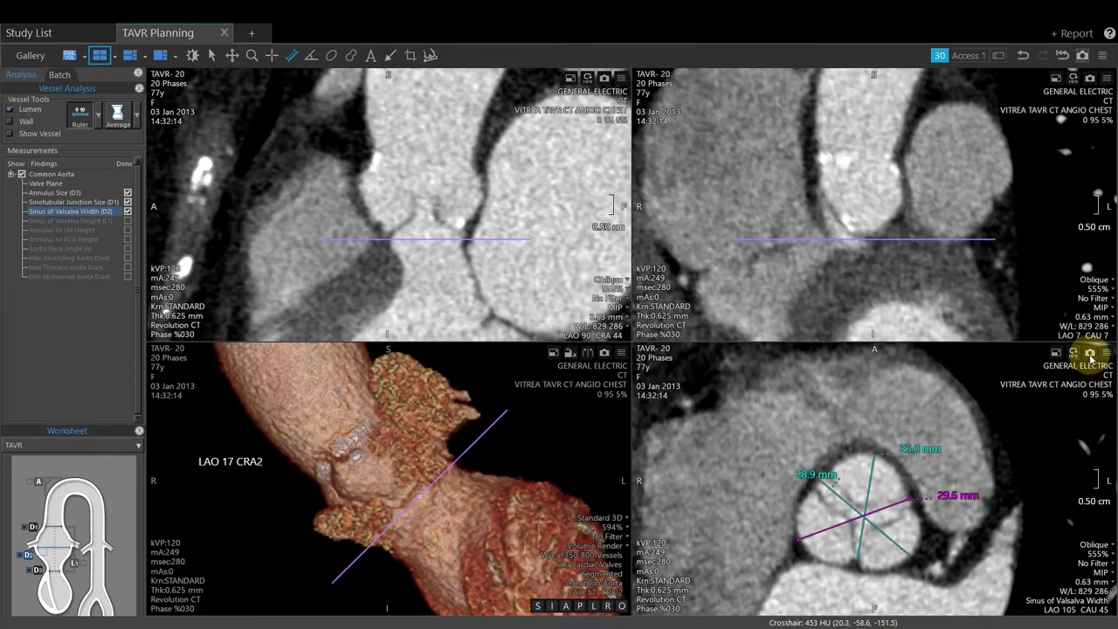
{"action": "left_click", "coordinate": [1091, 354]}
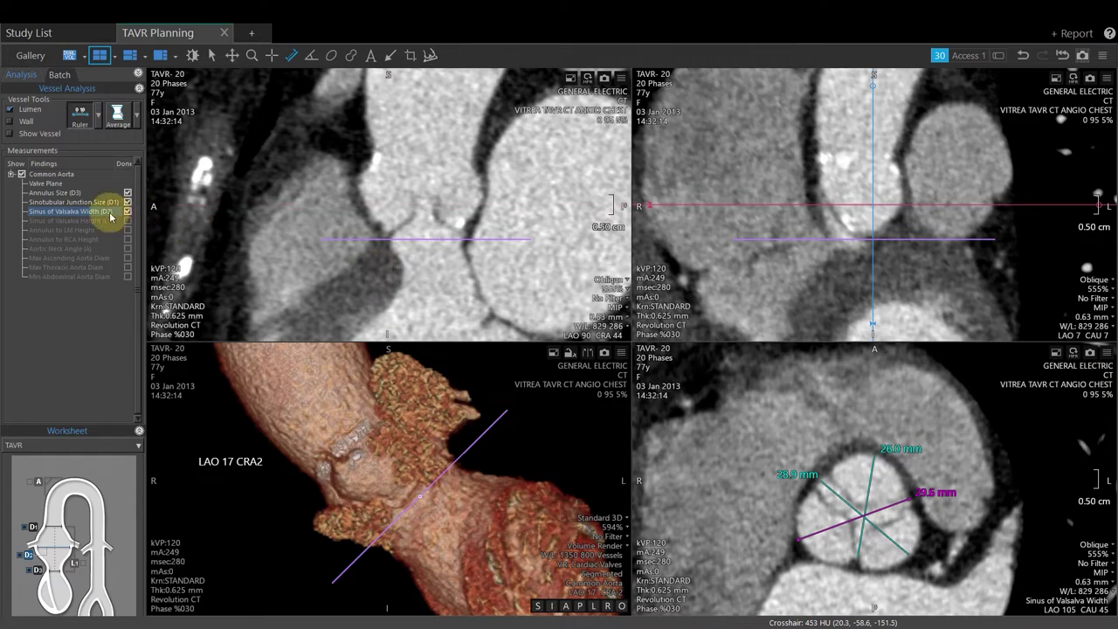
Measure Sinus of Valsalva Height (L1) from the valve plane up to the sinotubular junction and record it as done with a snapshot
{"action": "left_click", "coordinate": [96, 221]}
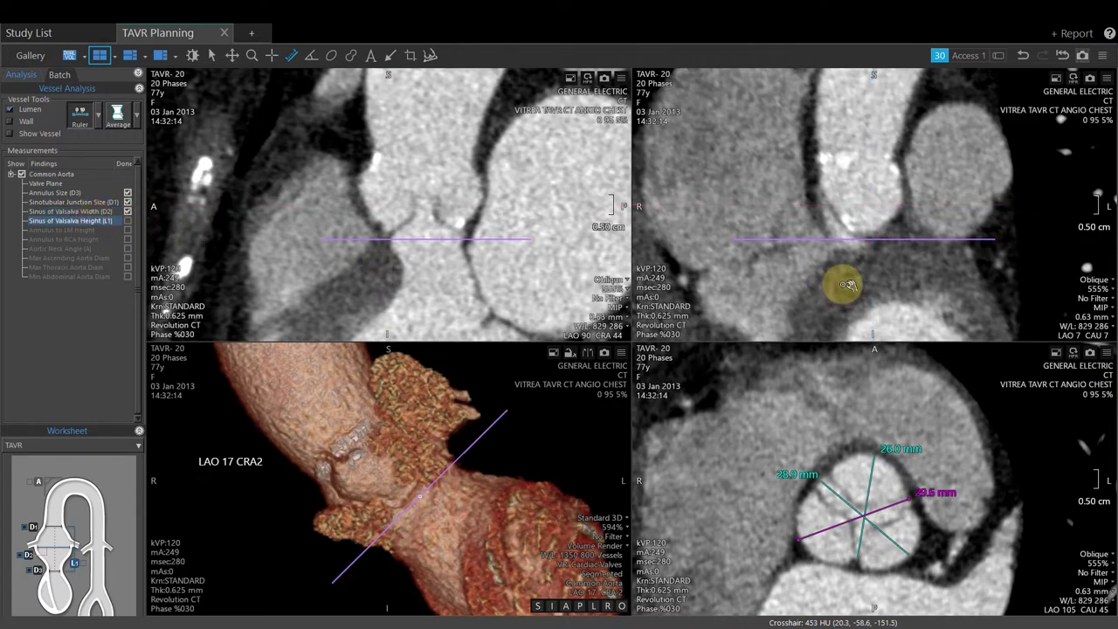
{"action": "scroll", "coordinate": [951, 257], "scroll_direction": "down", "scroll_amount": 5}
{"action": "scroll", "coordinate": [961, 281], "scroll_direction": "down", "scroll_amount": 4}
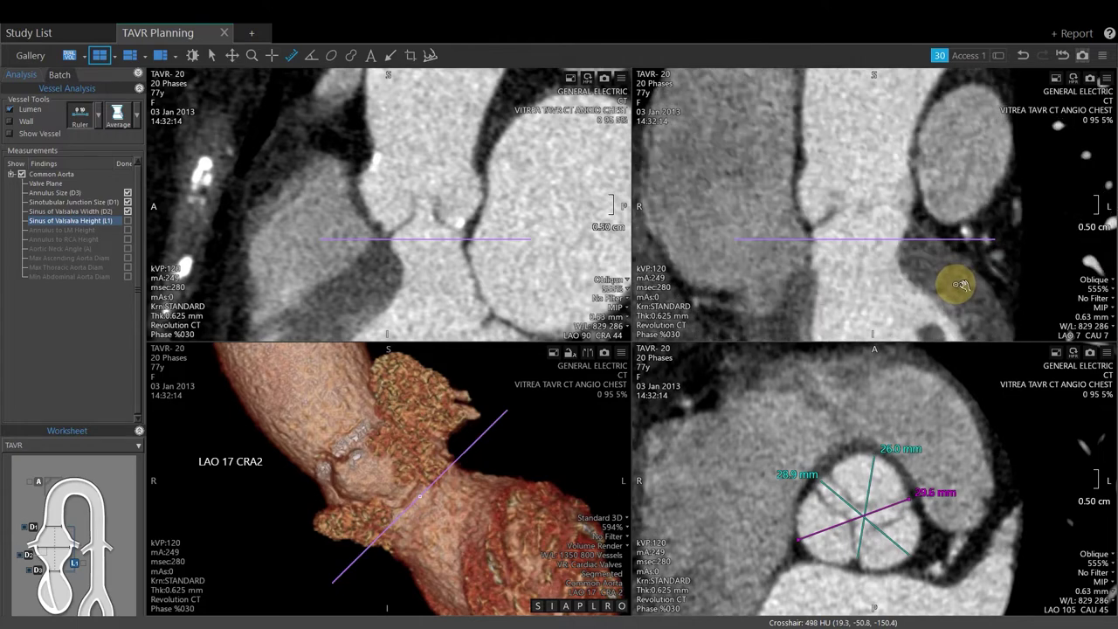
{"action": "scroll", "coordinate": [959, 283], "scroll_direction": "down", "scroll_amount": 5}
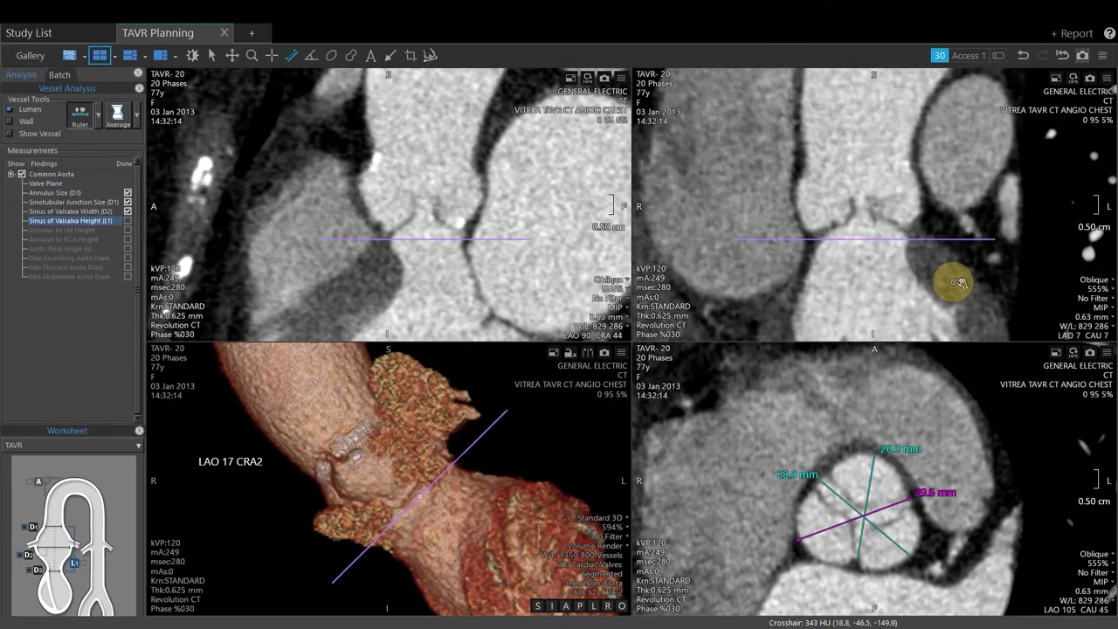
{"action": "scroll", "coordinate": [959, 282], "scroll_direction": "down", "scroll_amount": 5}
{"action": "left_click", "coordinate": [811, 166]}
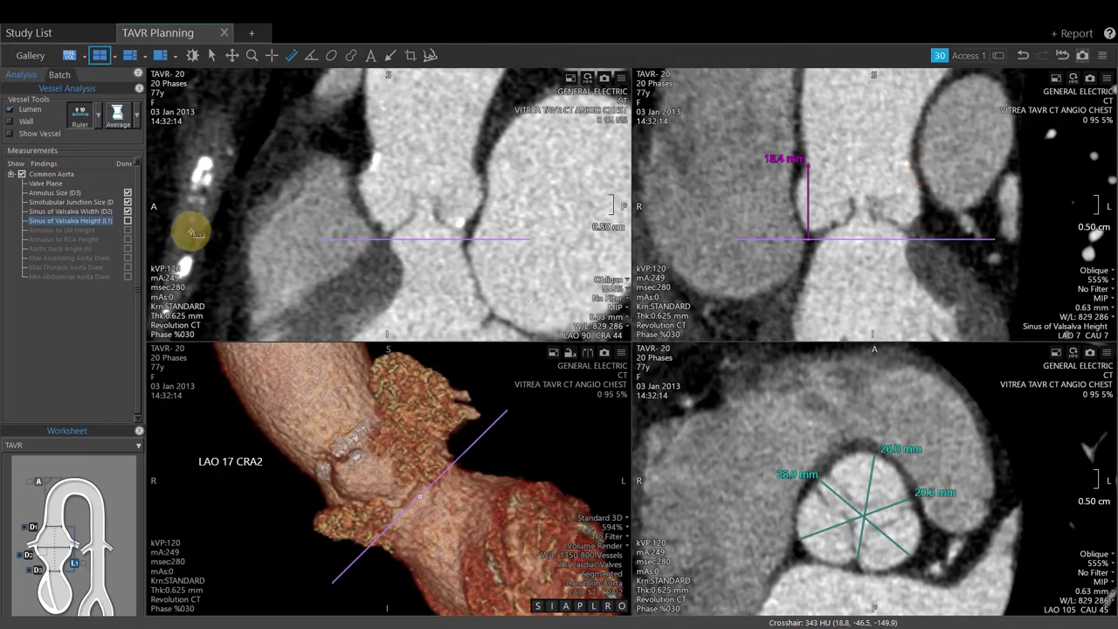
{"action": "left_click", "coordinate": [129, 204]}
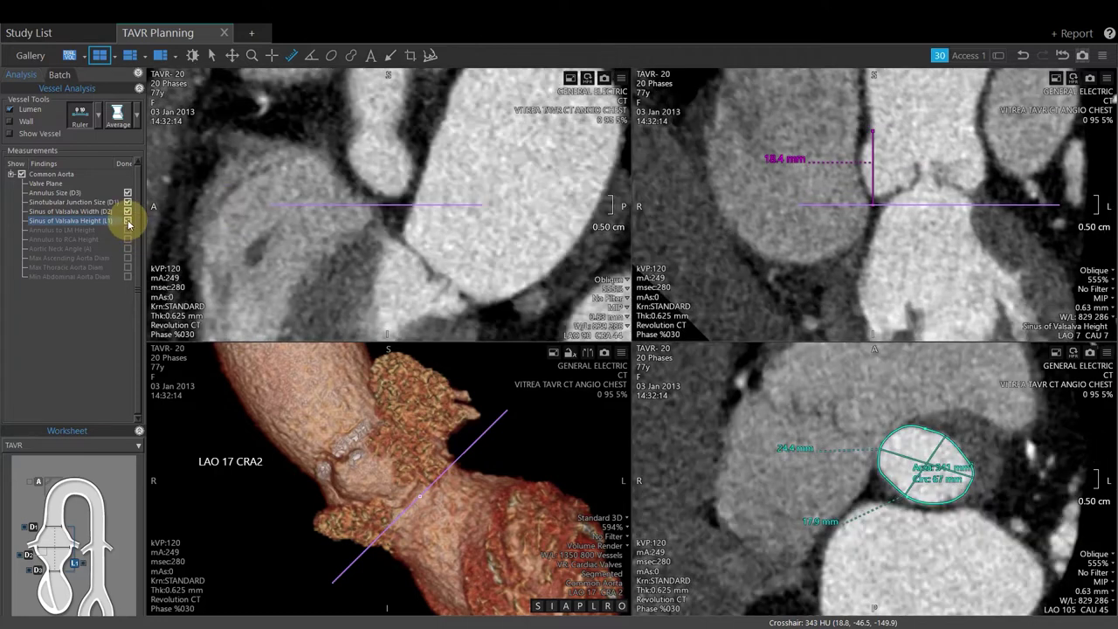
{"action": "left_click", "coordinate": [1092, 78]}
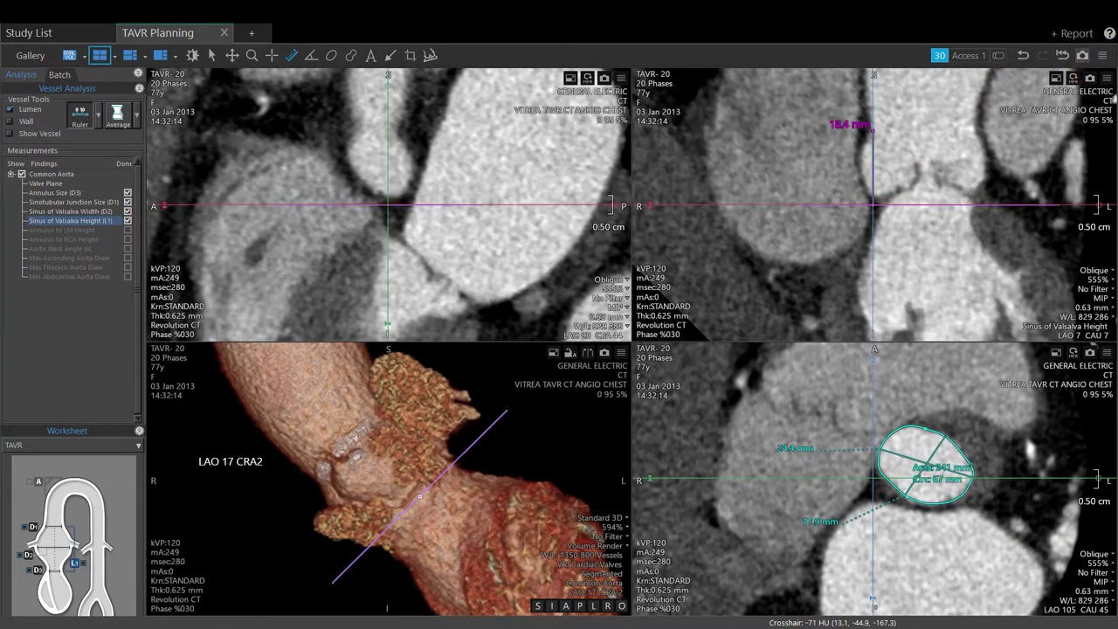
Measure Annulus to LM Height from the valve plane up to the left main coronary origin and mark it as done
{"action": "left_click", "coordinate": [93, 232]}
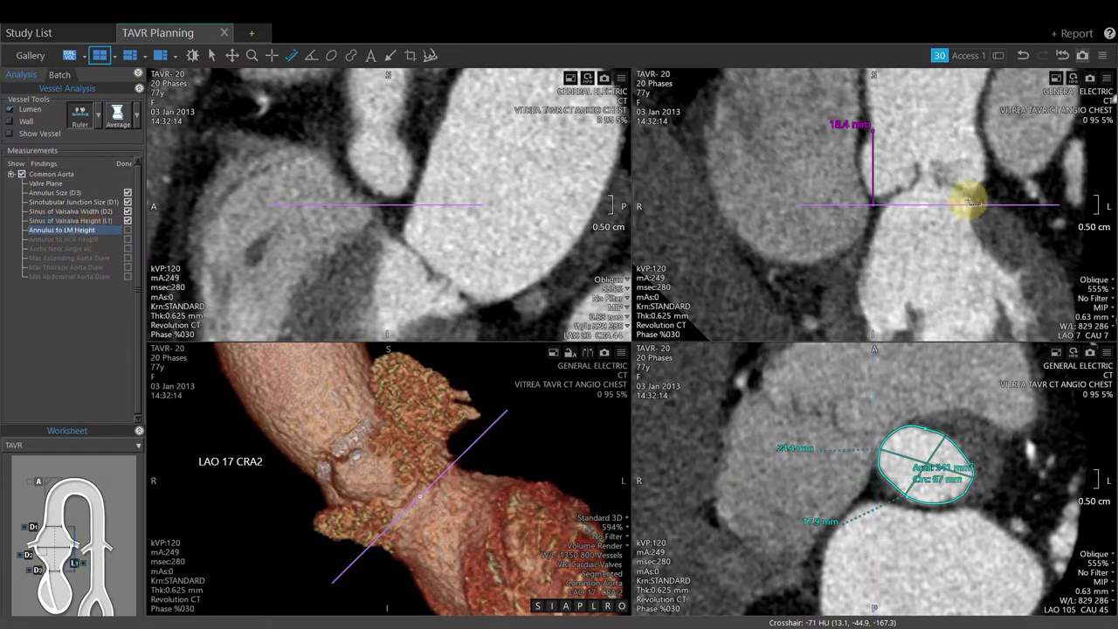
{"action": "scroll", "coordinate": [999, 273], "scroll_direction": "down", "scroll_amount": 2}
{"action": "scroll", "coordinate": [999, 274], "scroll_direction": "down", "scroll_amount": 5}
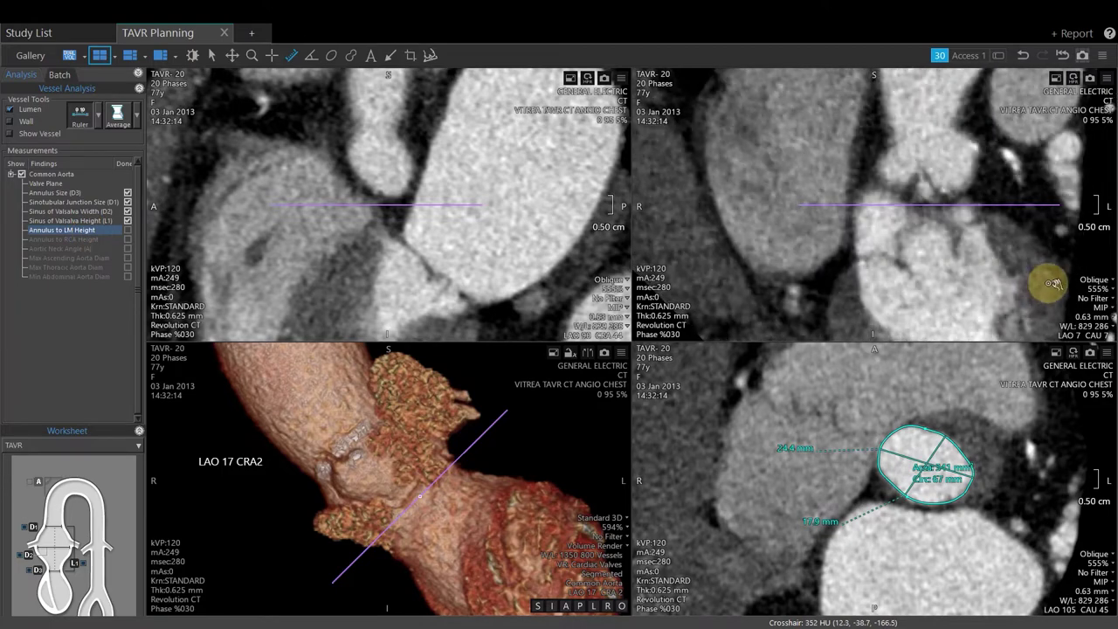
{"action": "scroll", "coordinate": [1044, 292], "scroll_direction": "down", "scroll_amount": 3}
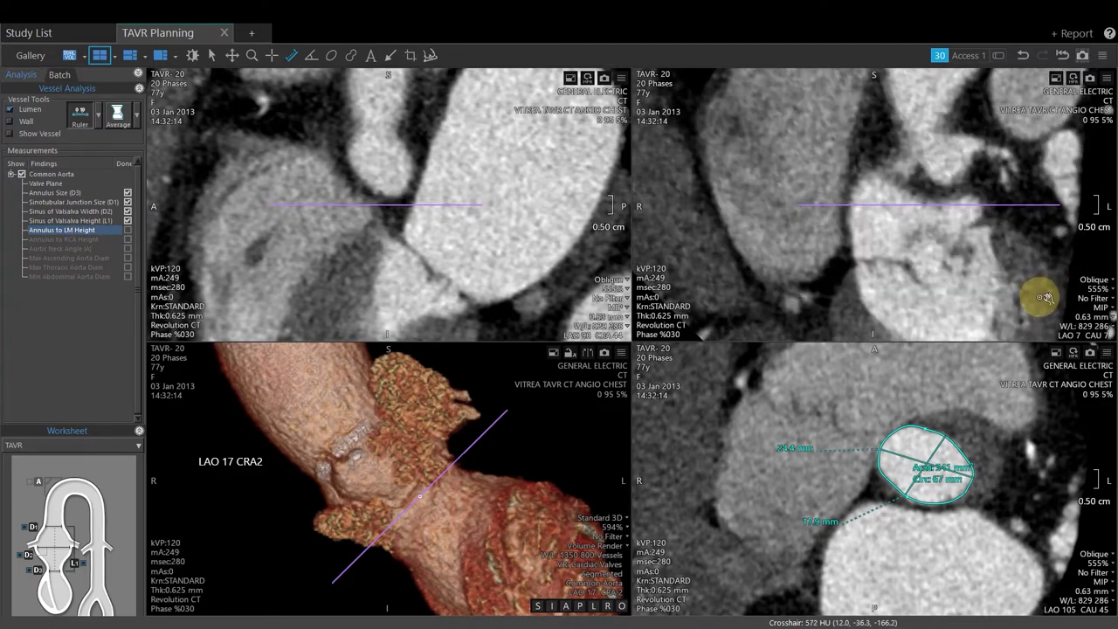
{"action": "scroll", "coordinate": [1044, 298], "scroll_direction": "down", "scroll_amount": 1}
{"action": "scroll", "coordinate": [1042, 298], "scroll_direction": "down", "scroll_amount": 1}
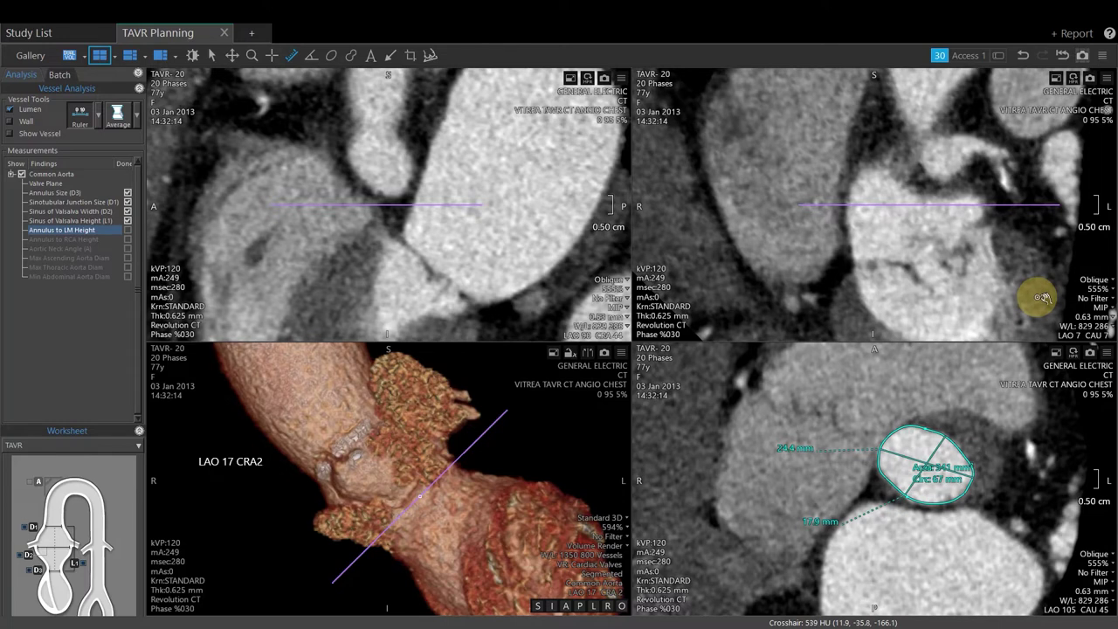
{"action": "left_click", "coordinate": [977, 155]}
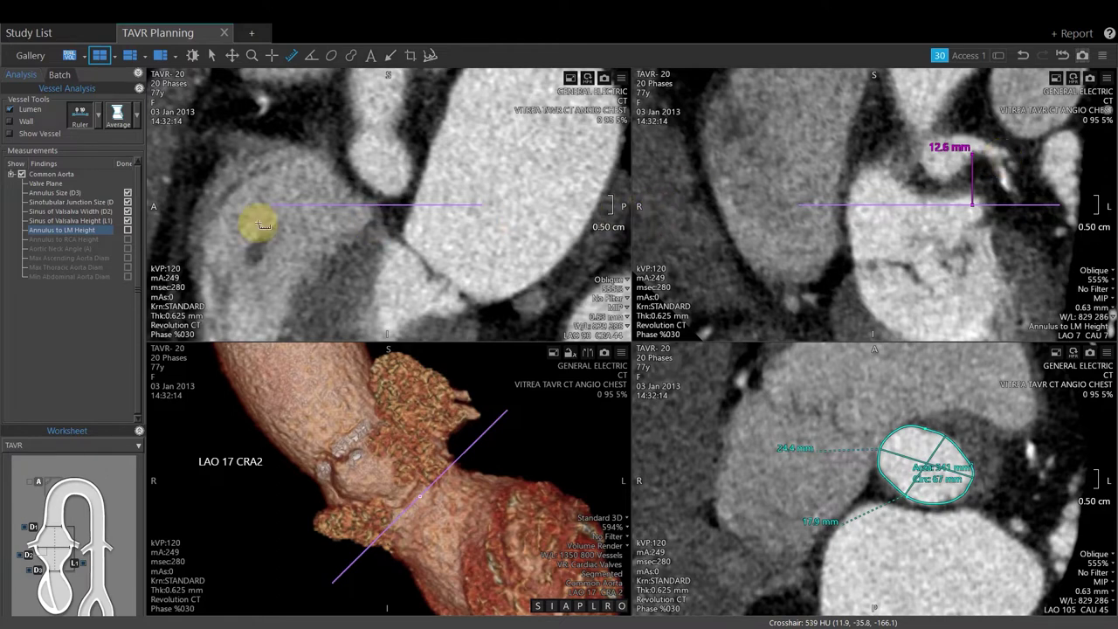
{"action": "left_click", "coordinate": [127, 230]}
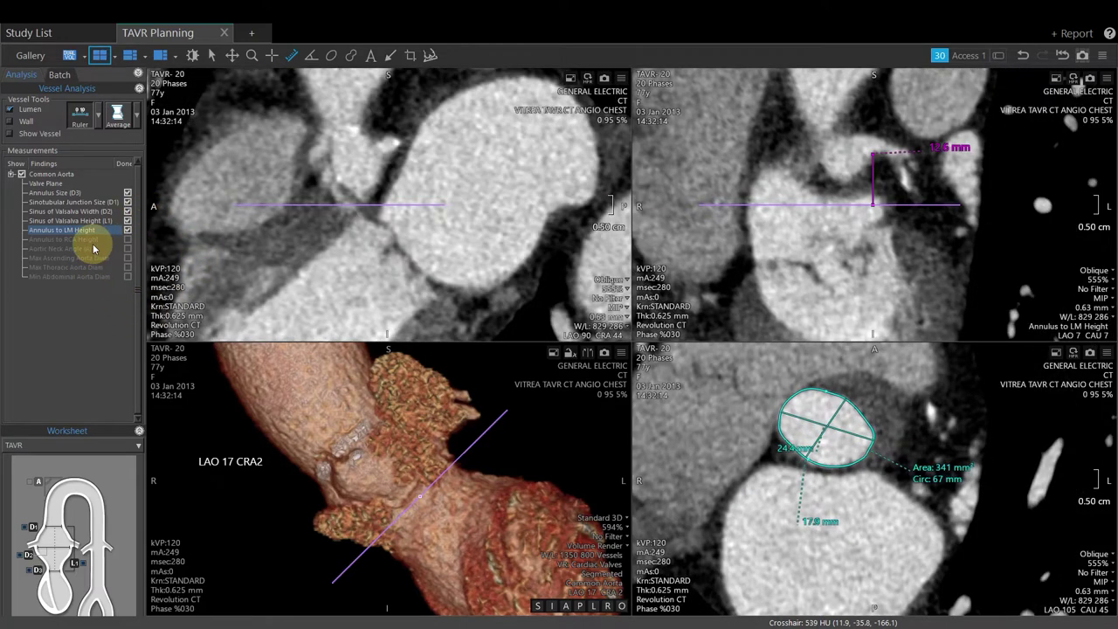
Measure Annulus to RCA Height from the valve plane up to the right coronary origin and record it as done with a snapshot
{"action": "left_click", "coordinate": [94, 249]}
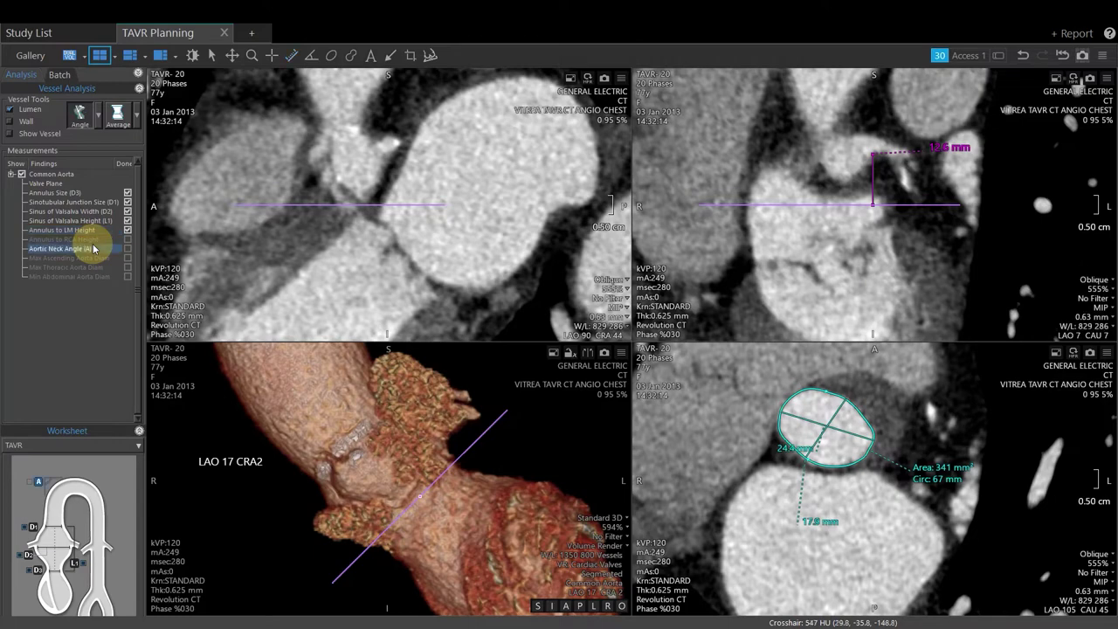
{"action": "left_click", "coordinate": [87, 239]}
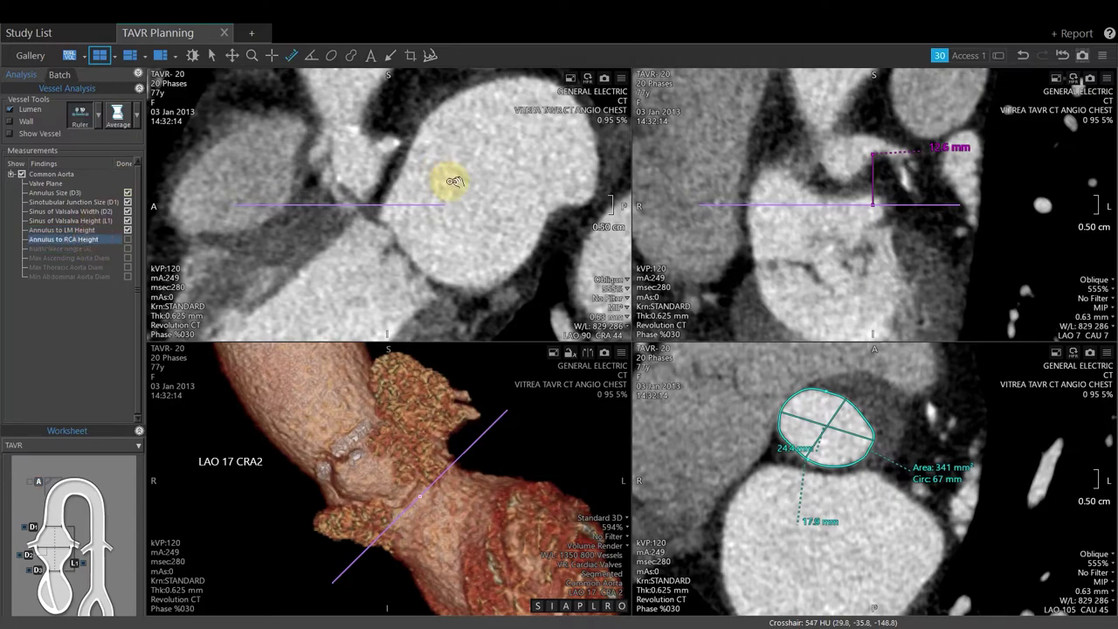
{"action": "scroll", "coordinate": [455, 187], "scroll_direction": "down", "scroll_amount": 5}
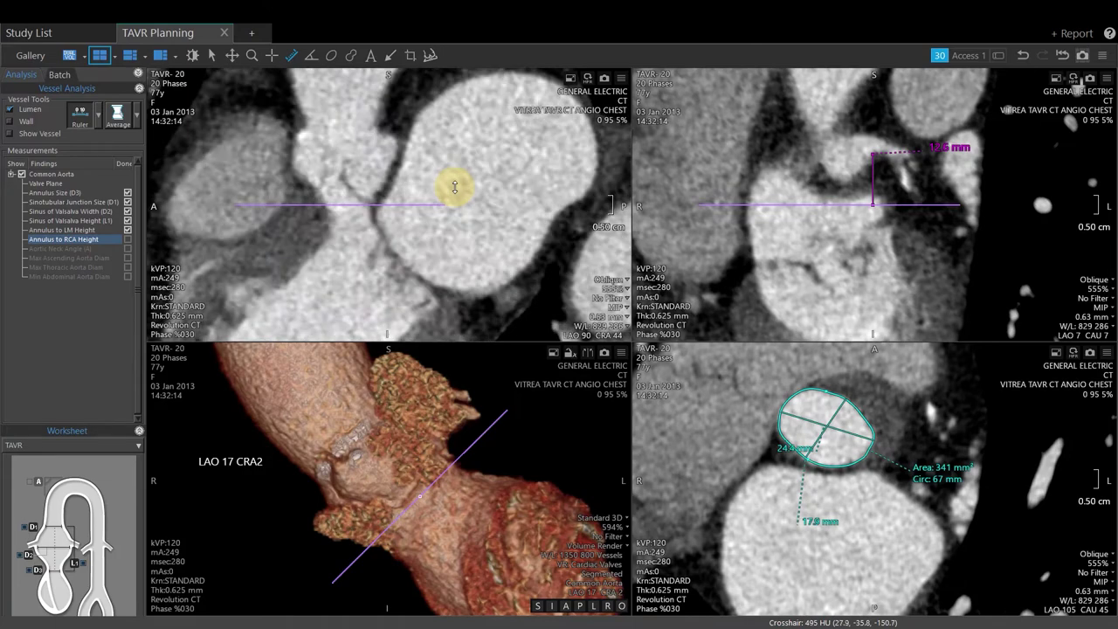
{"action": "scroll", "coordinate": [455, 187], "scroll_direction": "down", "scroll_amount": 8}
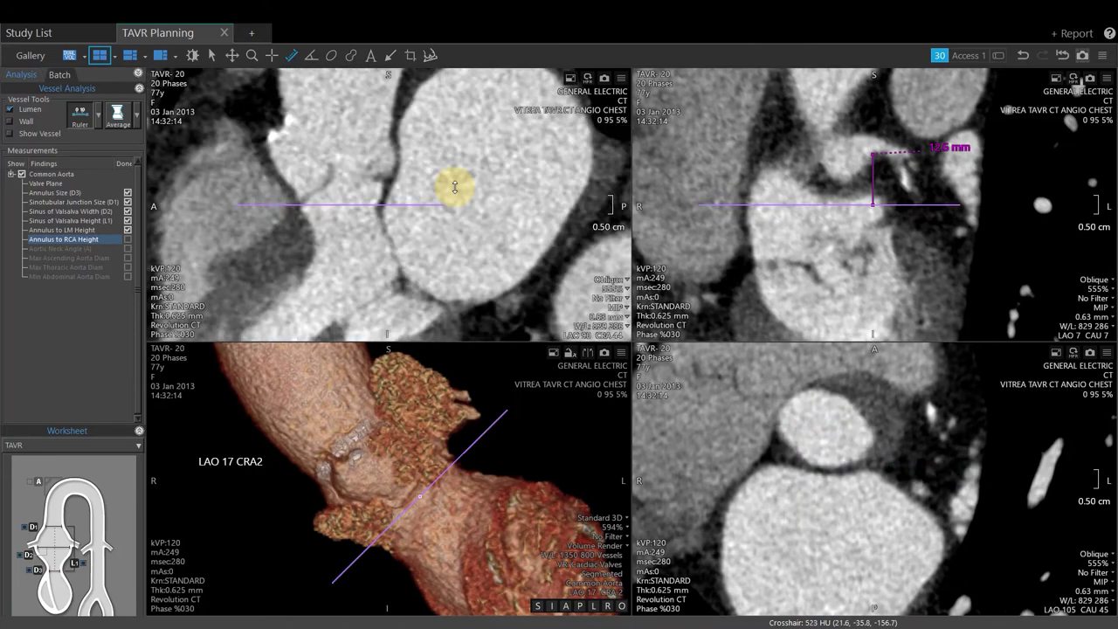
{"action": "scroll", "coordinate": [455, 187], "scroll_direction": "down", "scroll_amount": 4}
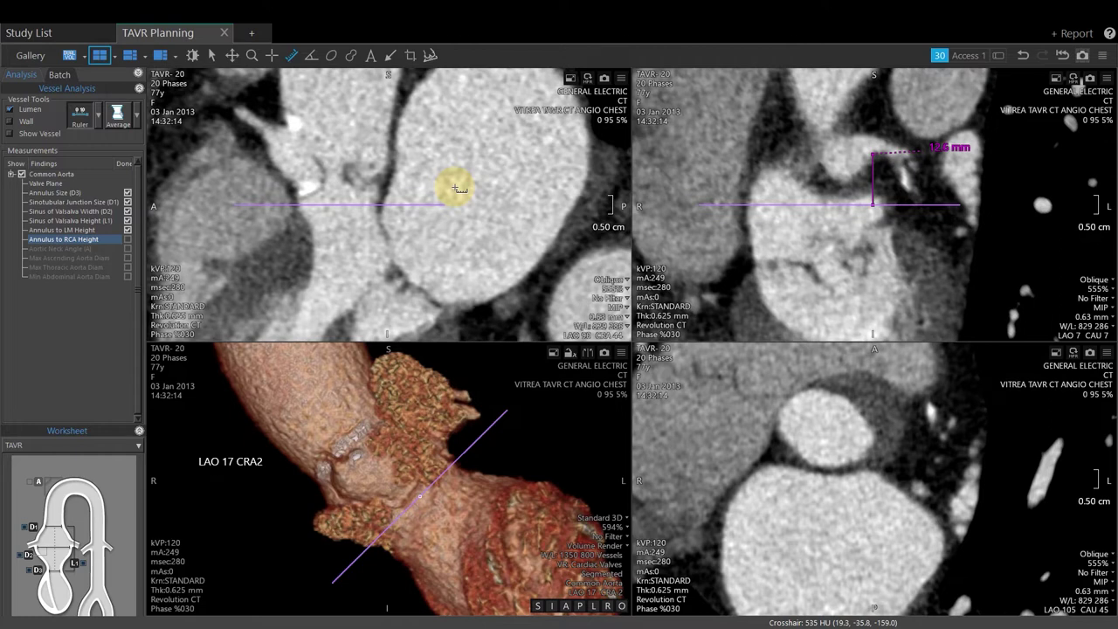
{"action": "left_click", "coordinate": [271, 142]}
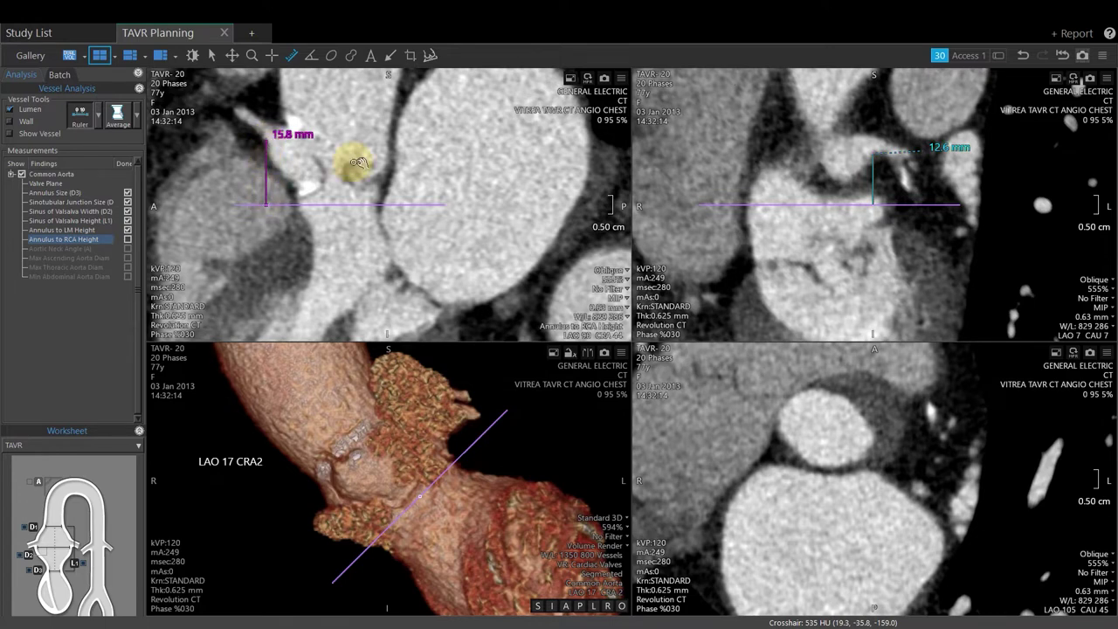
{"action": "left_click", "coordinate": [127, 239]}
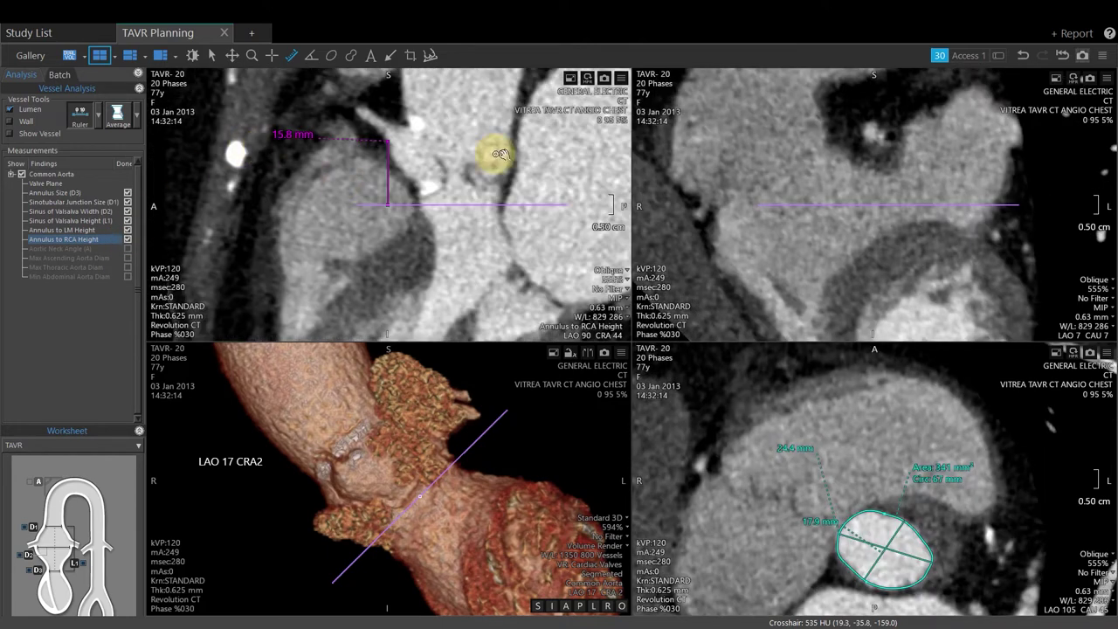
{"action": "left_click", "coordinate": [603, 78]}
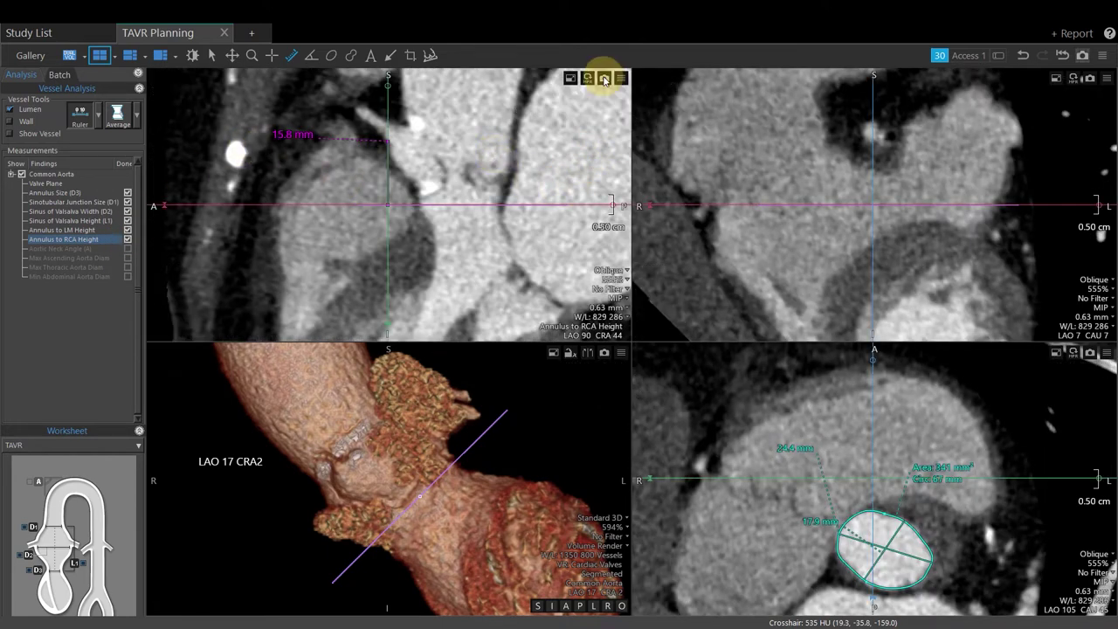
Start Aortic Neck Angle (A) and switch the MPR views from oblique to orthogonal, zoomed out to show the whole root
{"action": "left_click", "coordinate": [72, 250]}
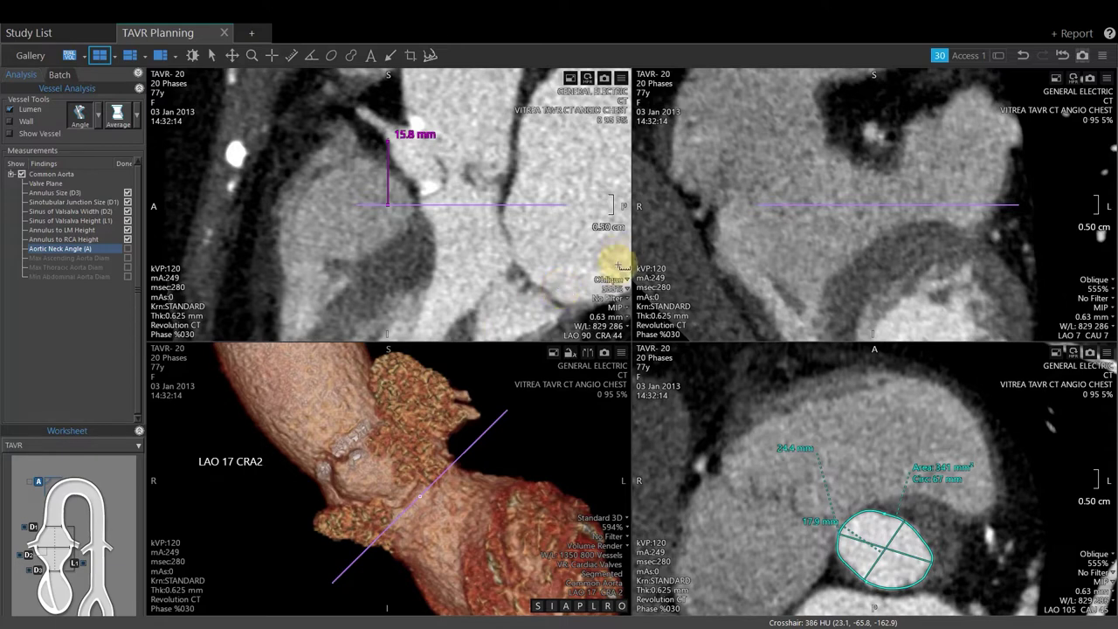
{"action": "left_click", "coordinate": [617, 282]}
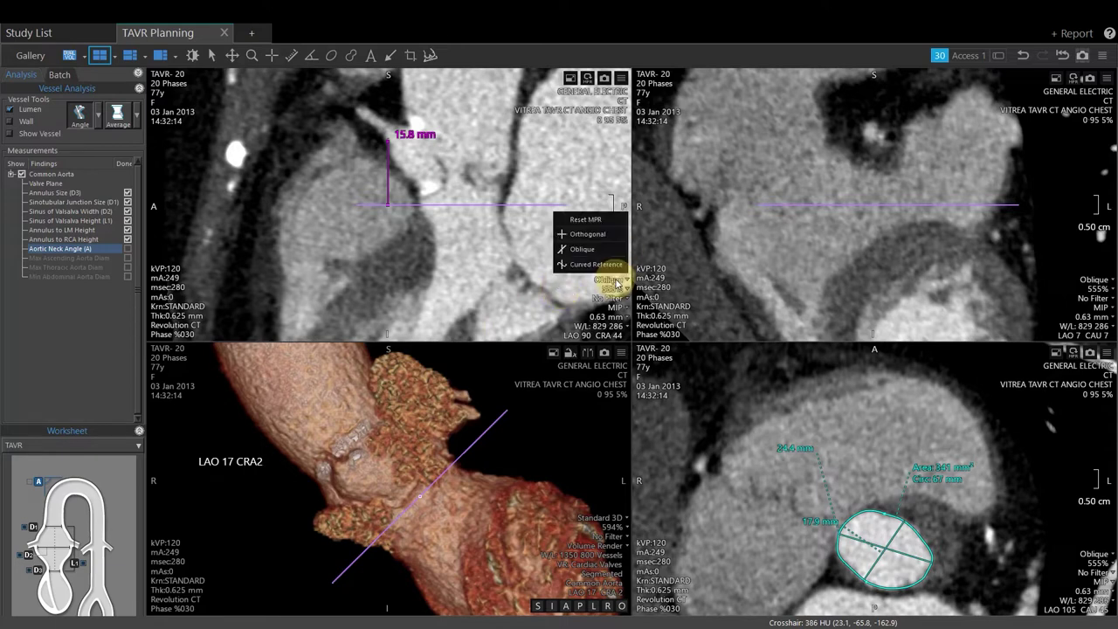
{"action": "left_click", "coordinate": [611, 234]}
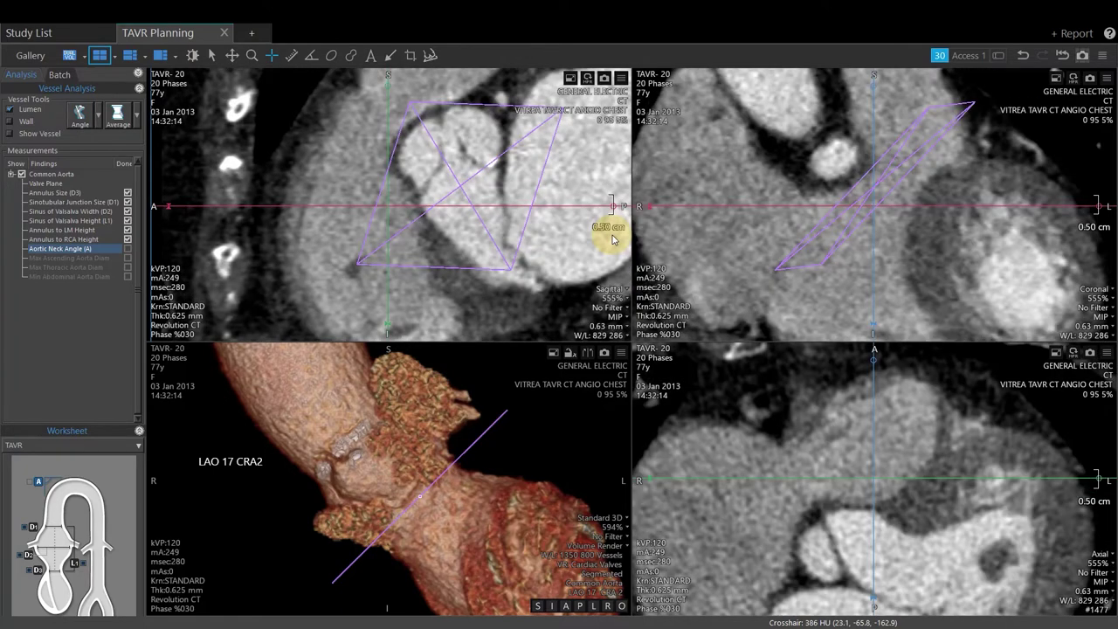
{"action": "scroll", "coordinate": [952, 262], "scroll_direction": "down", "scroll_amount": 1}
{"action": "scroll", "coordinate": [952, 262], "scroll_direction": "down", "scroll_amount": 5}
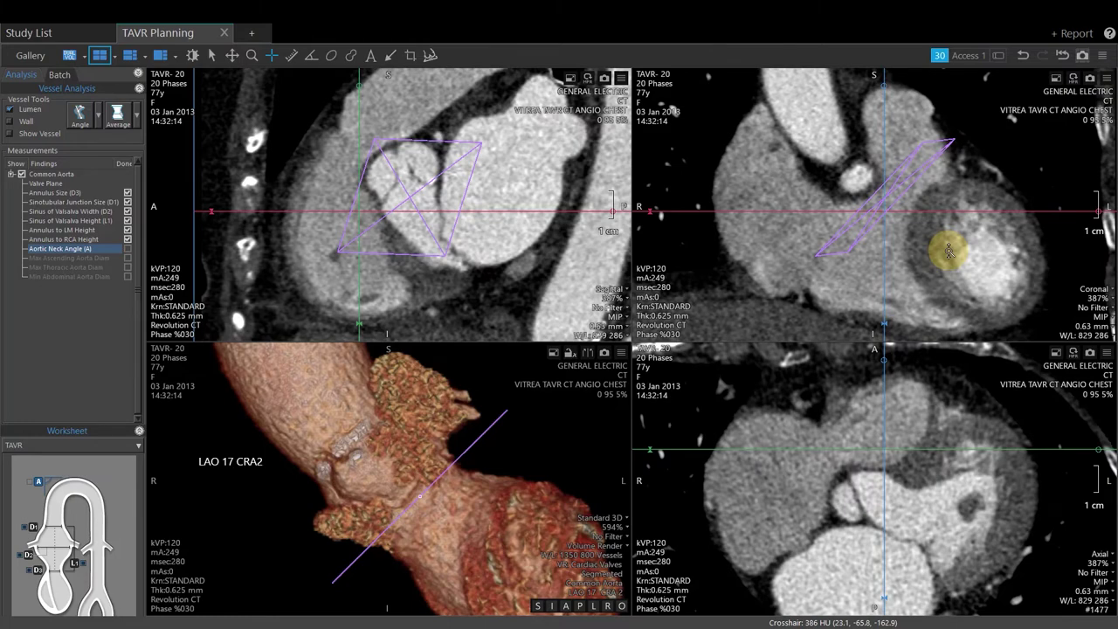
Measure Aortic Neck Angle (A) on the coronal view between the valve plane and a horizontal line, and mark it as done
{"action": "left_click", "coordinate": [312, 58]}
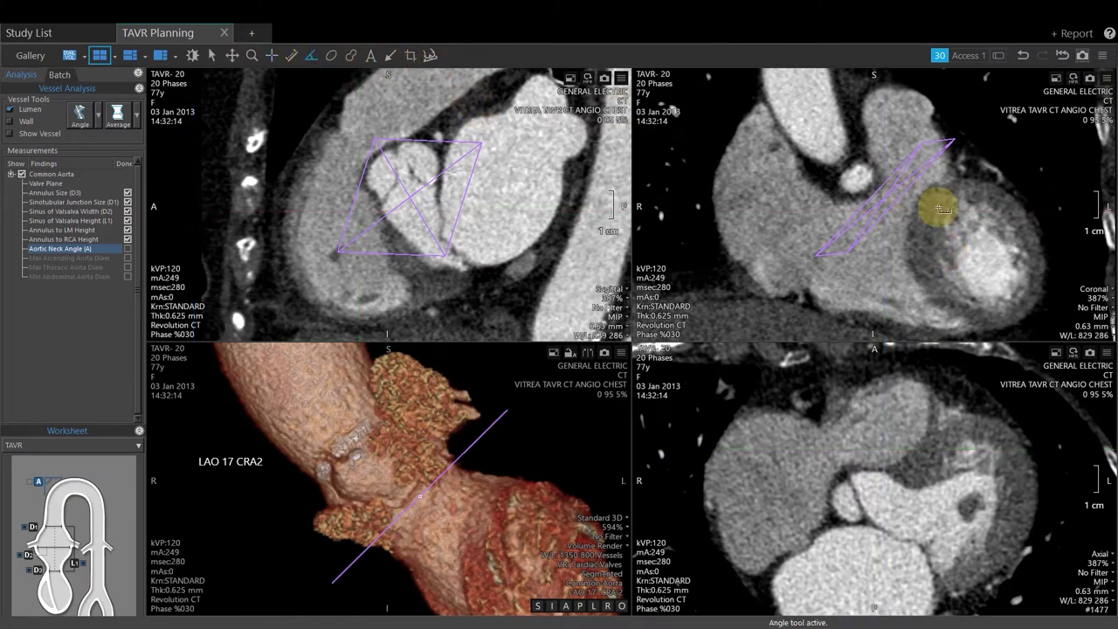
{"action": "scroll", "coordinate": [967, 235], "scroll_direction": "down", "scroll_amount": 10}
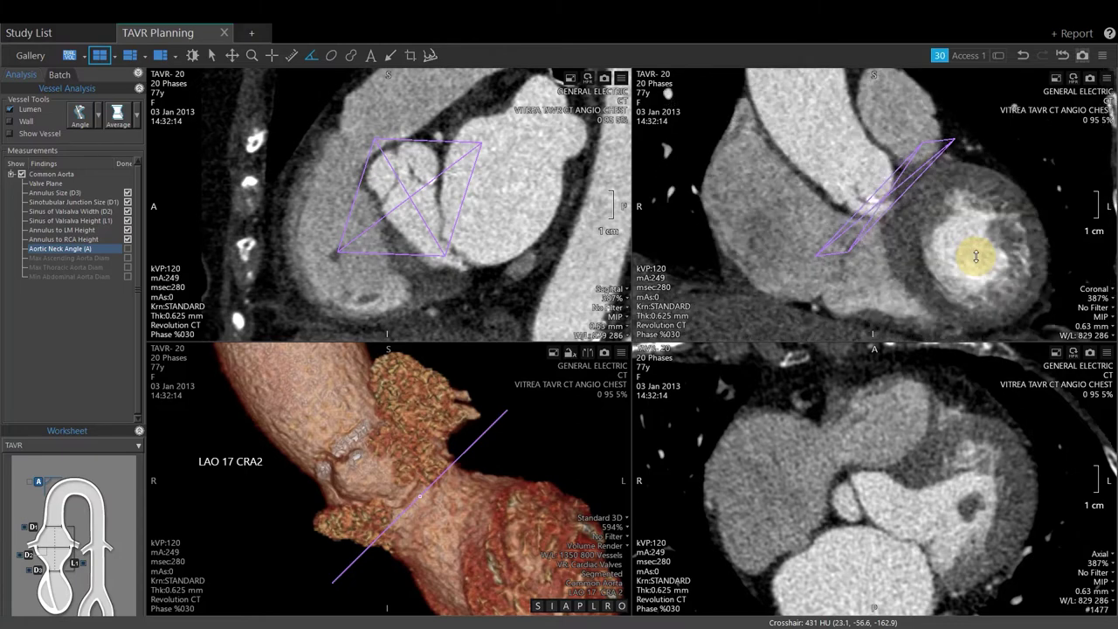
{"action": "scroll", "coordinate": [981, 256], "scroll_direction": "down", "scroll_amount": 8}
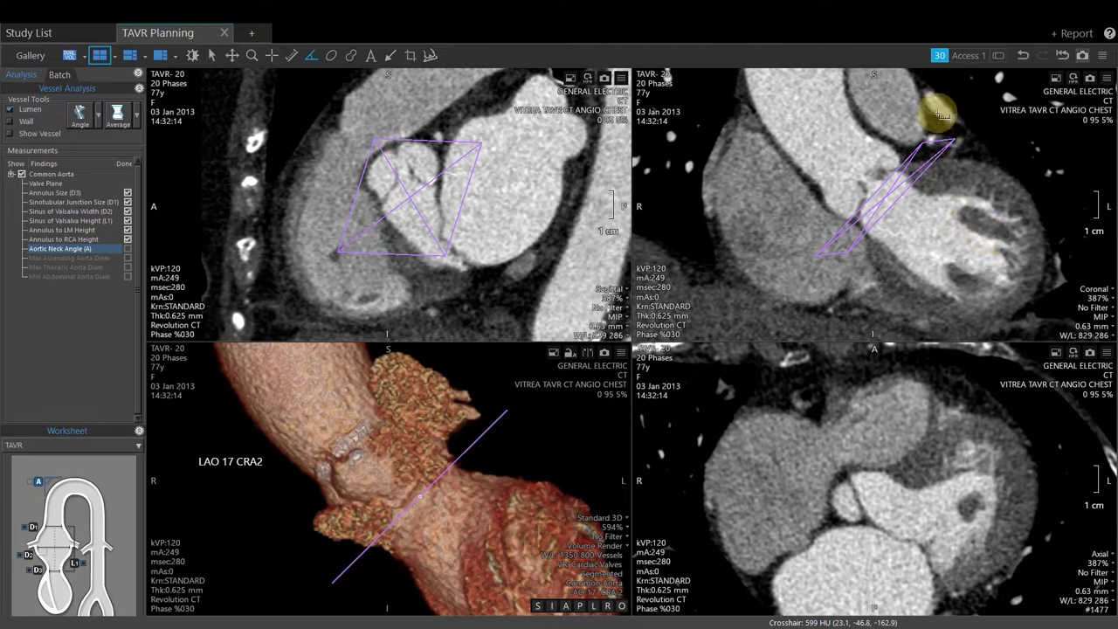
{"action": "left_click", "coordinate": [928, 141]}
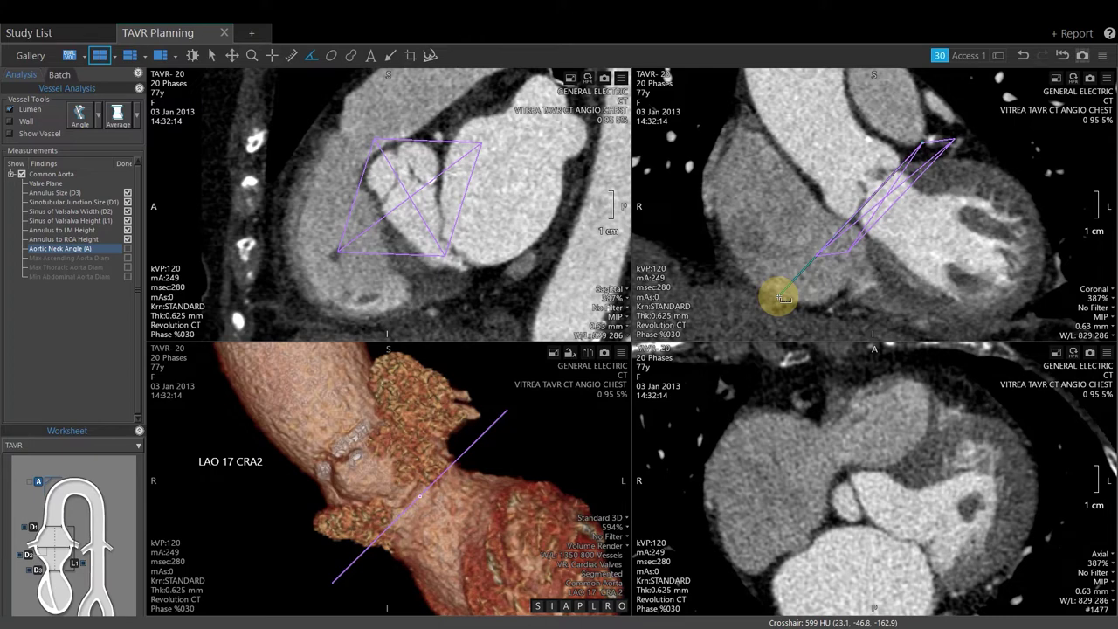
{"action": "left_click", "coordinate": [780, 298]}
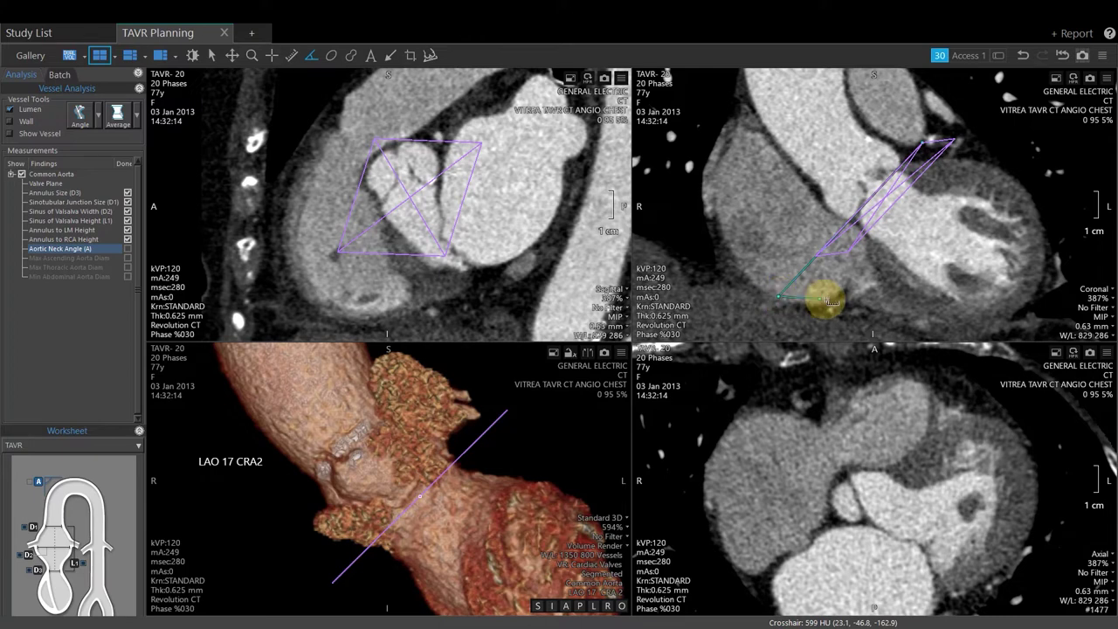
{"action": "left_click", "coordinate": [1053, 294]}
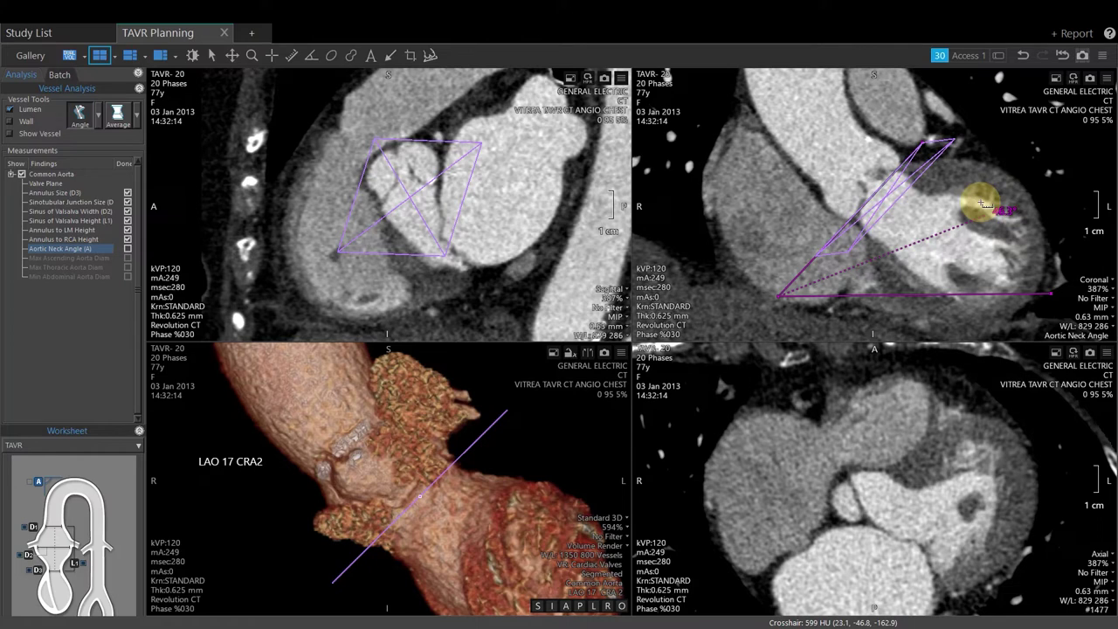
{"action": "left_click", "coordinate": [983, 204]}
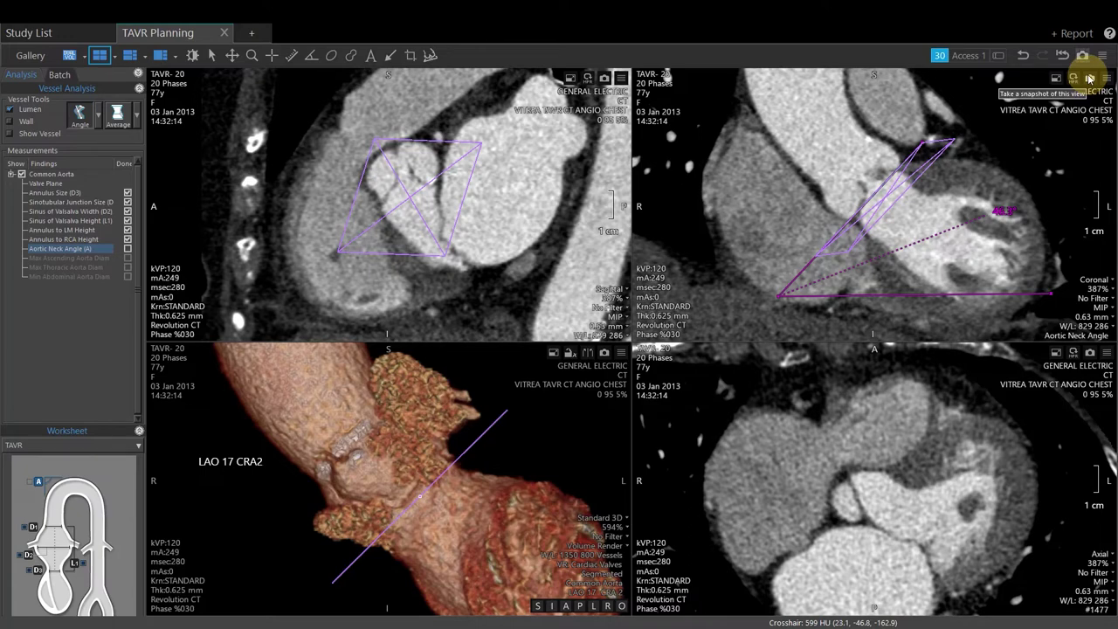
{"action": "left_click", "coordinate": [128, 248]}
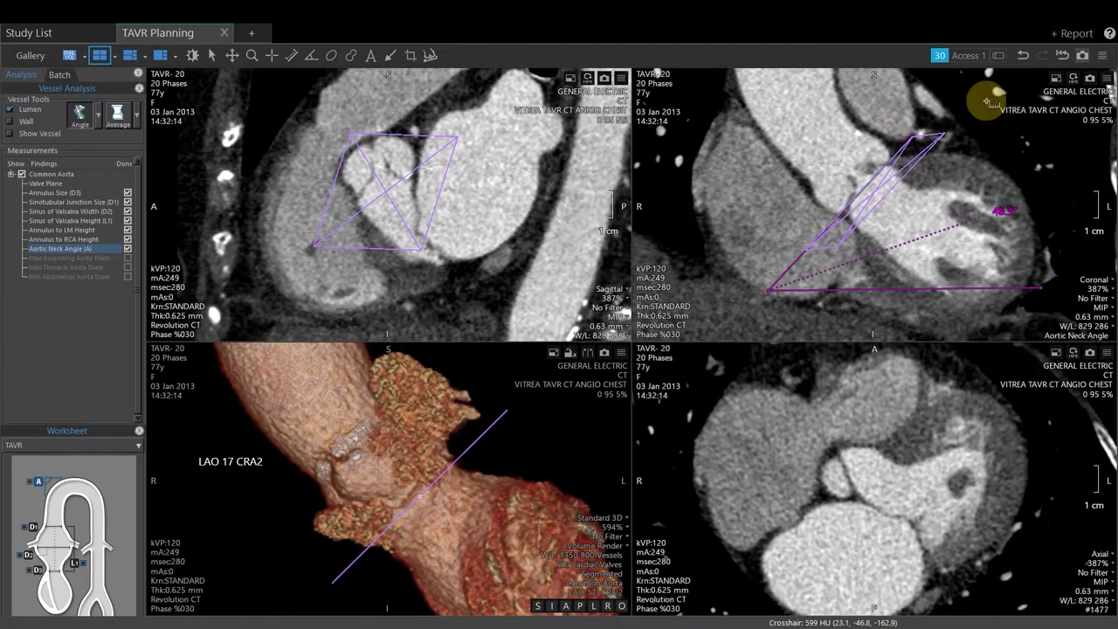
Capture a snapshot of the coronal Aortic Neck Angle measurement and start the Max Ascending Aorta Diam finding
{"action": "left_click", "coordinate": [1081, 79]}
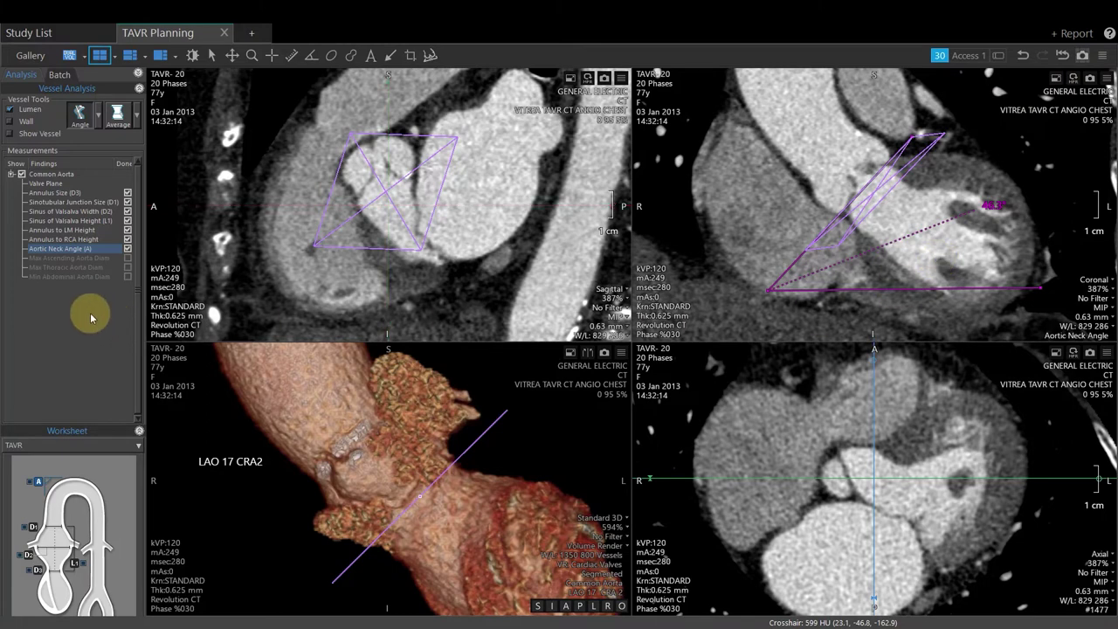
{"action": "left_click", "coordinate": [85, 259]}
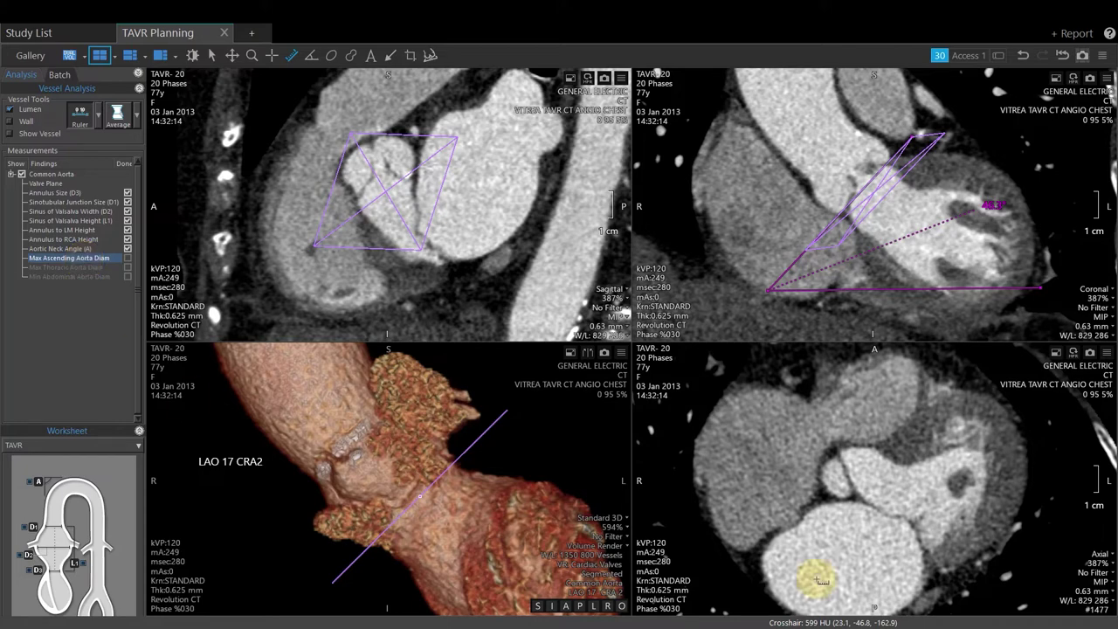
Centre the crosshairs in the ascending aorta and tilt the oblique planes to obtain a cross-section perpendicular to the vessel
{"action": "scroll", "coordinate": [899, 487], "scroll_direction": "down", "scroll_amount": 9}
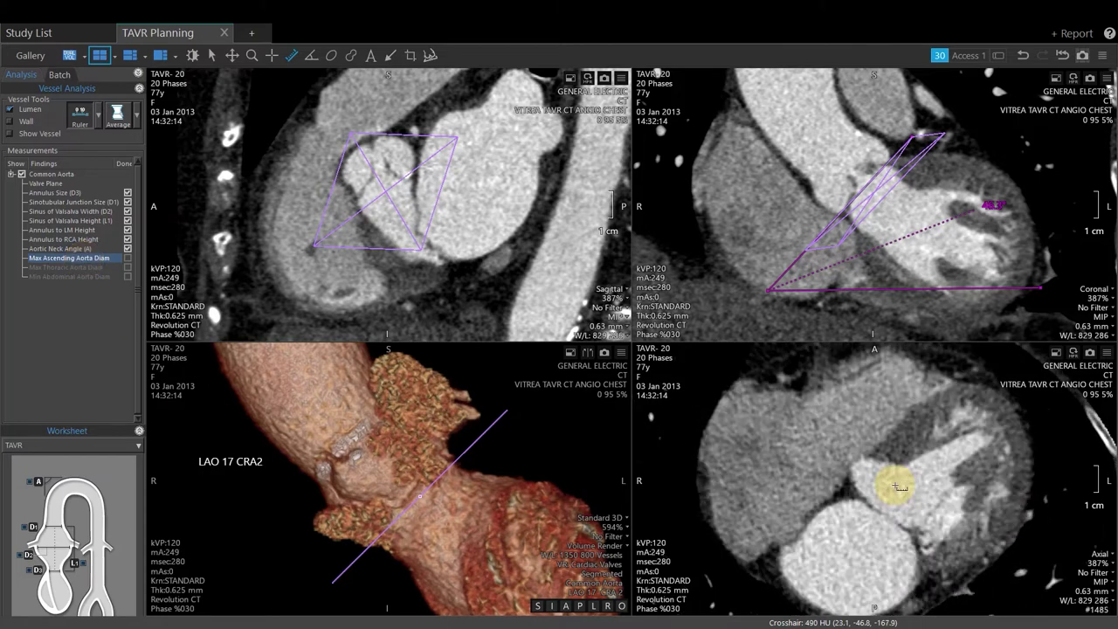
{"action": "scroll", "coordinate": [900, 487], "scroll_direction": "up", "scroll_amount": 20}
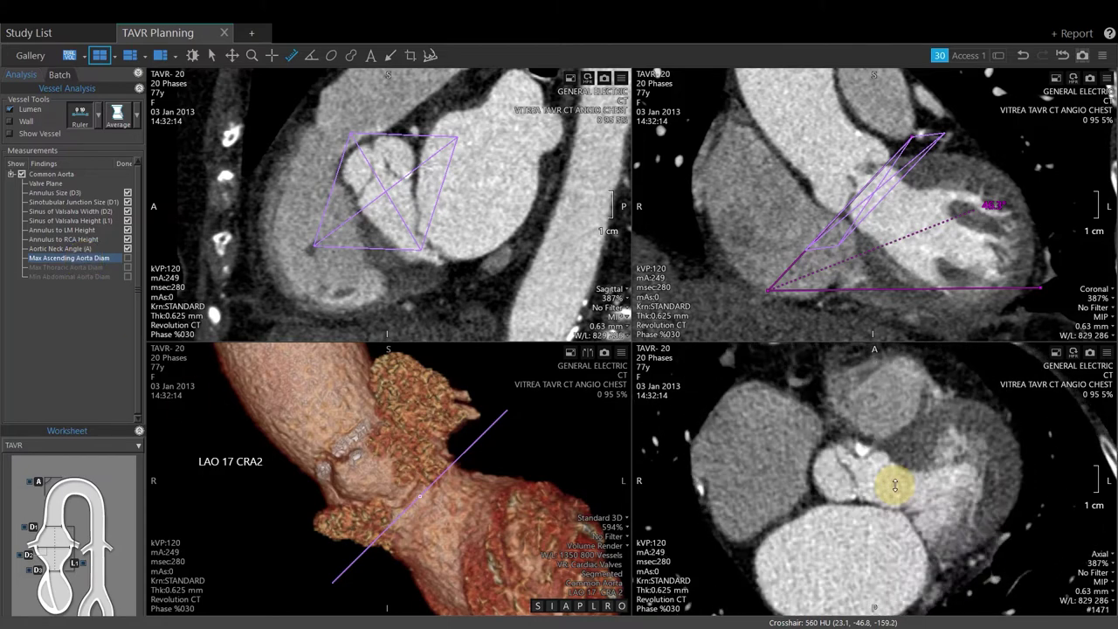
{"action": "scroll", "coordinate": [895, 487], "scroll_direction": "up", "scroll_amount": 20}
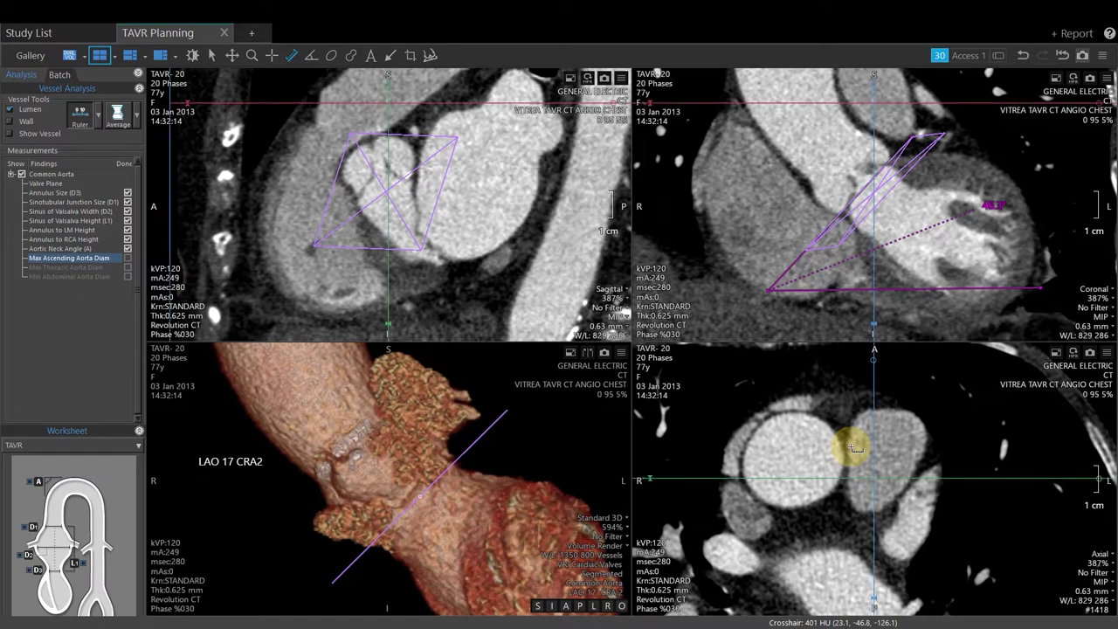
{"action": "middle_click_drag", "start_coordinate": [792, 197], "coordinate": [818, 257]}
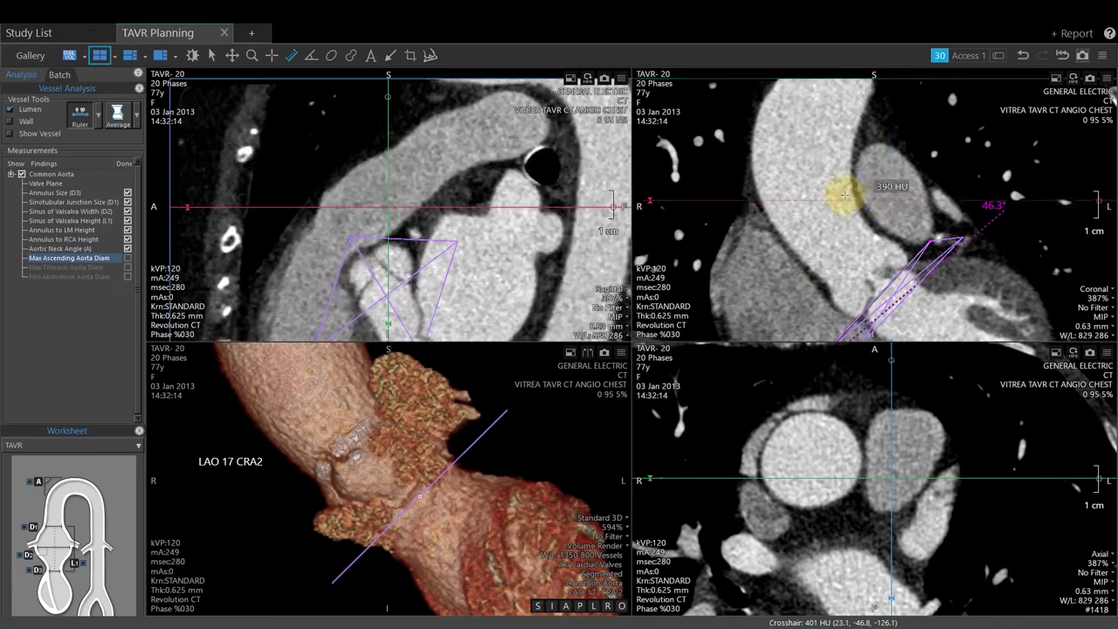
{"action": "left_click", "coordinate": [800, 163]}
{"action": "left_click", "coordinate": [802, 163]}
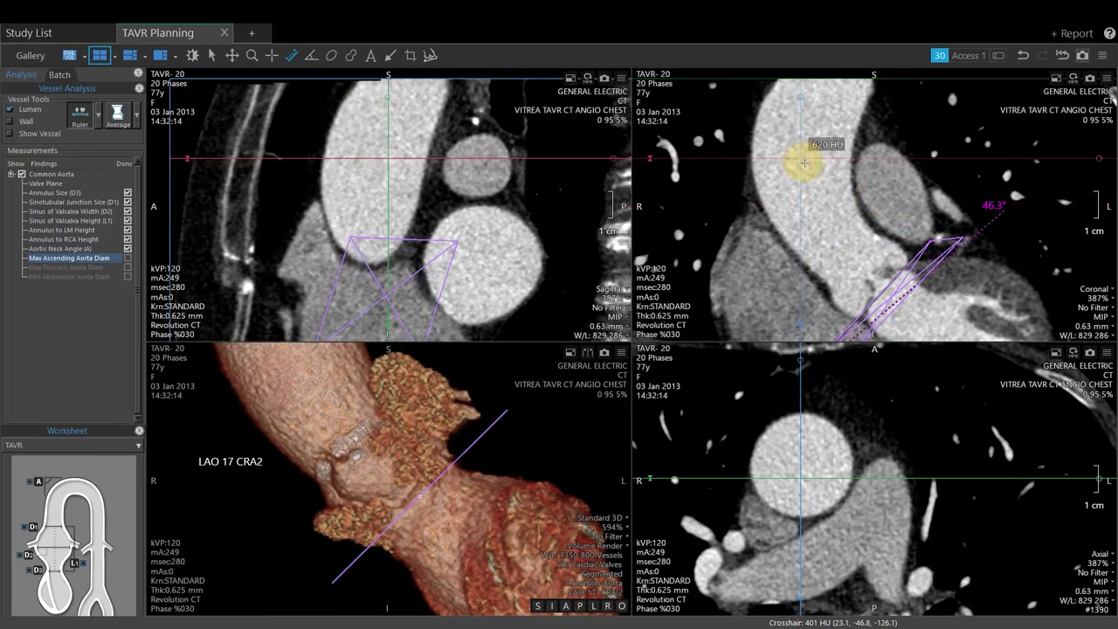
{"action": "left_click", "coordinate": [383, 154]}
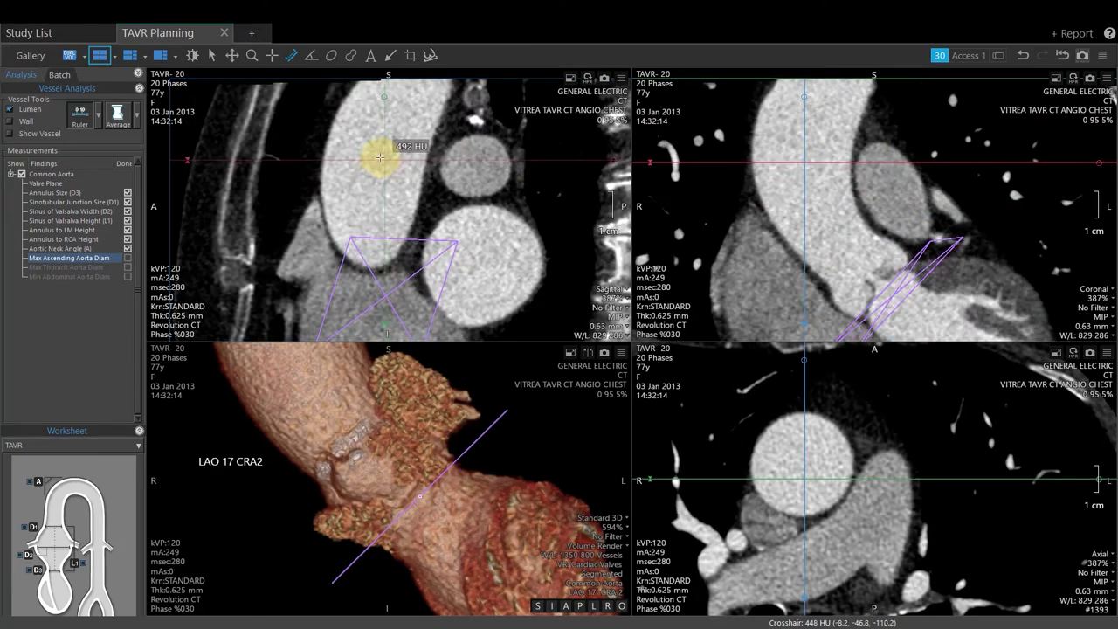
{"action": "mouse_move", "coordinate": [614, 158]}
{"action": "left_mouse_down"}
{"action": "mouse_move", "coordinate": [617, 189]}
{"action": "mouse_move", "coordinate": [616, 179]}
{"action": "left_mouse_up"}
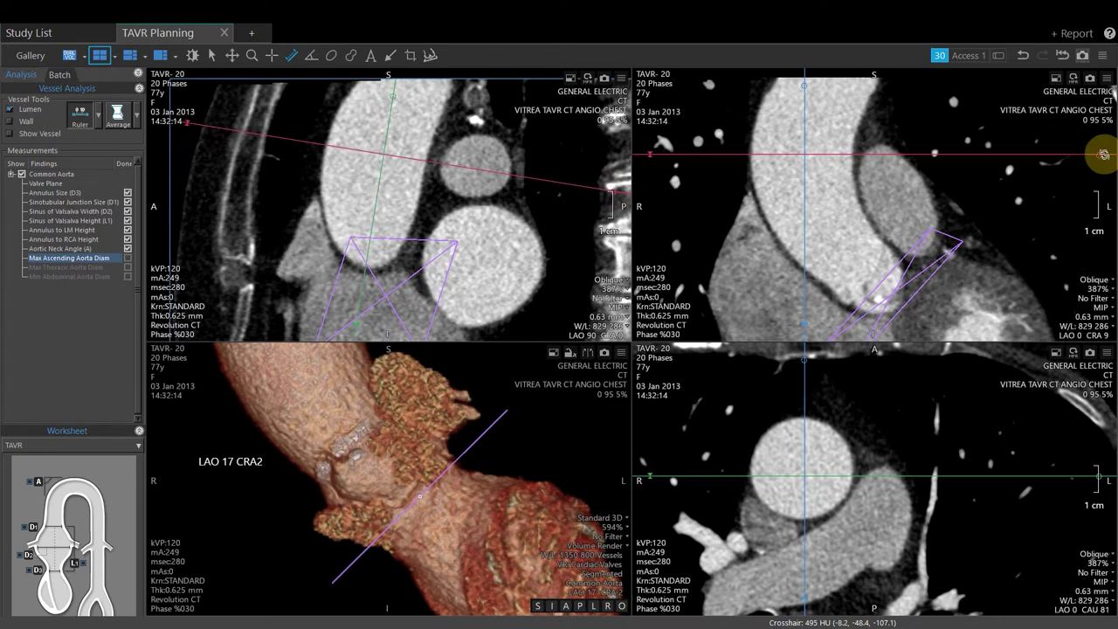
{"action": "left_click_drag", "start_coordinate": [1099, 155], "coordinate": [1098, 141]}
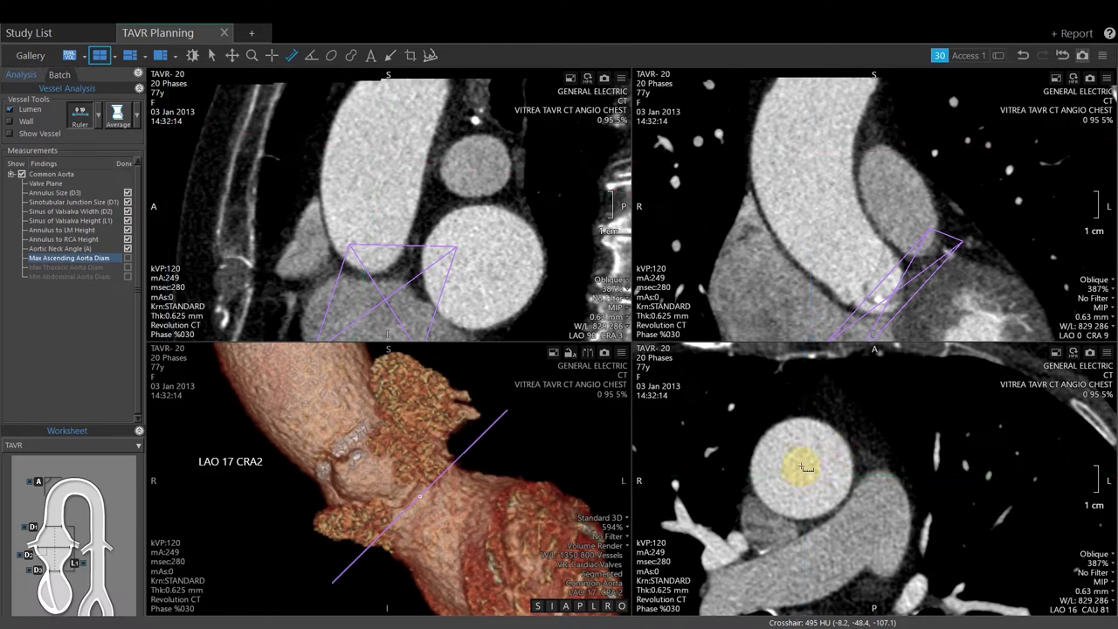
Try a ruler measurement of Max Ascending Aorta Diam across the oblique cross-section, and delete it
{"action": "left_click", "coordinate": [802, 467]}
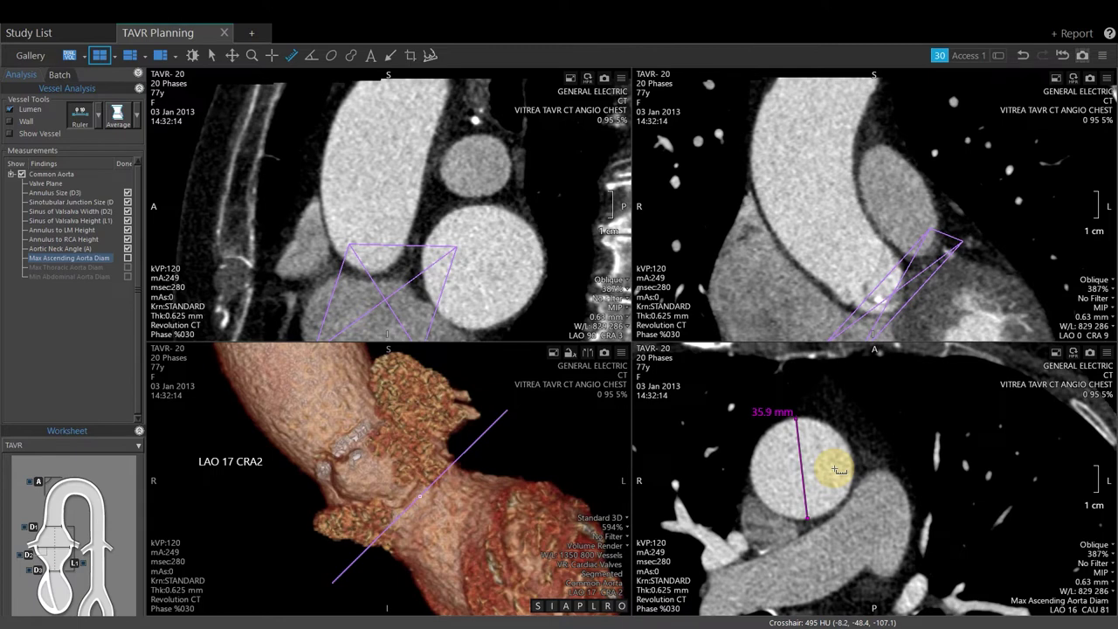
{"action": "mouse_move", "coordinate": [794, 418]}
{"action": "left_mouse_down"}
{"action": "mouse_move", "coordinate": [792, 398]}
{"action": "mouse_move", "coordinate": [794, 420]}
{"action": "left_mouse_up"}
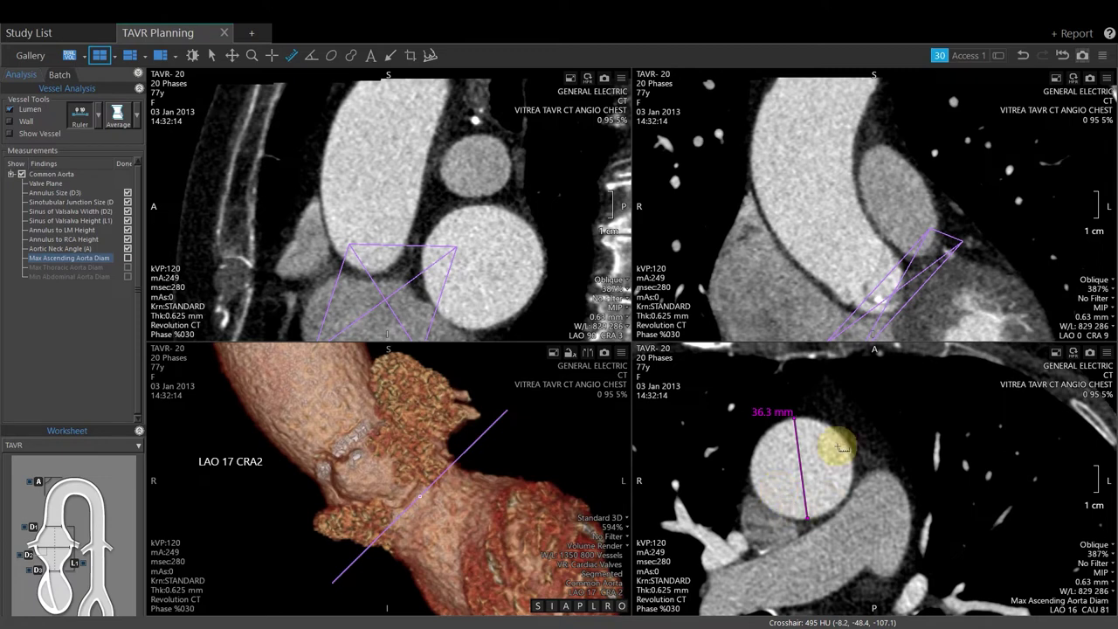
{"action": "right_click", "coordinate": [762, 416]}
{"action": "left_click", "coordinate": [777, 424]}
{"action": "left_click", "coordinate": [61, 261]}
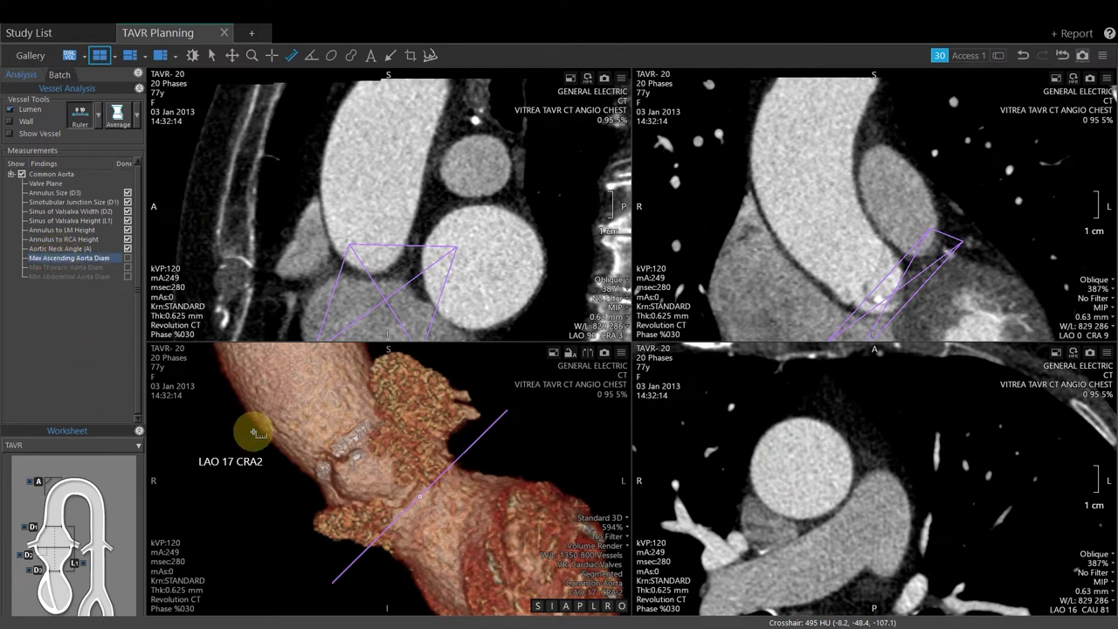
Show the vessel with its straightened view and Min Diam graph, and move the cross-section up to the widest part of the ascending aorta
{"action": "left_click", "coordinate": [47, 135]}
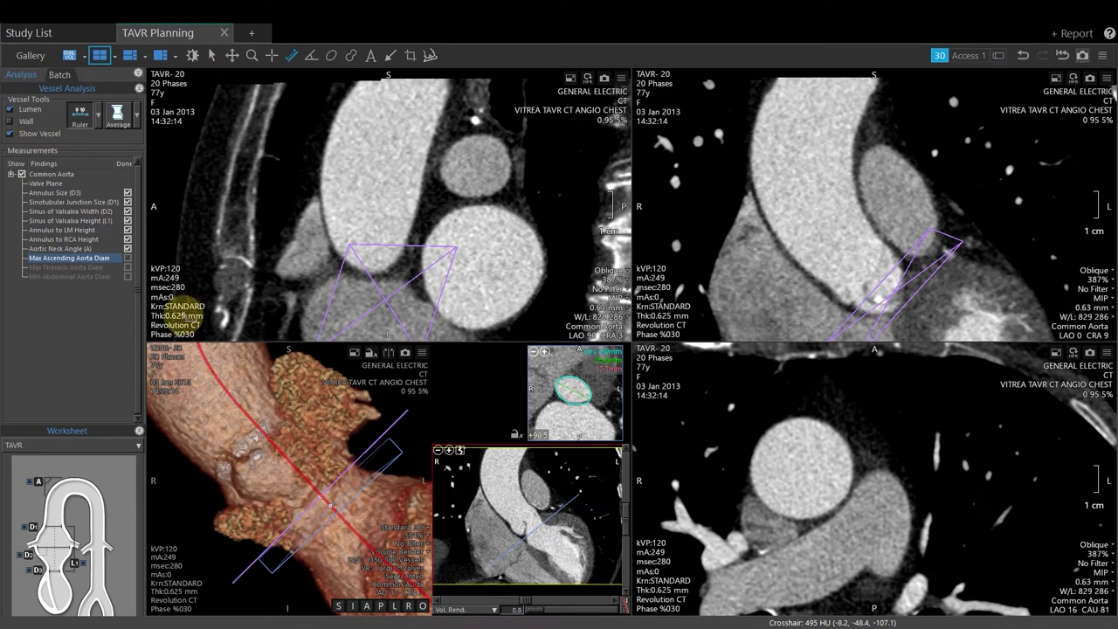
{"action": "left_click", "coordinate": [624, 610]}
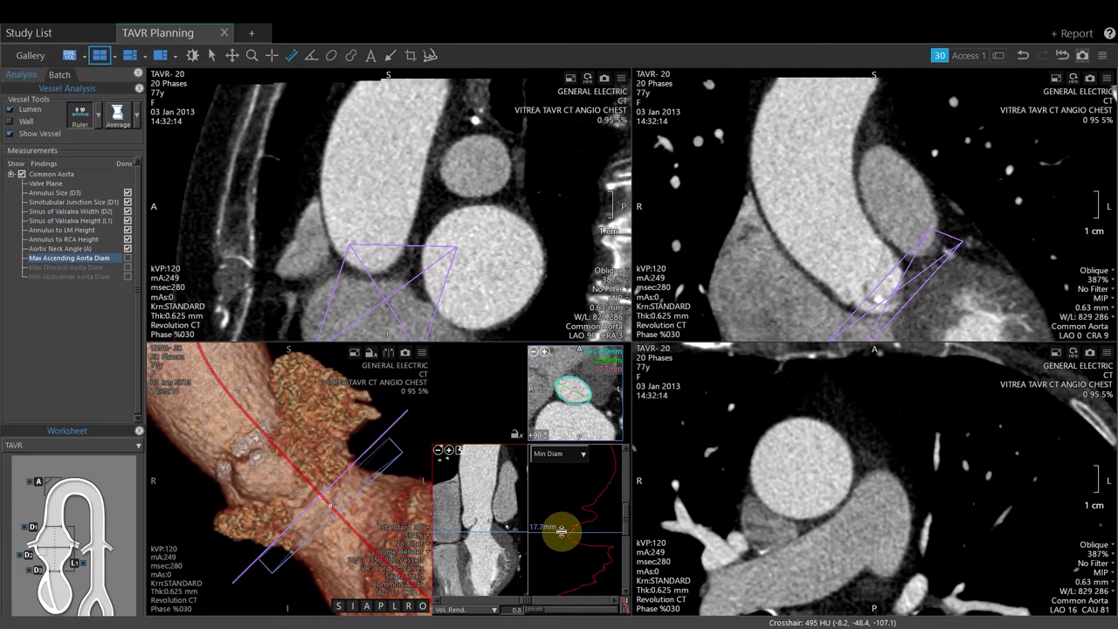
{"action": "left_click_drag", "start_coordinate": [561, 530], "coordinate": [565, 469]}
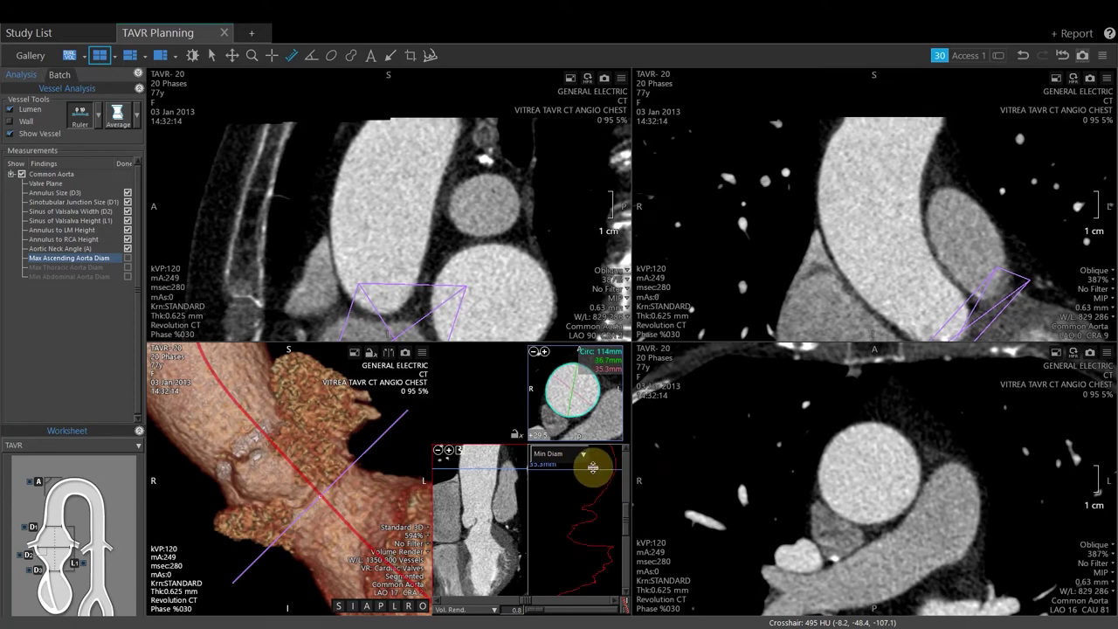
{"action": "left_click_drag", "start_coordinate": [592, 470], "coordinate": [592, 467]}
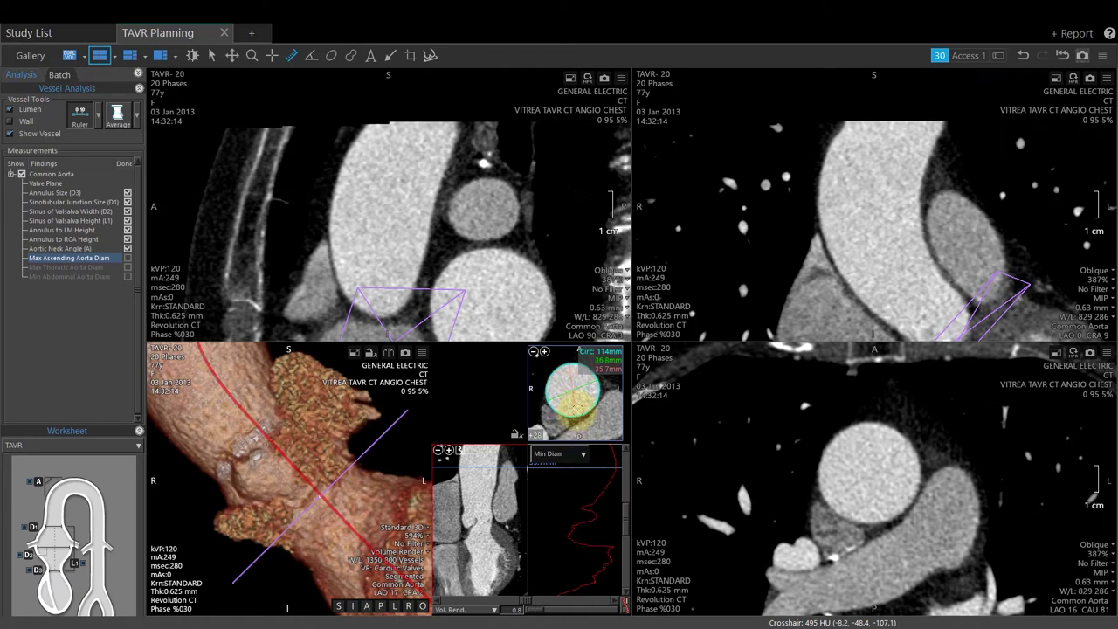
Record Max Ascending Aorta Diam from the lumen contour of the cross-section, mark it as done and capture a snapshot
{"action": "left_click", "coordinate": [571, 389]}
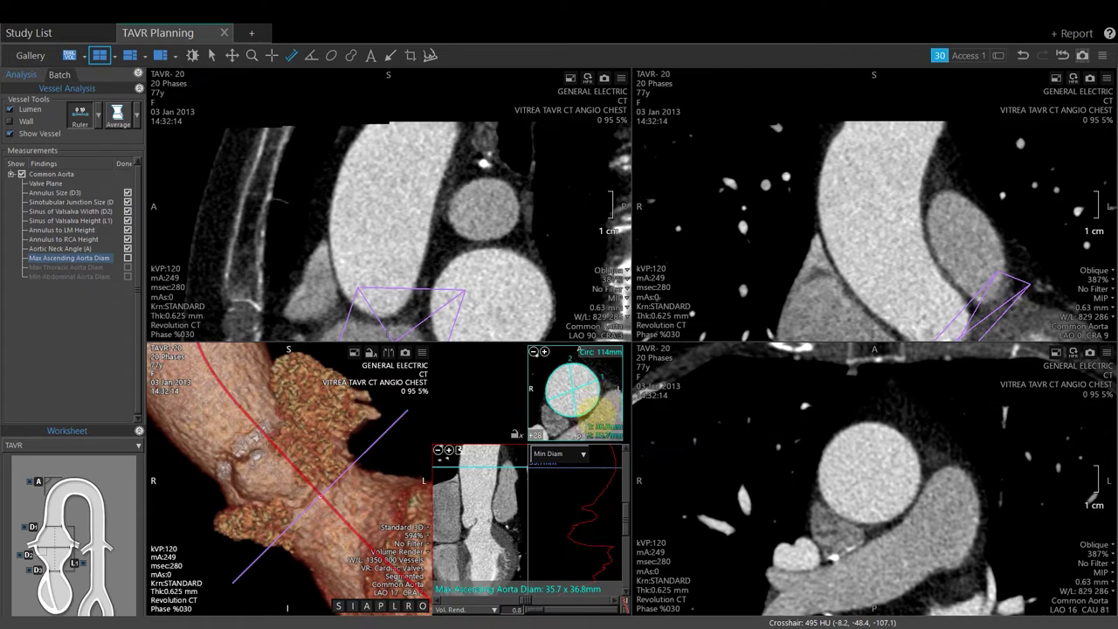
{"action": "left_click", "coordinate": [129, 259]}
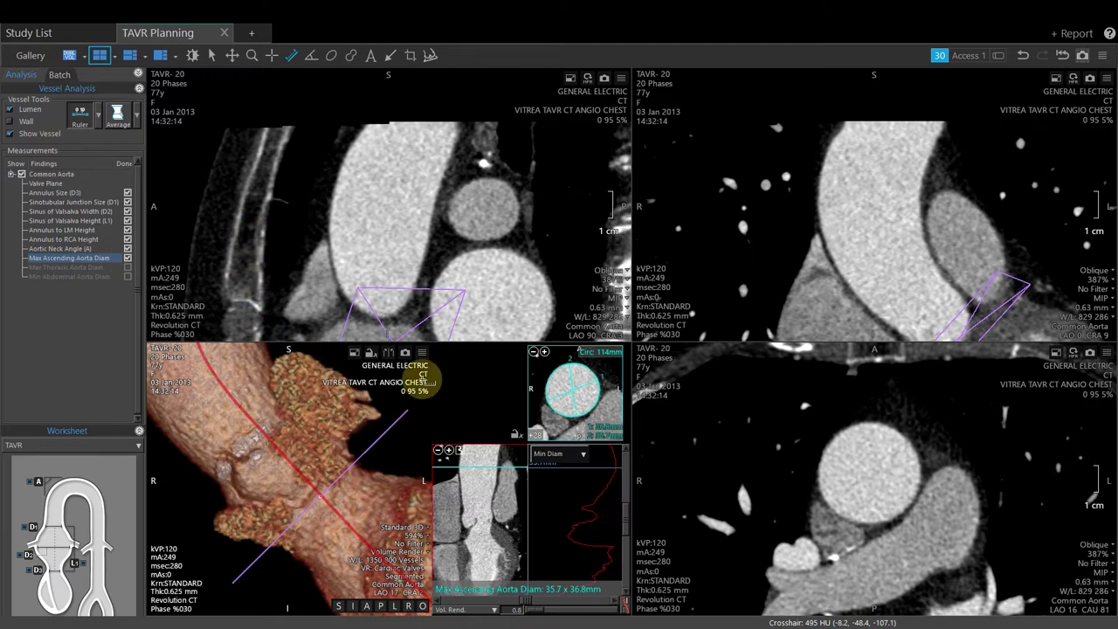
{"action": "left_click", "coordinate": [405, 353]}
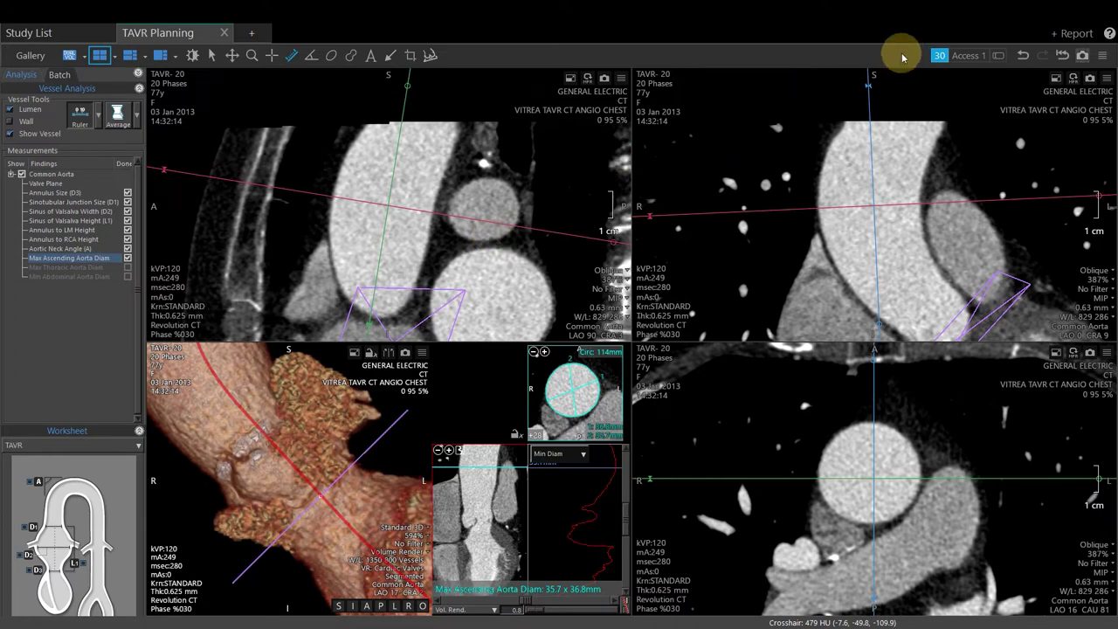
Switch to the Access 1 series with enlarged vessel views and place Min Abdominal Aorta Diam on the fully shown common aorta
{"action": "left_click", "coordinate": [968, 56]}
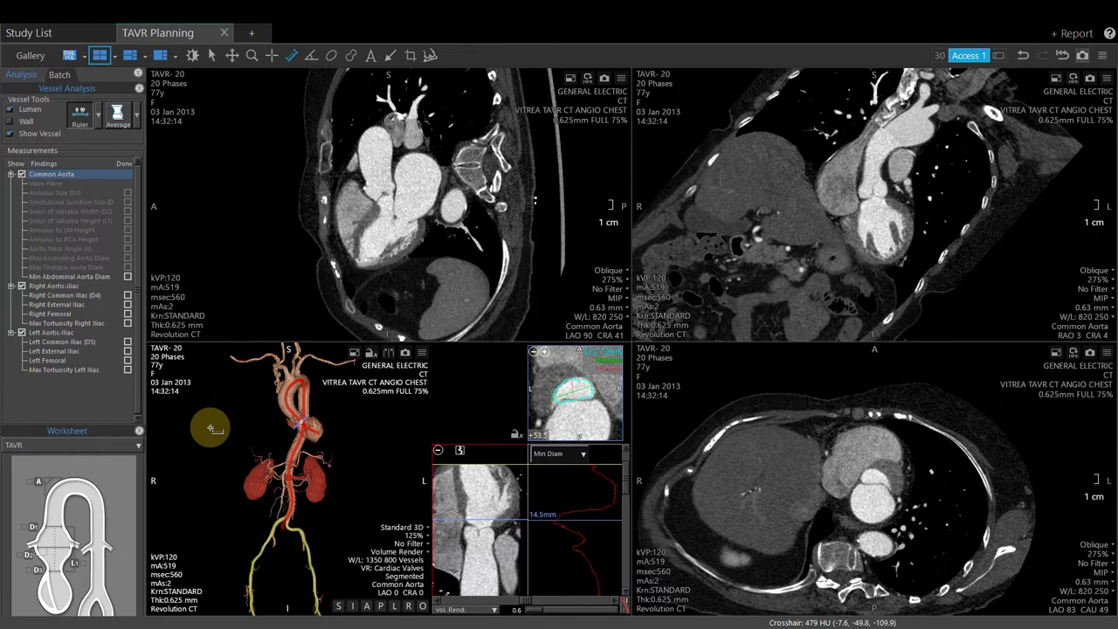
{"action": "left_click", "coordinate": [352, 351]}
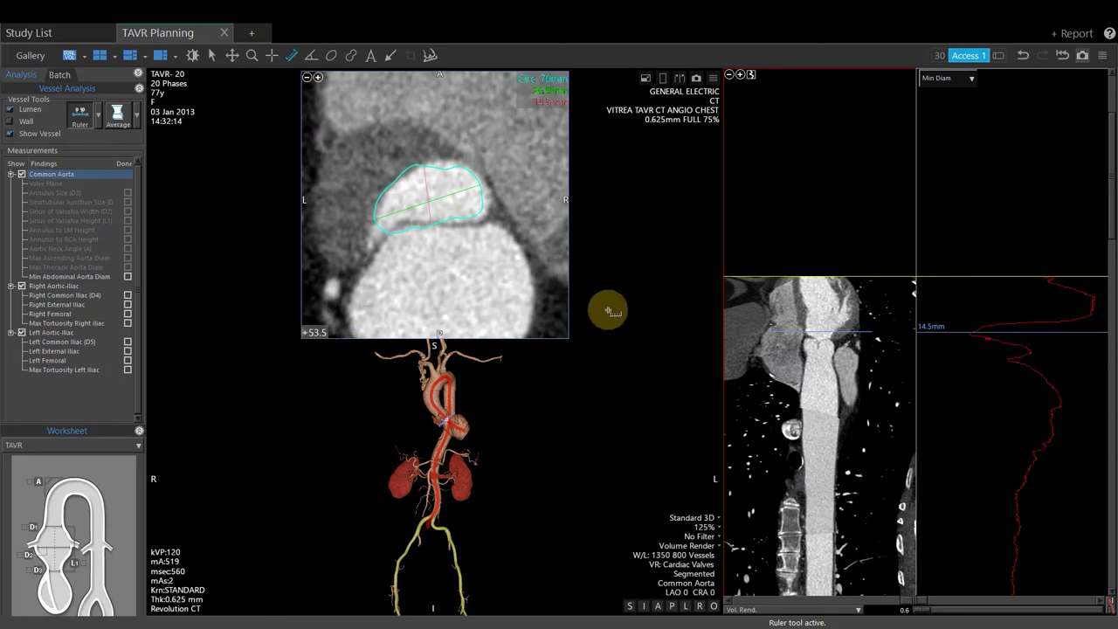
{"action": "left_click", "coordinate": [72, 277]}
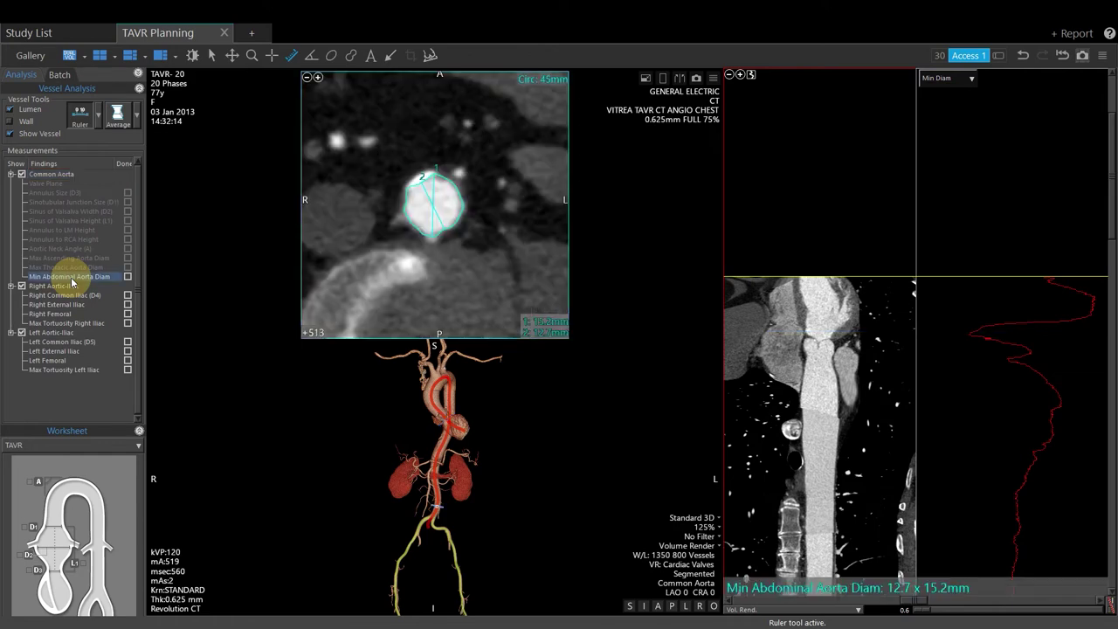
{"action": "left_click", "coordinate": [752, 75]}
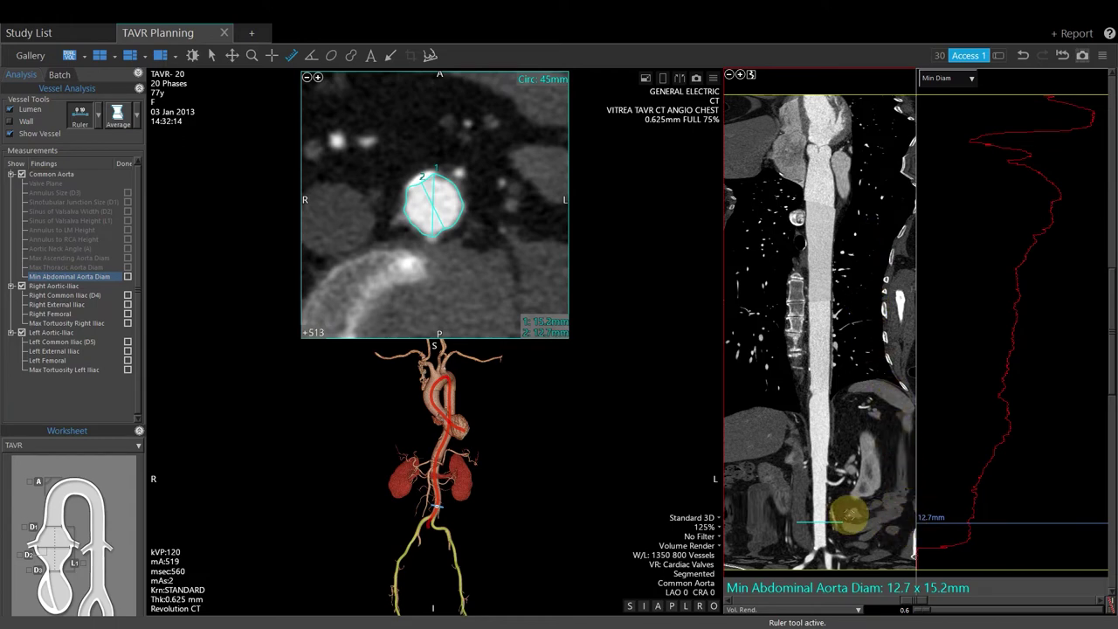
Fine-tune the Min Abdominal Aorta Diam level and its longer diameter line, mark it as done and capture a snapshot
{"action": "mouse_move", "coordinate": [833, 522]}
{"action": "left_mouse_down"}
{"action": "mouse_move", "coordinate": [839, 507]}
{"action": "mouse_move", "coordinate": [835, 533]}
{"action": "mouse_move", "coordinate": [835, 521]}
{"action": "left_mouse_up"}
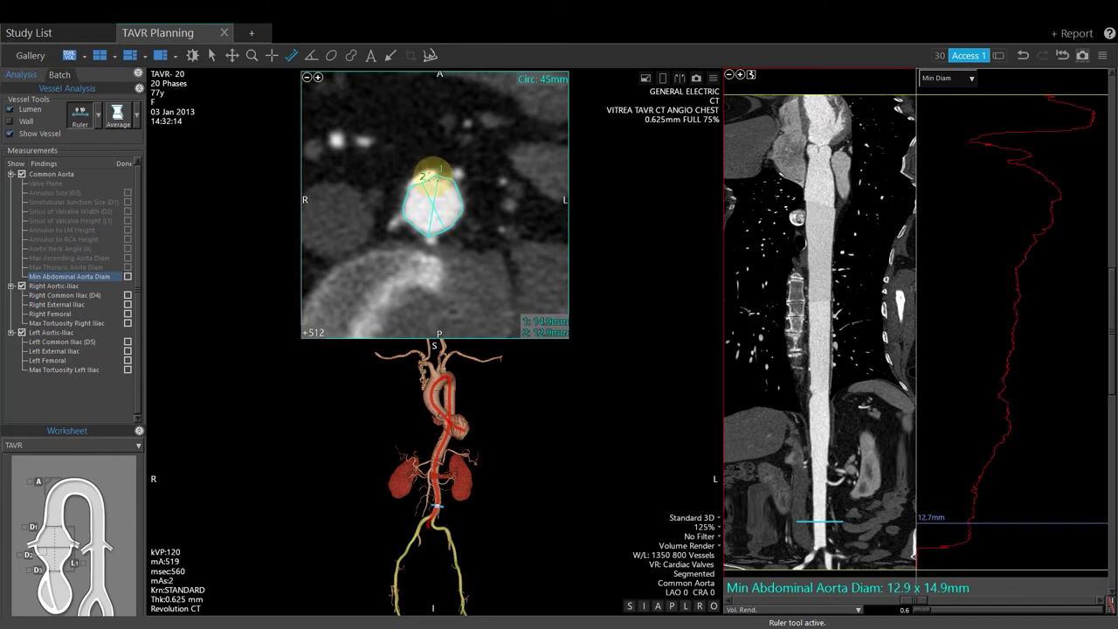
{"action": "left_click_drag", "start_coordinate": [437, 174], "coordinate": [465, 172]}
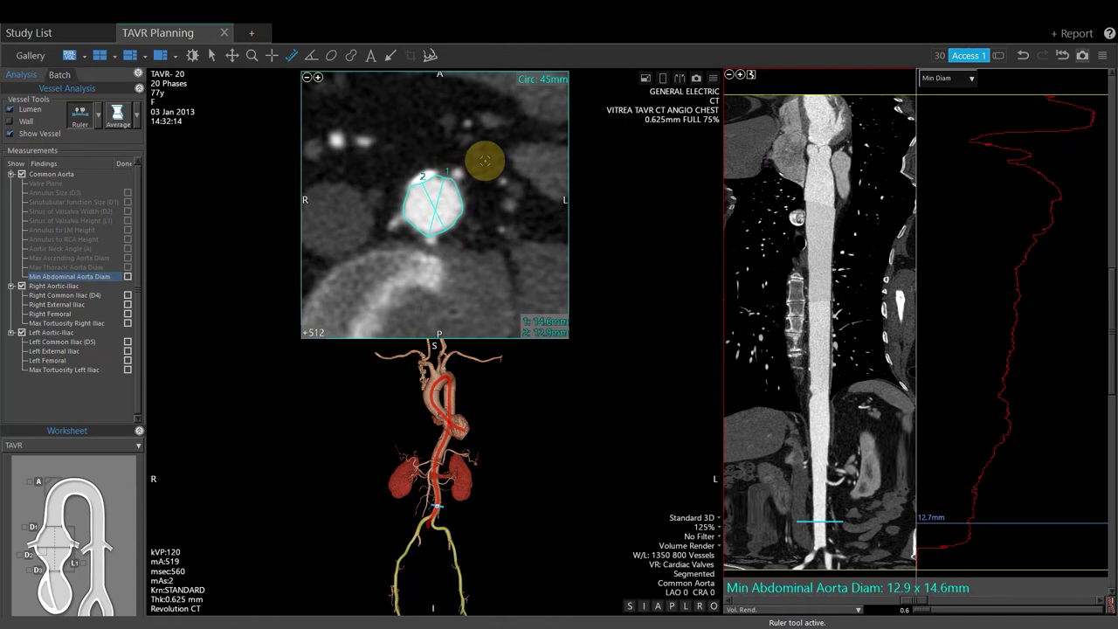
{"action": "left_click", "coordinate": [128, 276]}
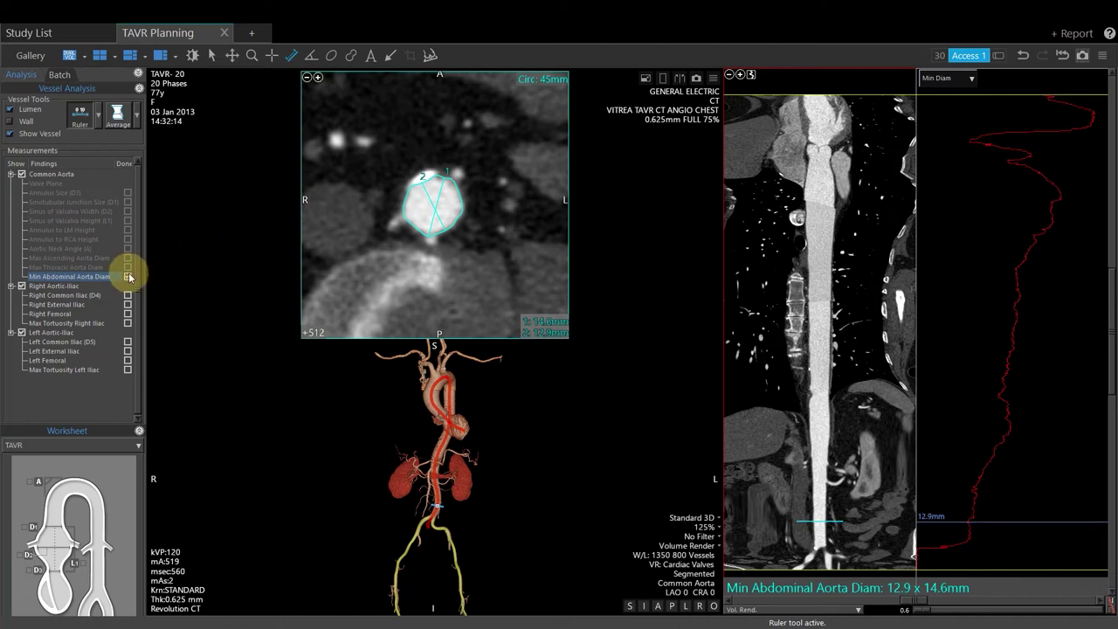
{"action": "left_click", "coordinate": [697, 81]}
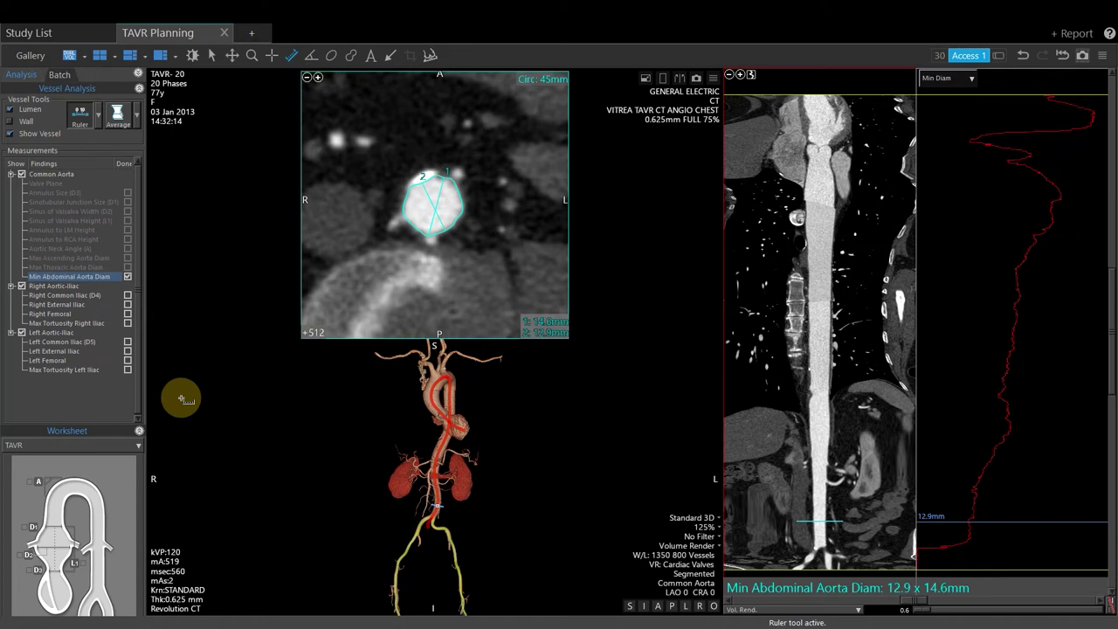
Measure Right Common Iliac (D4) on the Right Aortic-Iliac vessel, rotating the straightened view to check it, then mark it done and snapshot it
{"action": "left_click", "coordinate": [56, 288]}
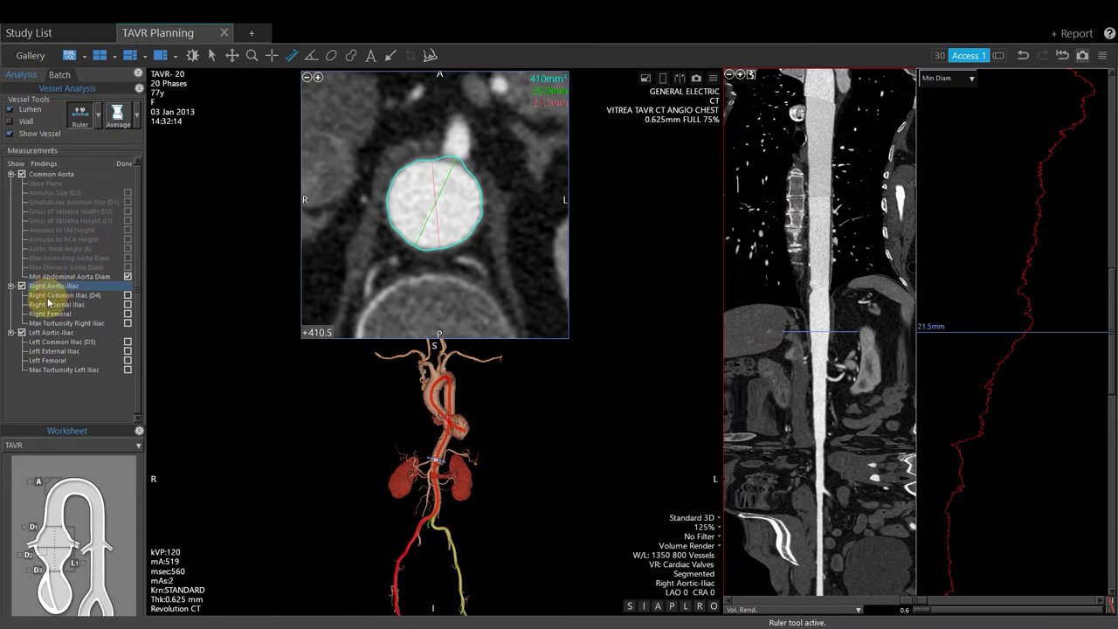
{"action": "left_click", "coordinate": [49, 298]}
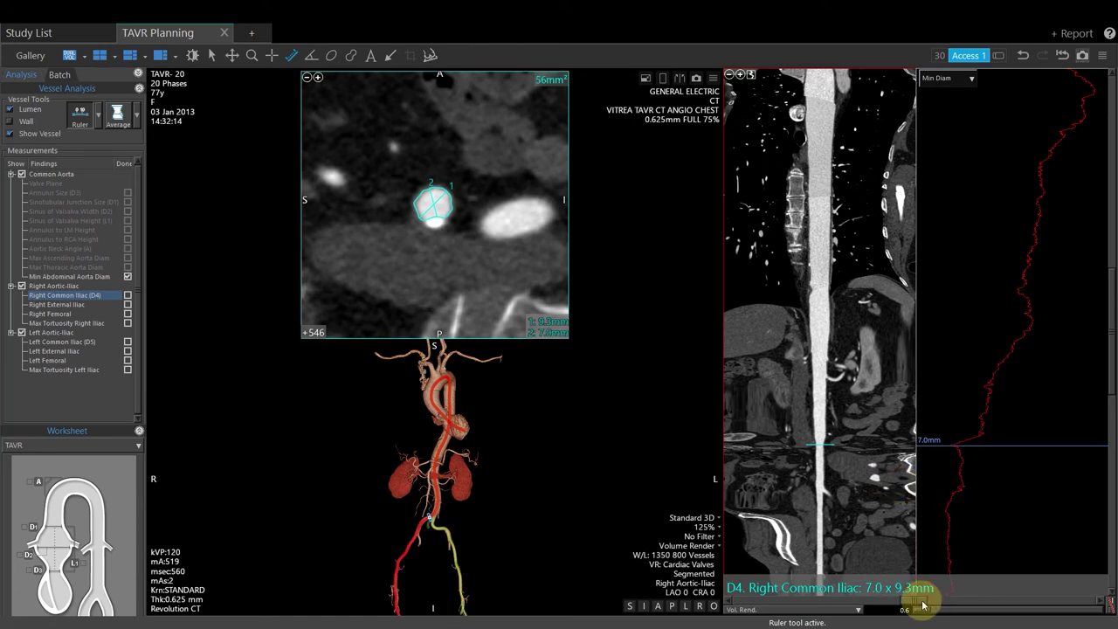
{"action": "left_click_drag", "start_coordinate": [922, 606], "coordinate": [943, 610]}
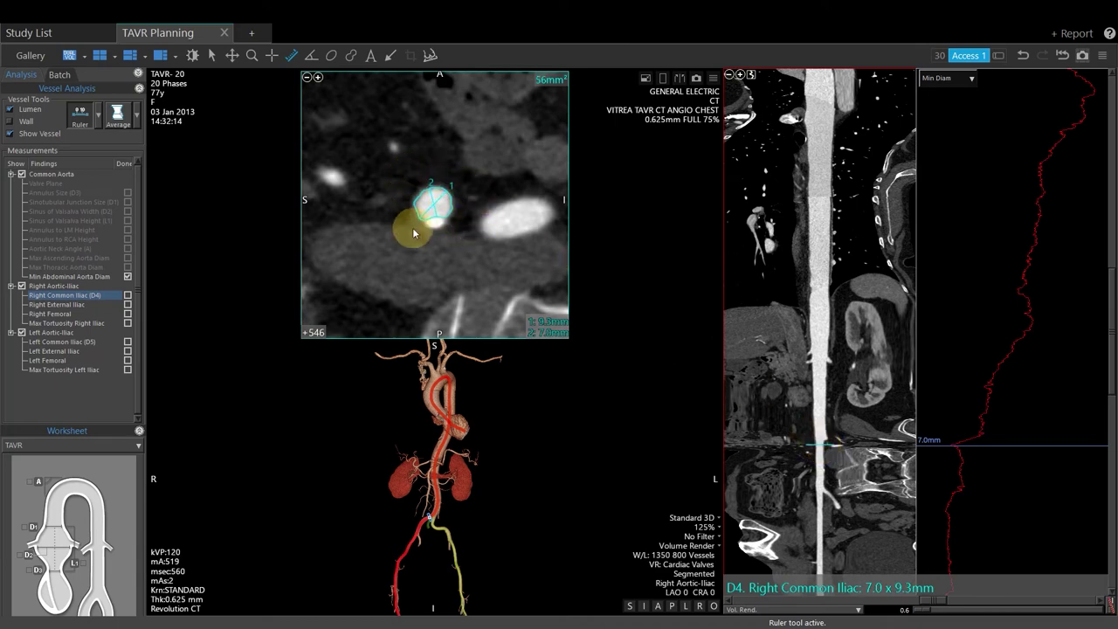
{"action": "left_click", "coordinate": [128, 297]}
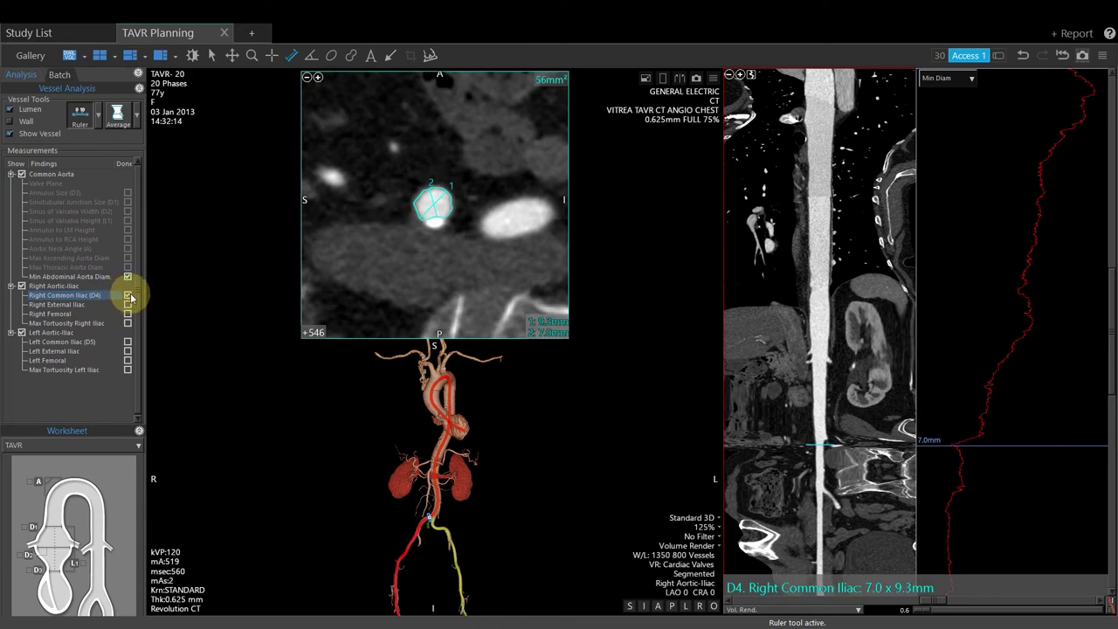
{"action": "left_click", "coordinate": [696, 80]}
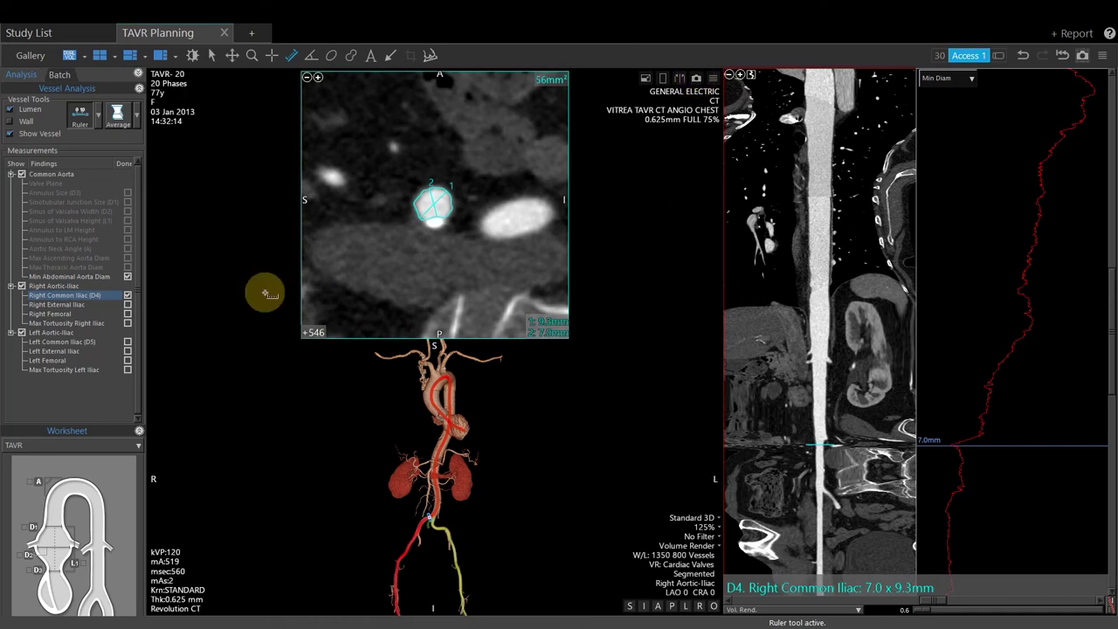
Place Right External Iliac at about +618 on the vessel, extend its longer diameter line to about 8.0 mm, mark it done and snapshot it
{"action": "left_click", "coordinate": [54, 306]}
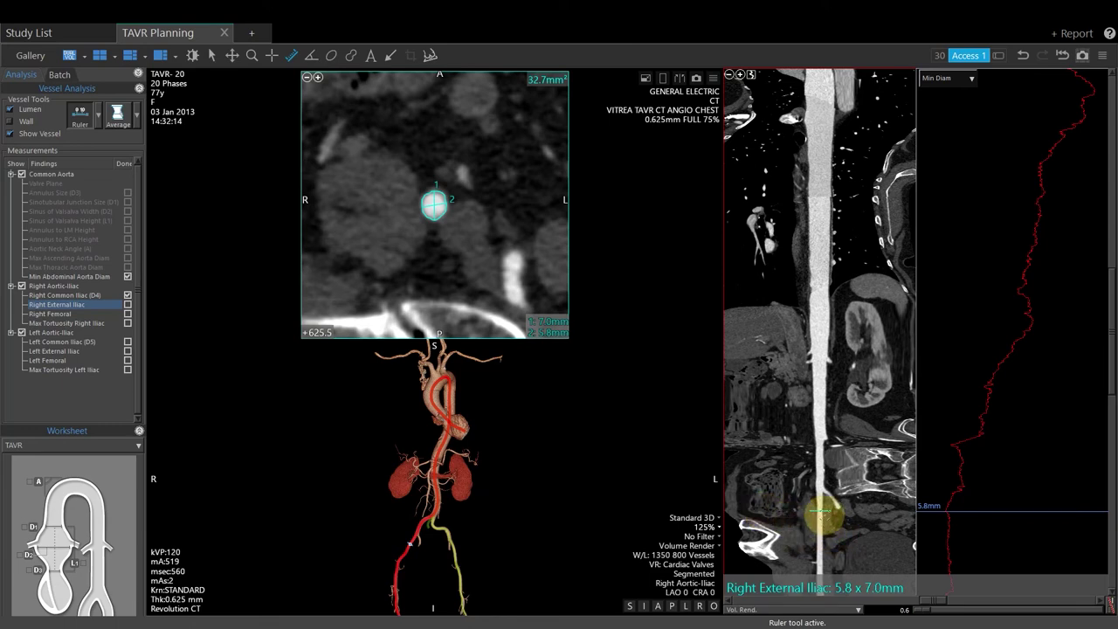
{"action": "mouse_move", "coordinate": [825, 509]}
{"action": "left_mouse_down"}
{"action": "mouse_move", "coordinate": [823, 519]}
{"action": "mouse_move", "coordinate": [823, 499]}
{"action": "left_mouse_up"}
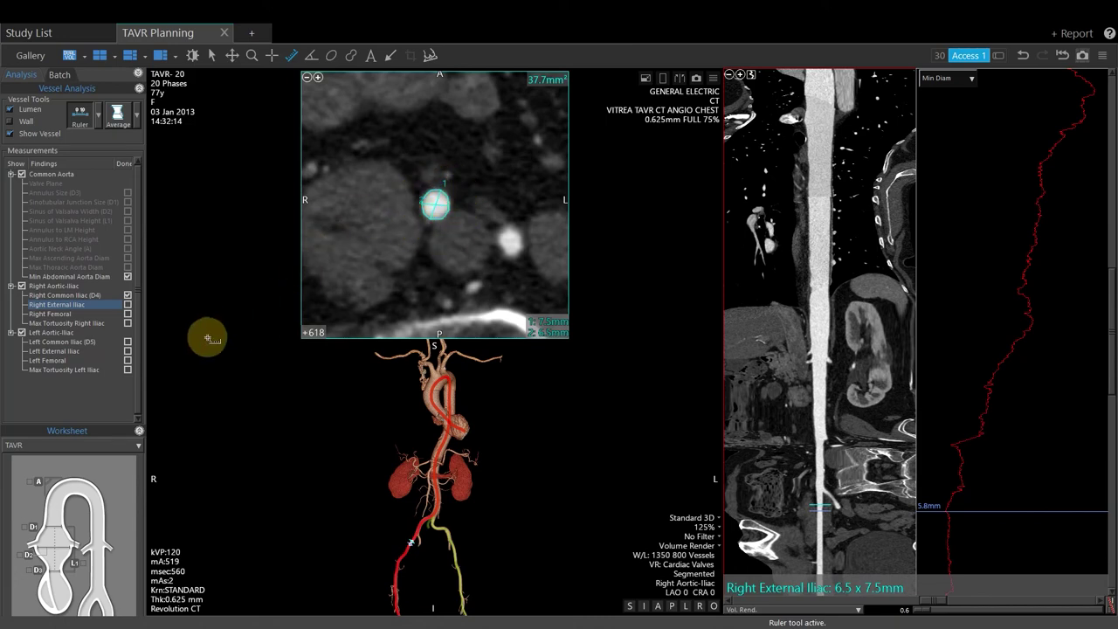
{"action": "left_click", "coordinate": [128, 305]}
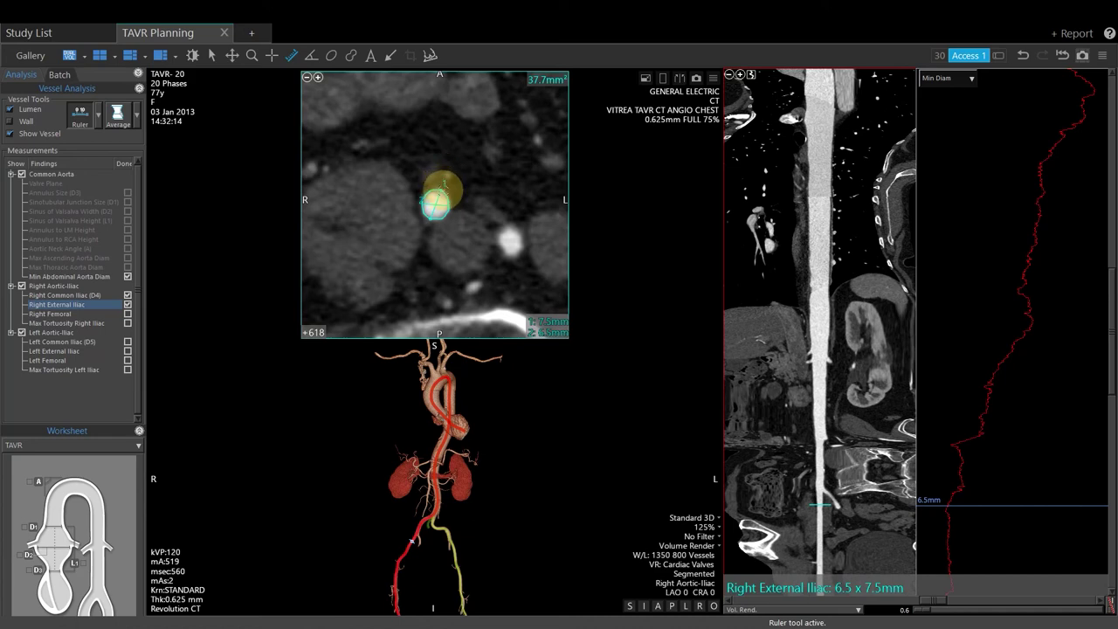
{"action": "left_click", "coordinate": [128, 305]}
{"action": "mouse_move", "coordinate": [439, 190]}
{"action": "left_mouse_down"}
{"action": "mouse_move", "coordinate": [441, 177]}
{"action": "mouse_move", "coordinate": [445, 186]}
{"action": "left_mouse_up"}
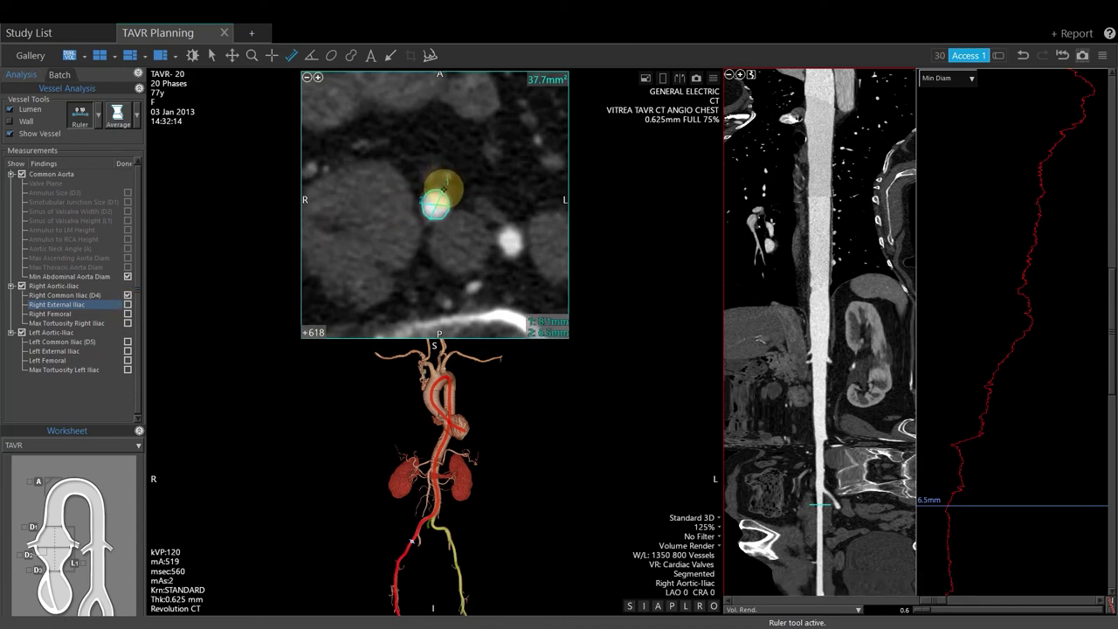
{"action": "left_click", "coordinate": [127, 304]}
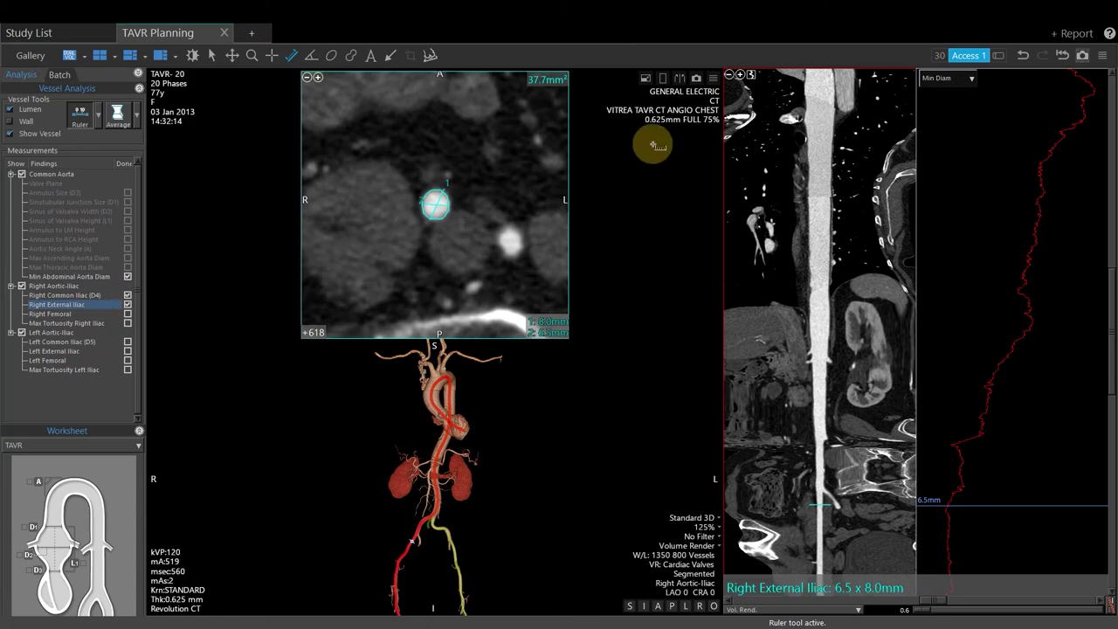
{"action": "left_click", "coordinate": [695, 80]}
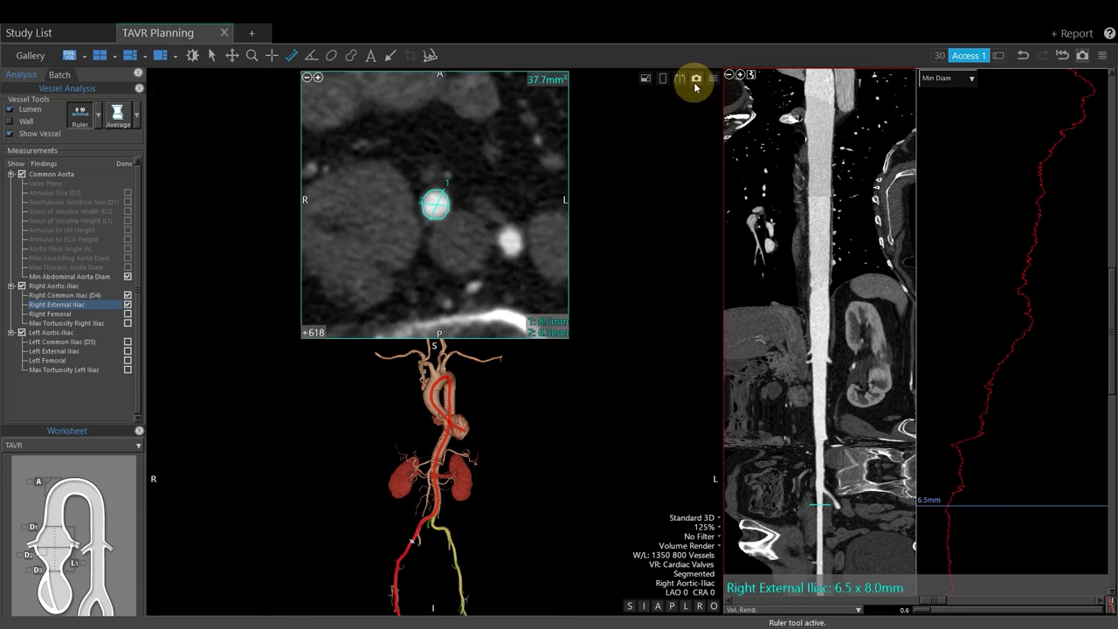
Measure Right Femoral on the lower part of the vessel at about +766.5, checking it in the rotated straightened view, and mark it done
{"action": "left_click", "coordinate": [52, 314]}
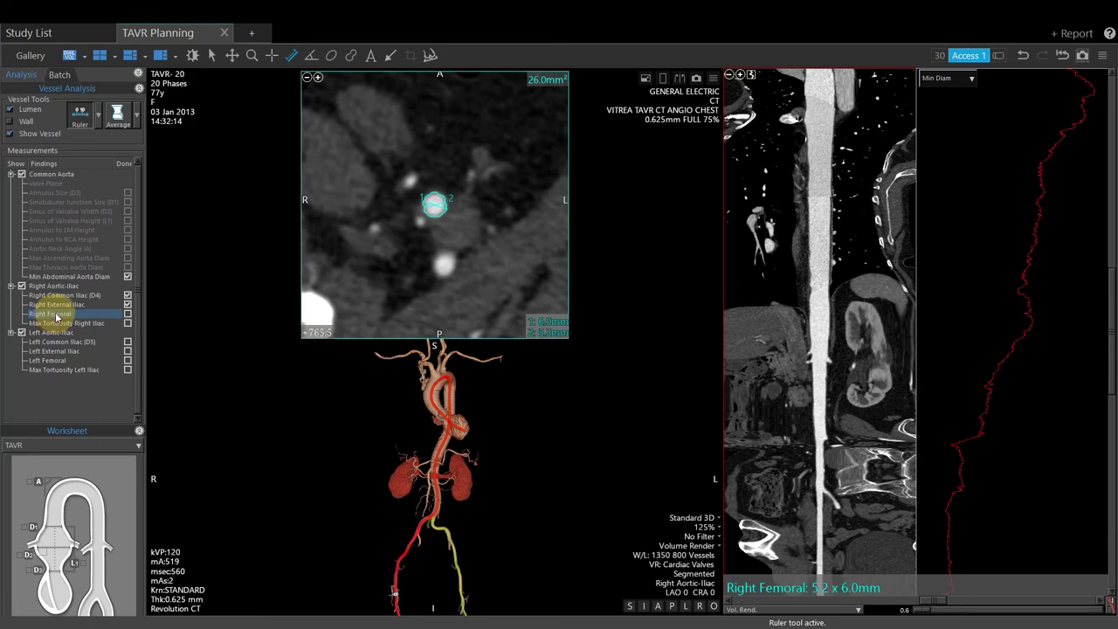
{"action": "left_click_drag", "start_coordinate": [1113, 375], "coordinate": [1114, 465]}
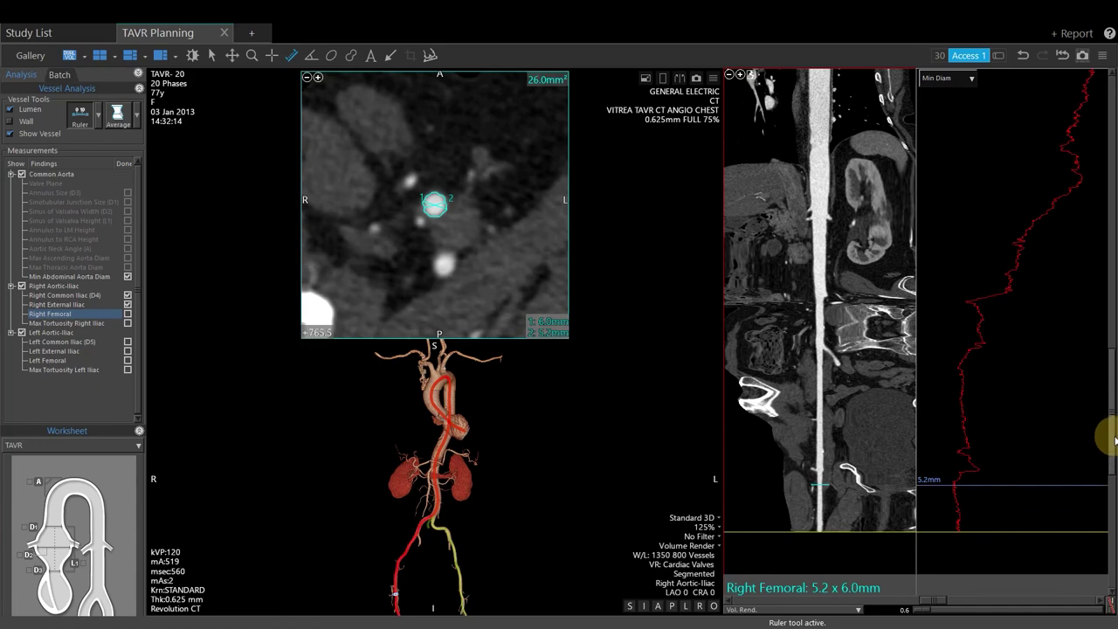
{"action": "mouse_move", "coordinate": [1115, 443]}
{"action": "left_mouse_down"}
{"action": "mouse_move", "coordinate": [1114, 432]}
{"action": "mouse_move", "coordinate": [1116, 454]}
{"action": "left_mouse_up"}
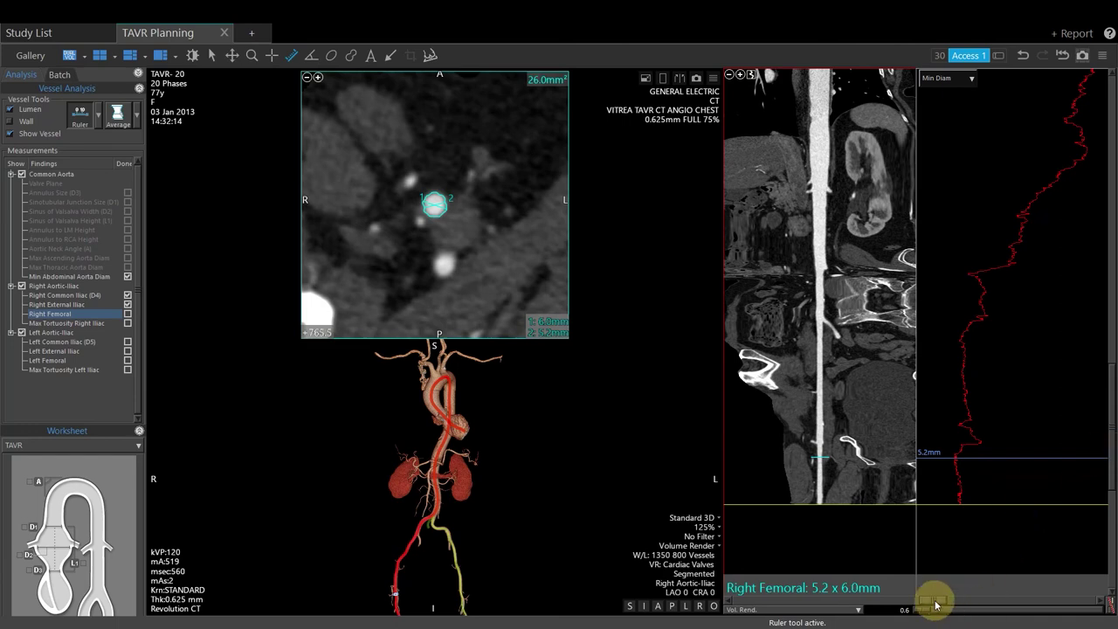
{"action": "left_click_drag", "start_coordinate": [936, 602], "coordinate": [834, 601]}
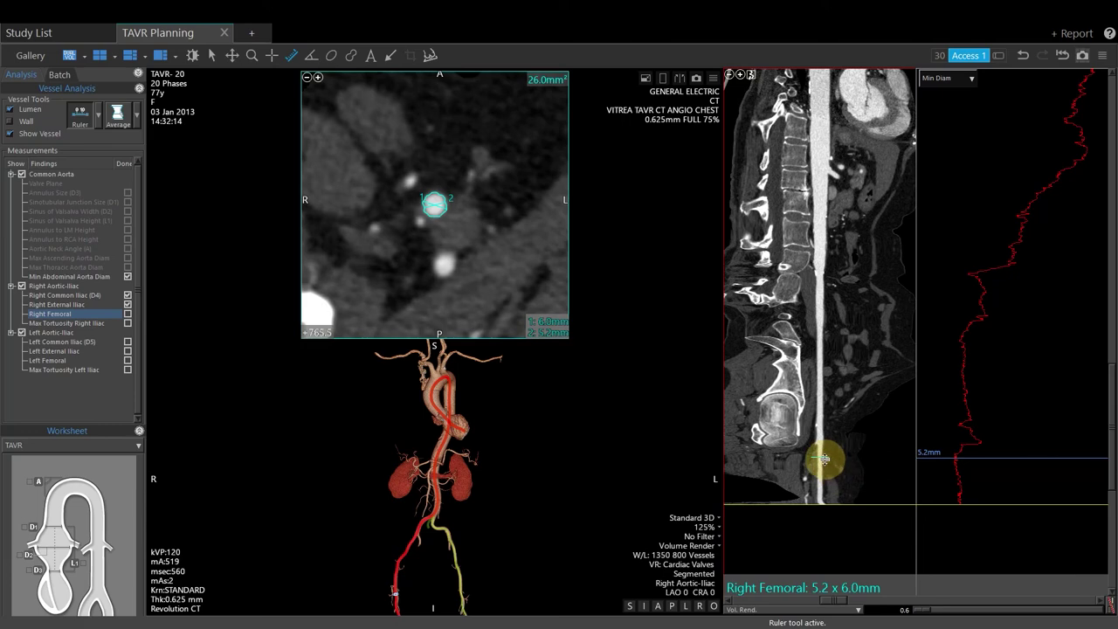
{"action": "left_click_drag", "start_coordinate": [824, 459], "coordinate": [823, 458]}
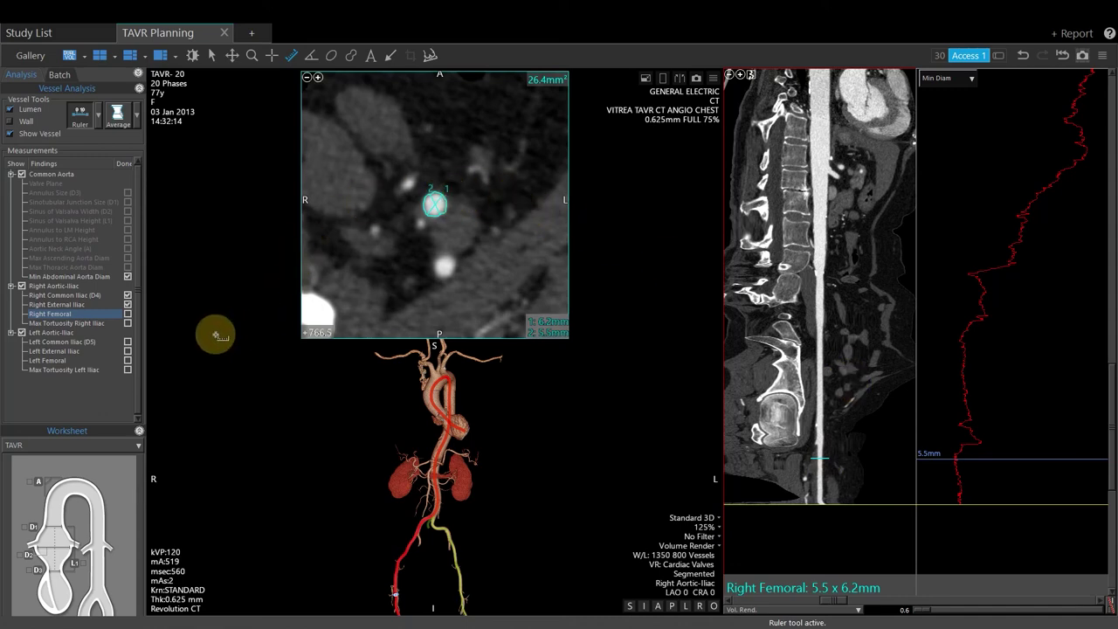
{"action": "left_click", "coordinate": [127, 314]}
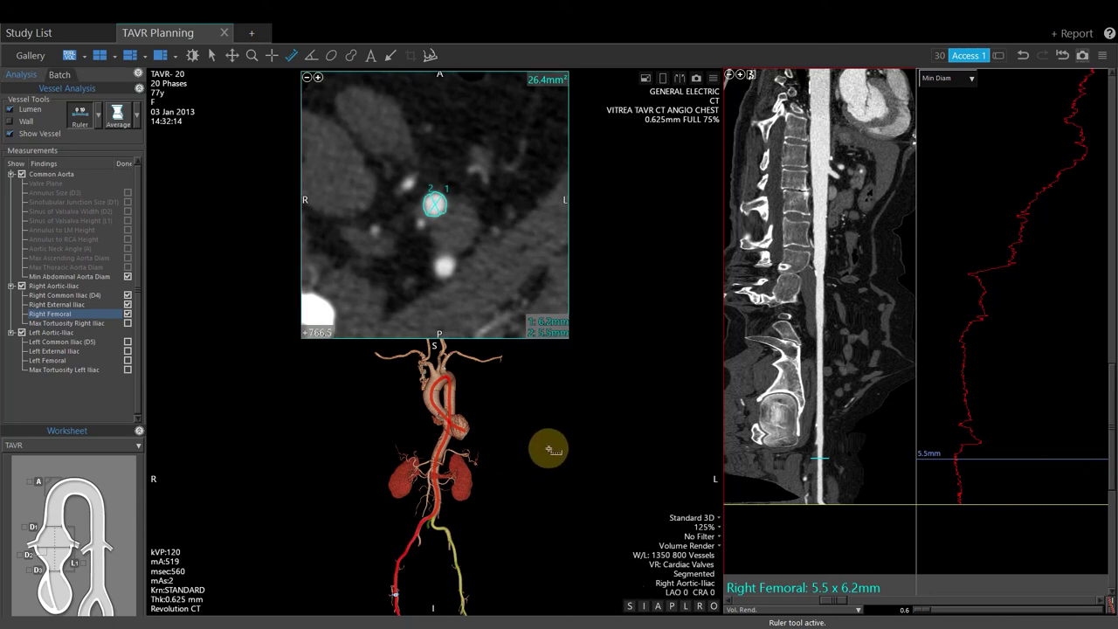
Show the overview of measurement labels on the 3D vessel rendering and create a report from the TAVR planning results
{"action": "right_click", "coordinate": [514, 454]}
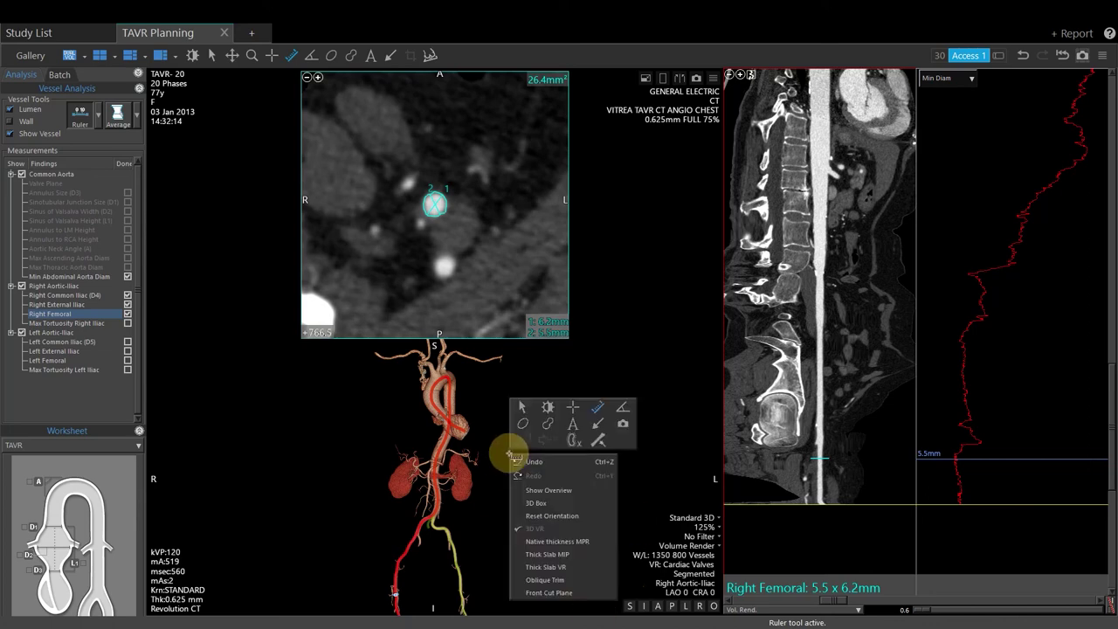
{"action": "left_click", "coordinate": [573, 495]}
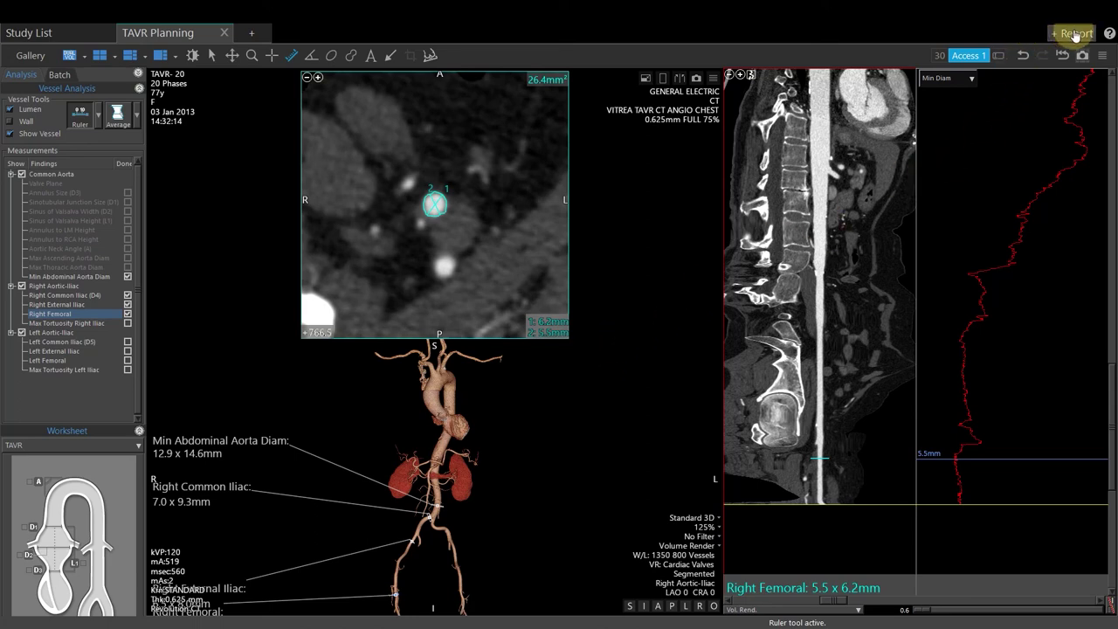
{"action": "left_click", "coordinate": [1035, 34]}
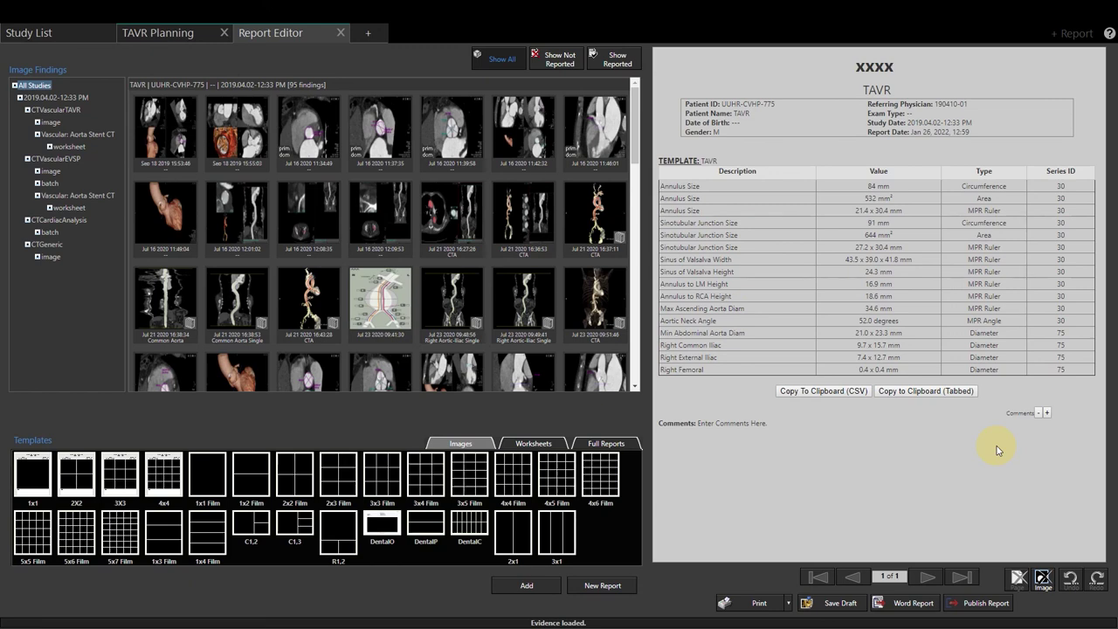
Publish the TAVR report, then close the Report Editor and the TAVR Planning session
{"action": "left_click", "coordinate": [994, 607]}
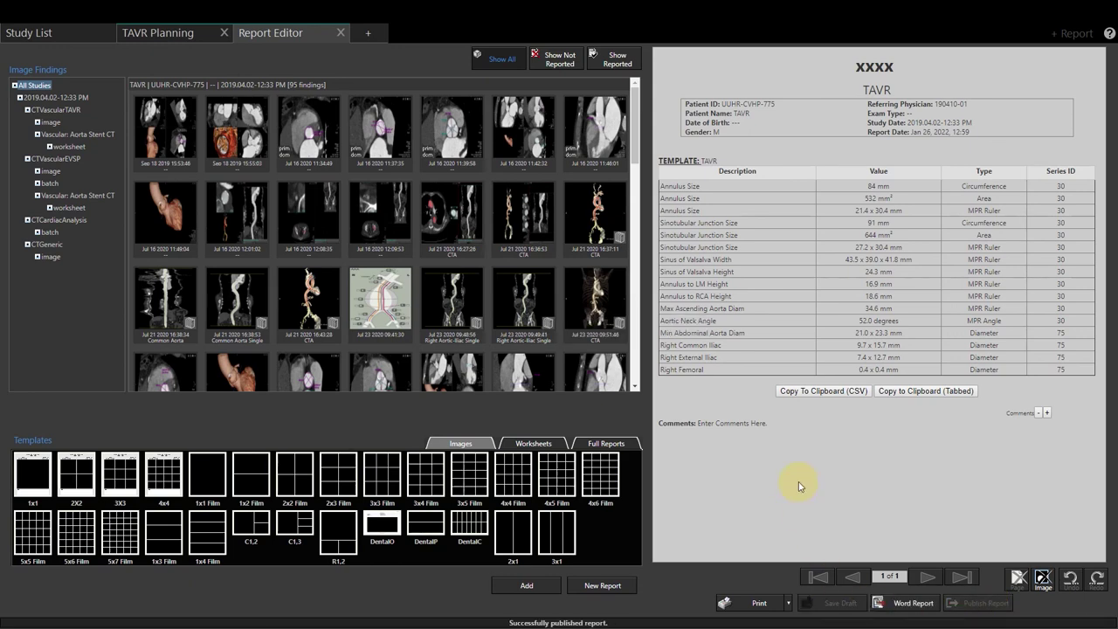
{"action": "left_click", "coordinate": [341, 33]}
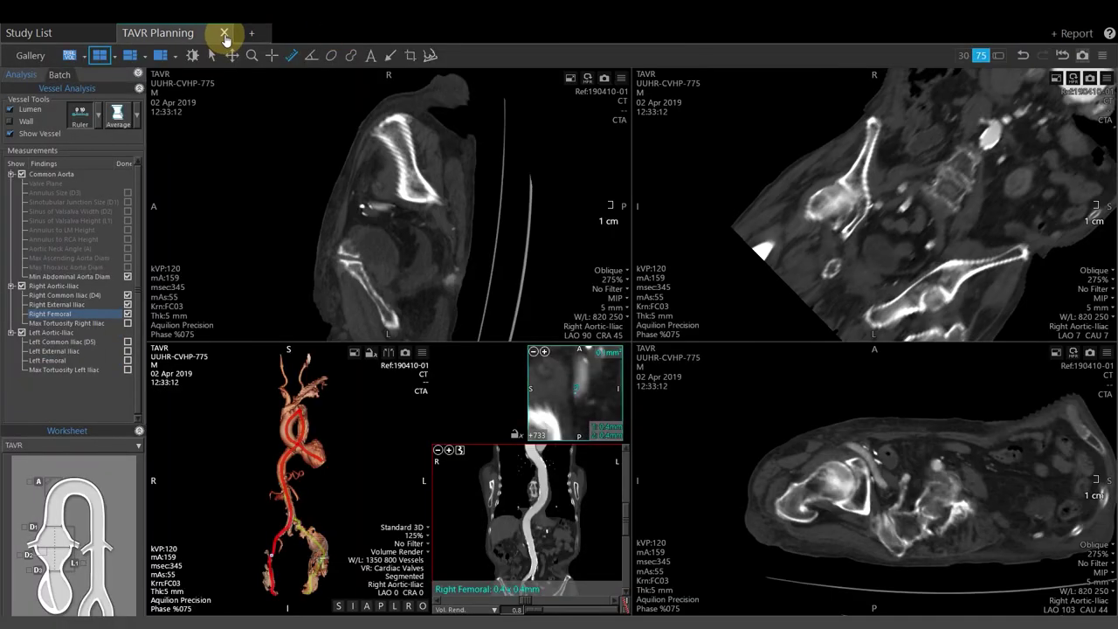
{"action": "left_click", "coordinate": [225, 34]}
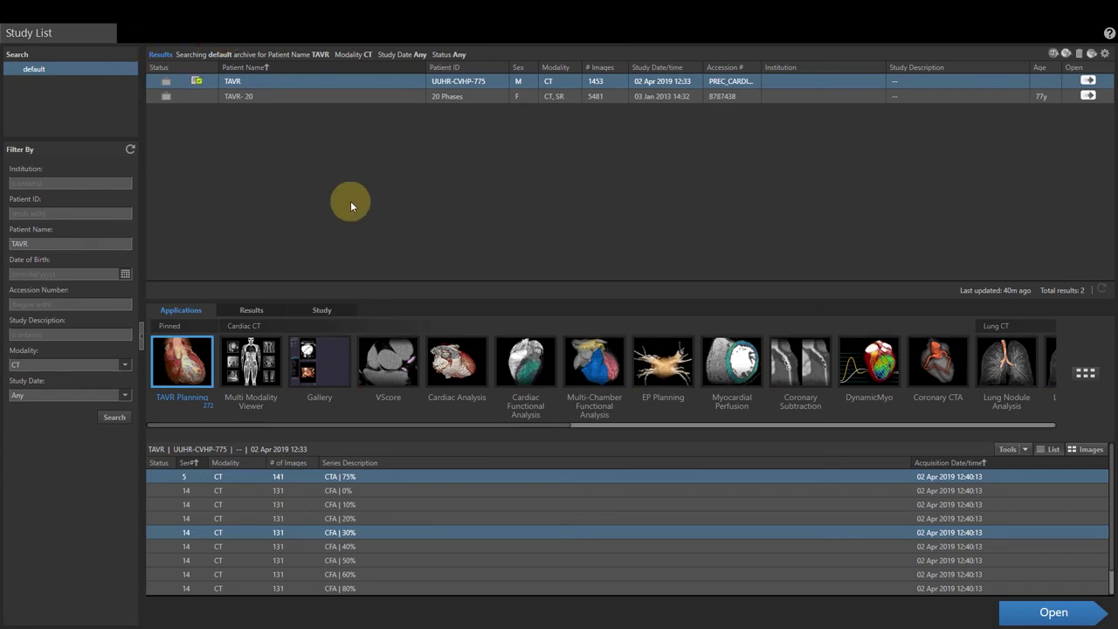
Select the first six saved results of the TAVR study, from series 500 down to 503, and open their export settings
{"action": "left_click", "coordinate": [248, 312]}
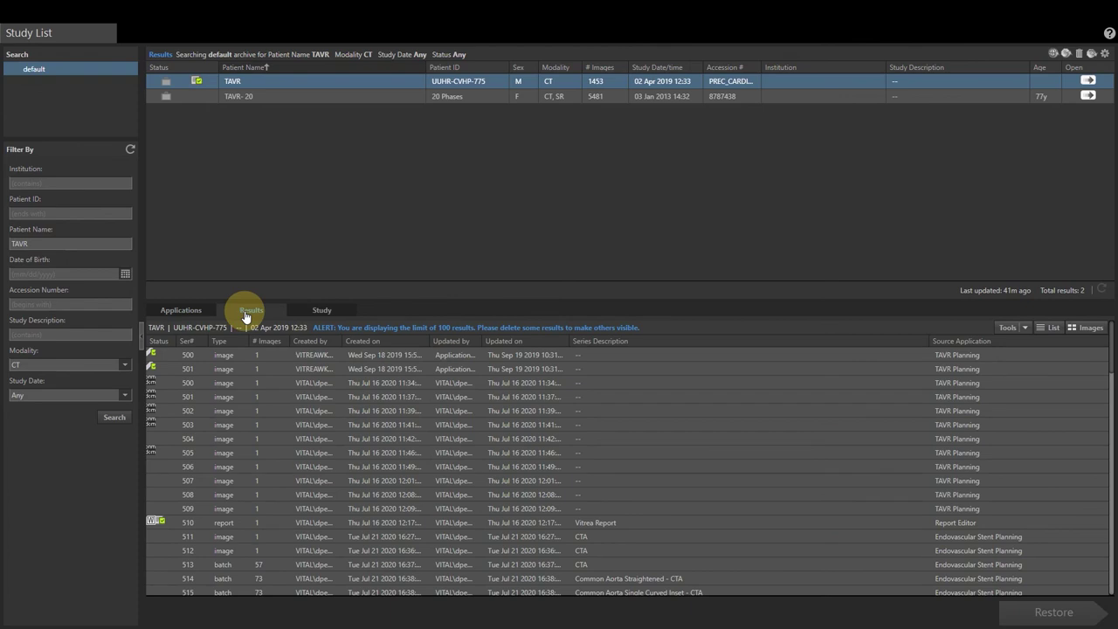
{"action": "left_click", "coordinate": [242, 357]}
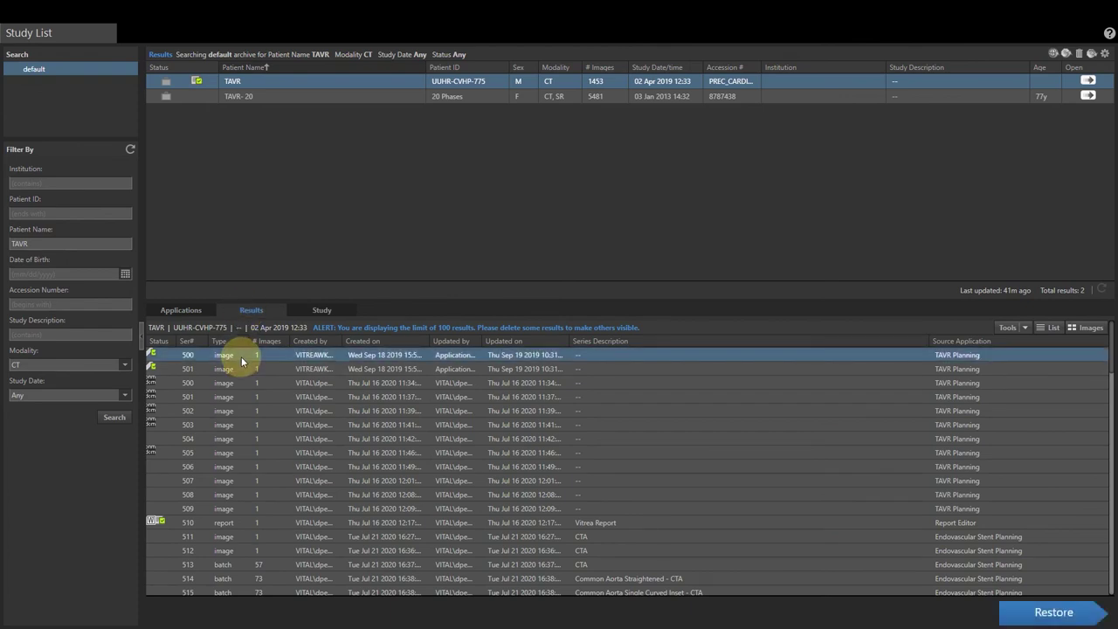
{"action": "left_click_drag", "start_coordinate": [241, 356], "coordinate": [247, 405]}
{"action": "right_click", "coordinate": [246, 401]}
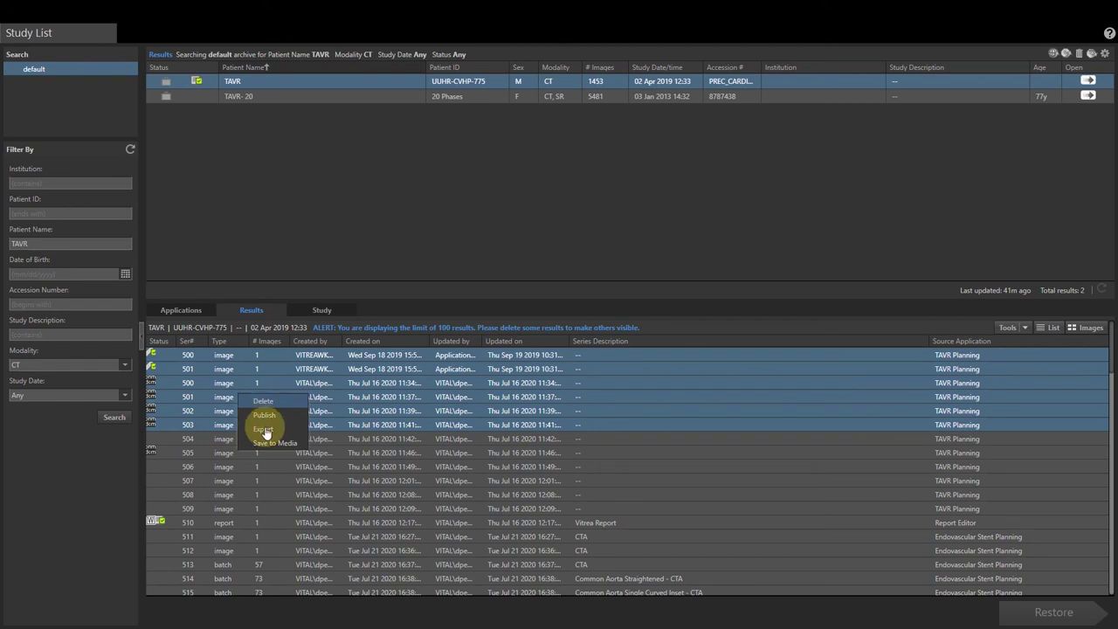
{"action": "left_click", "coordinate": [266, 431]}
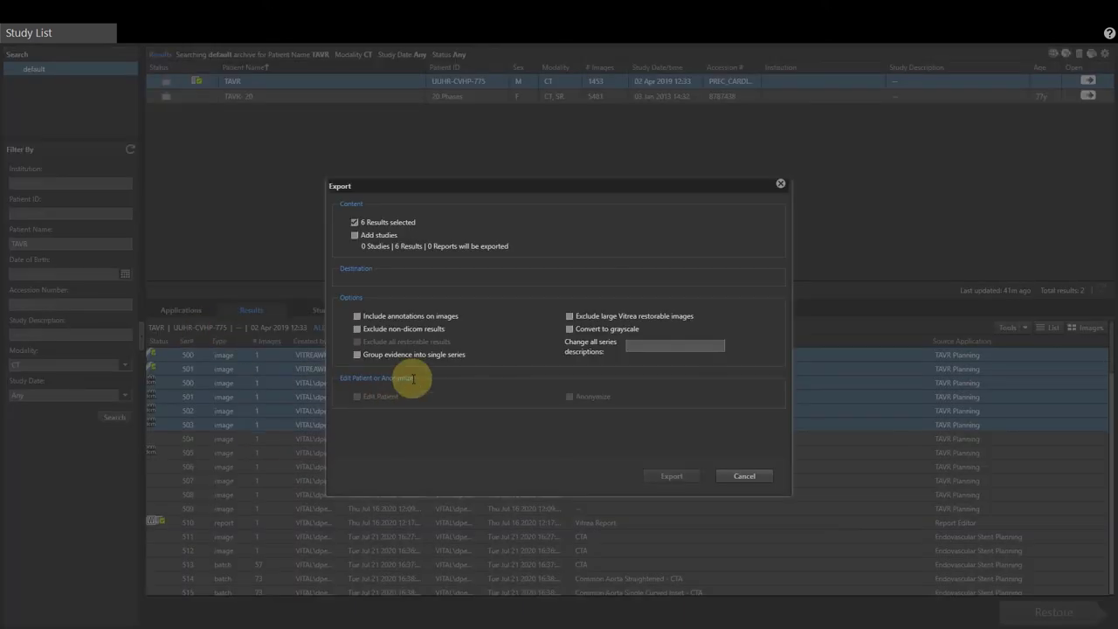